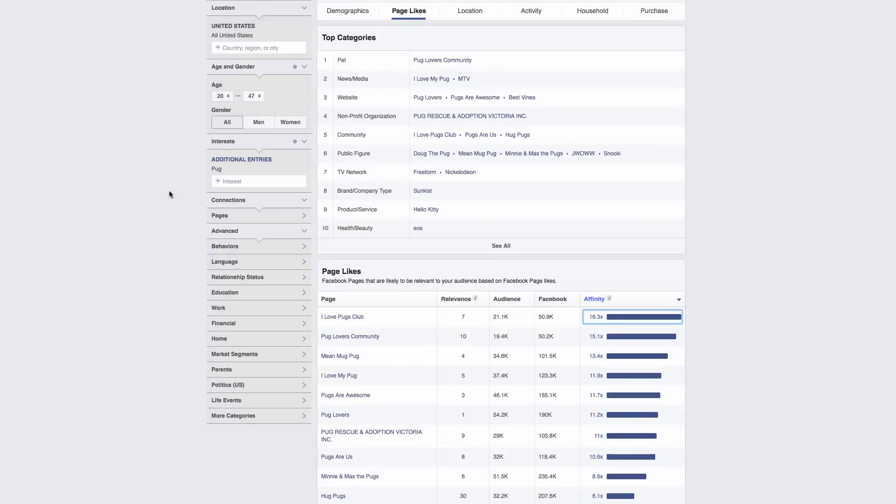
- Review the Pug audience's targeting settings and its Page Likes sorted by affinity
scroll(147, 185, up, 1)
scroll(148, 189, up, 3)
mouse_move(220, 242)
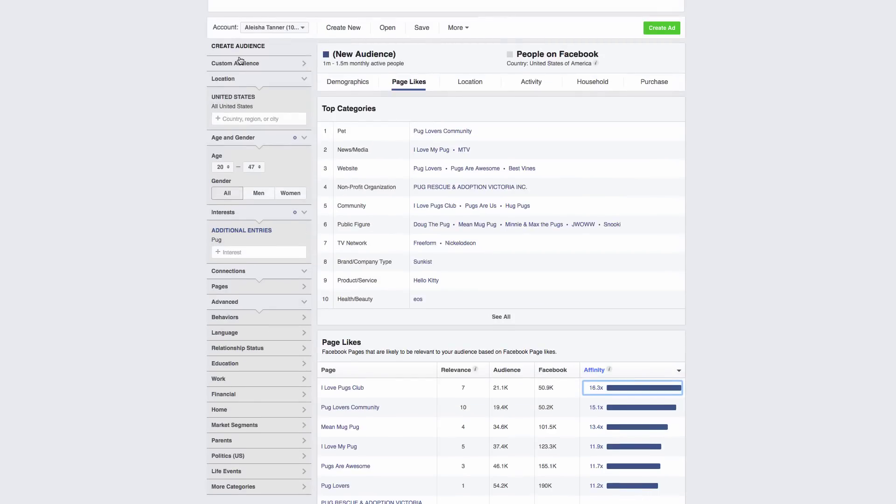
scroll(208, 45, up, 2)
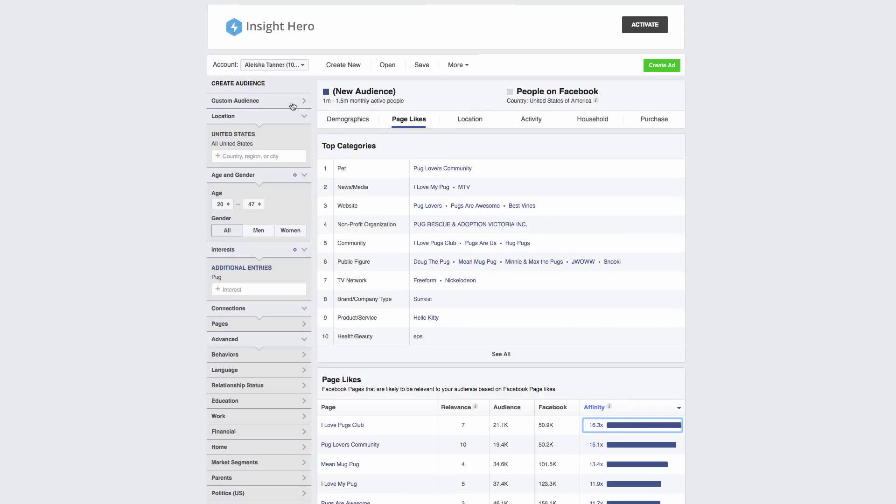
scroll(161, 204, down, 2)
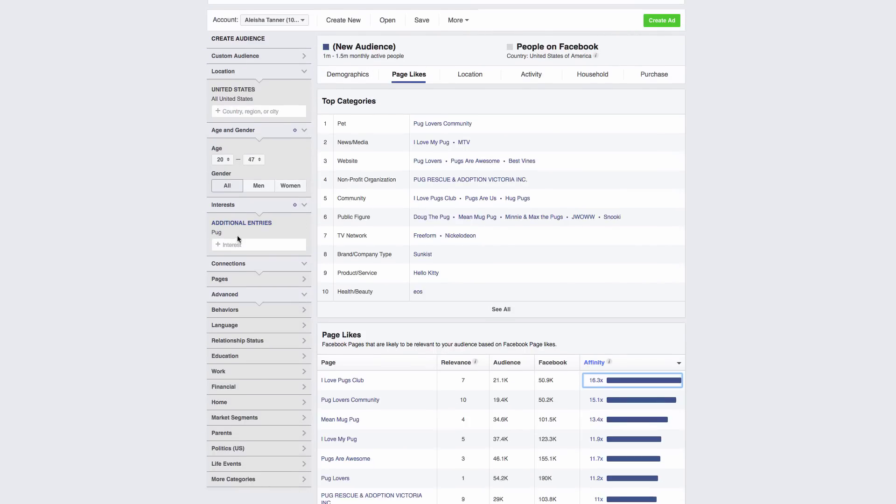
scroll(637, 428, down, 3)
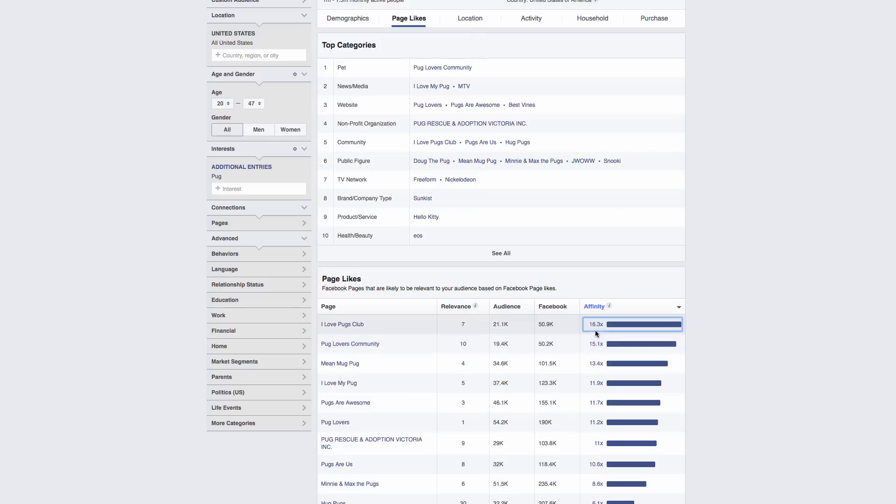
mouse_move(597, 326)
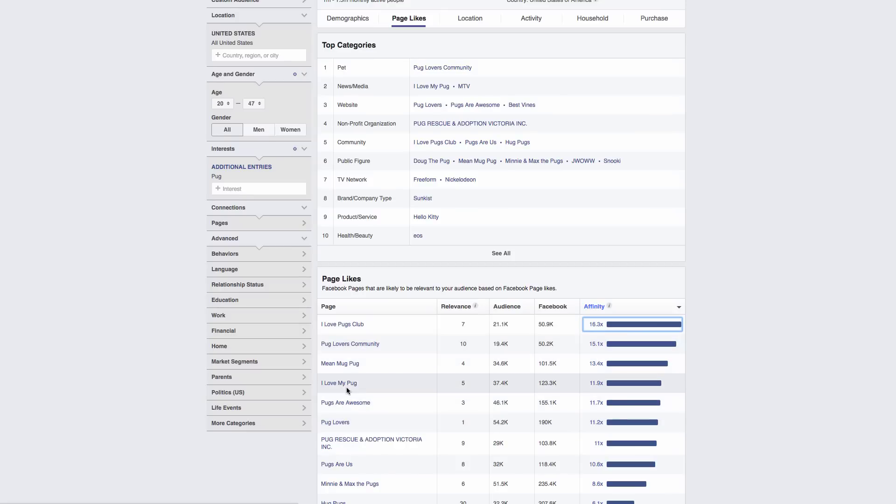
mouse_move(348, 370)
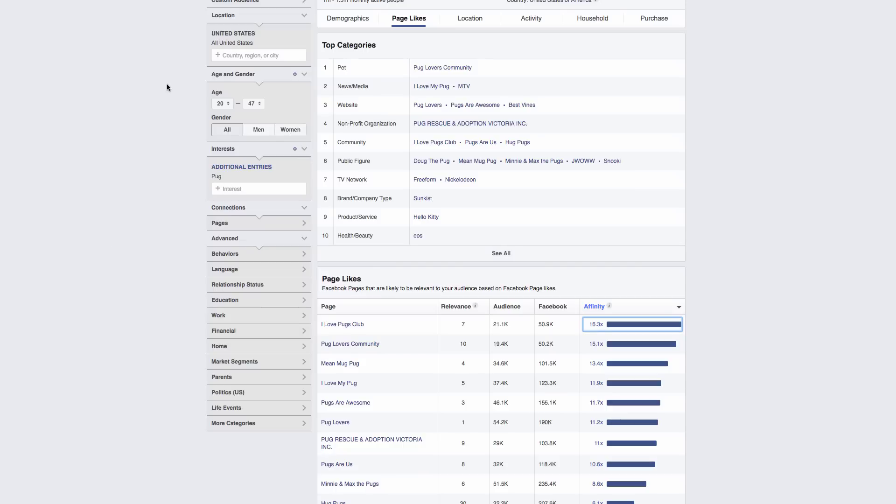
scroll(177, 88, up, 3)
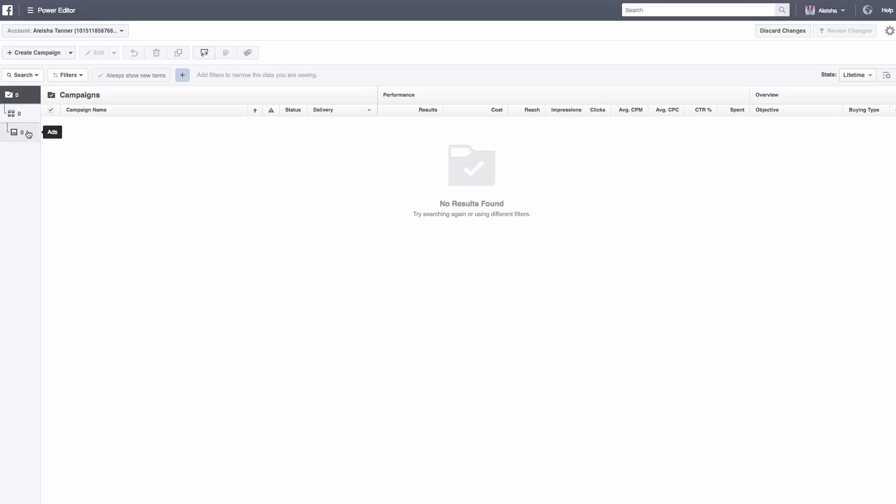
- In Power Editor, start a new campaign named "pug test 1" with the Page Post Engagement objective
click(26, 53)
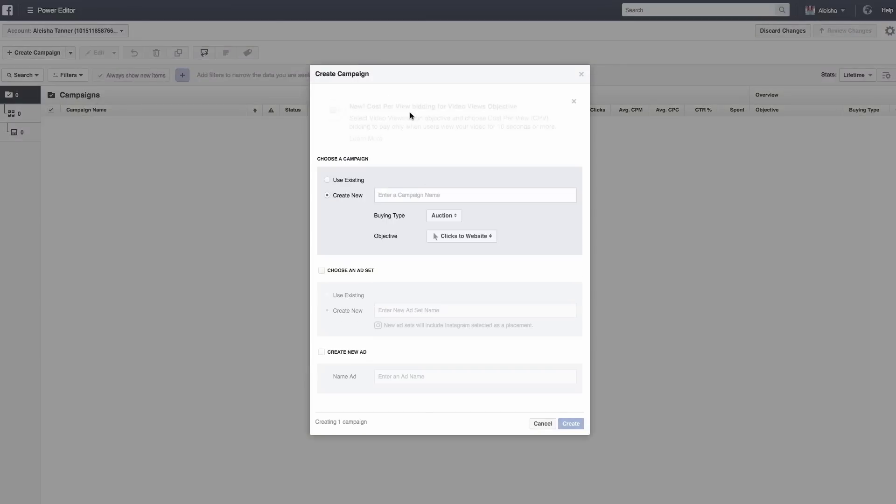
text(pug test 1)
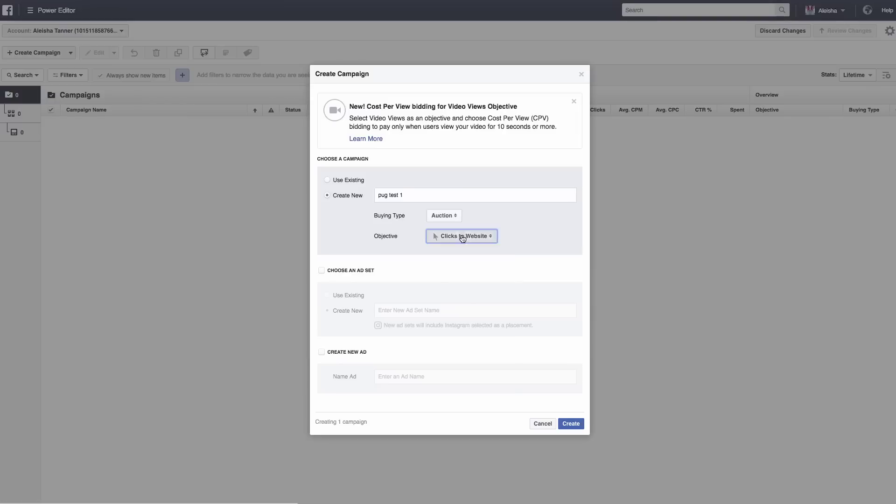
click(463, 236)
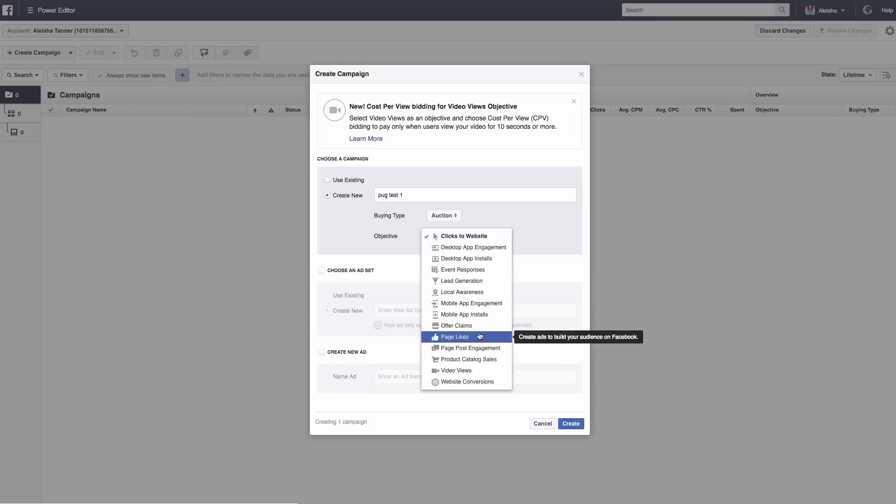
click(480, 346)
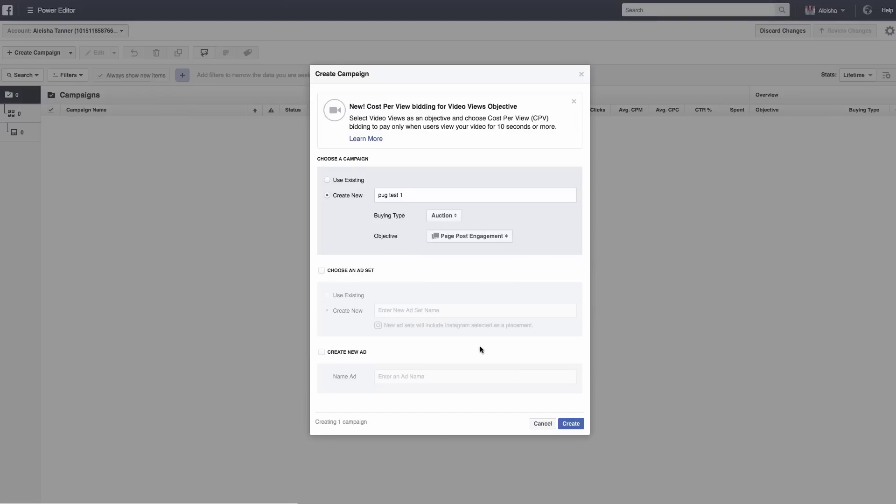
- Include a new ad set in the campaign, named "Create New pug test 1"
click(322, 271)
click(423, 310)
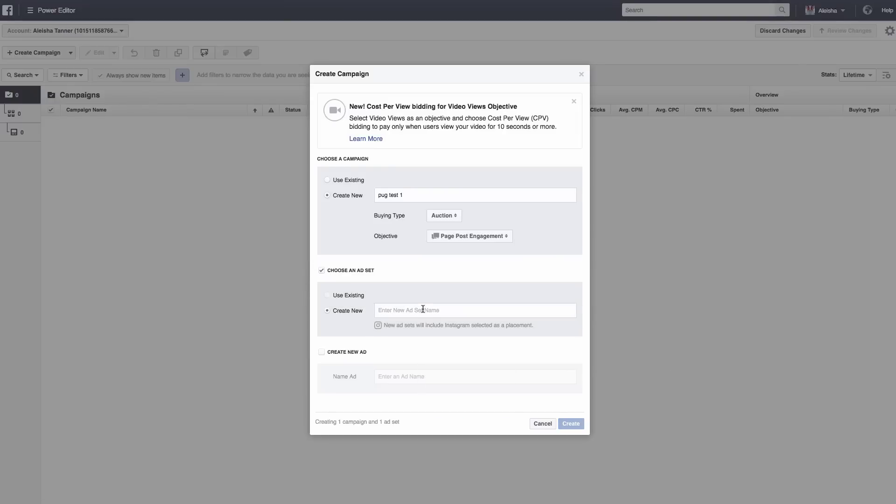
drag(475, 194, 348, 196)
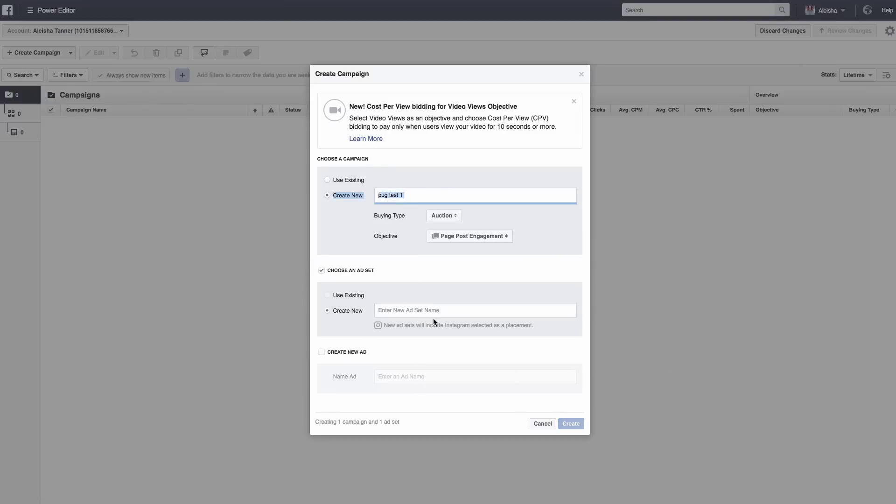
key(ctrl+c)
click(400, 310)
key(ctrl+v)
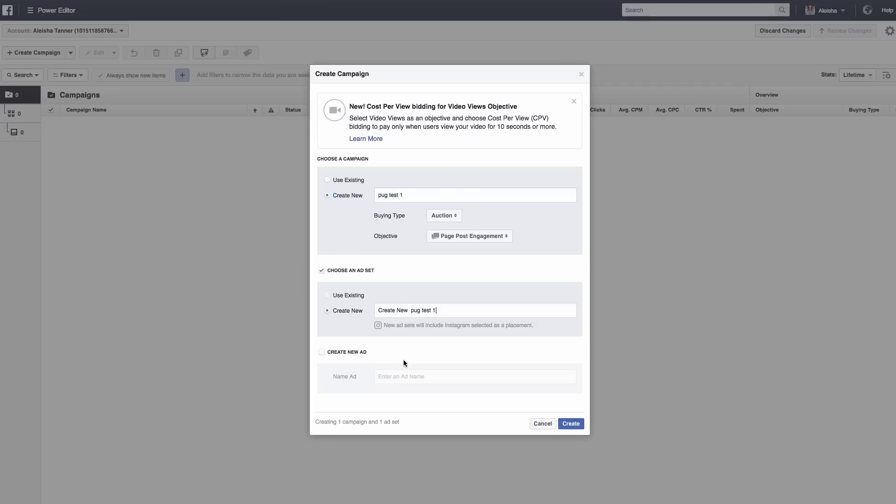
- Include a new ad named "Create New pug test 1" and create the campaign with its ad set and ad
click(323, 353)
click(424, 378)
key(ctrl+v)
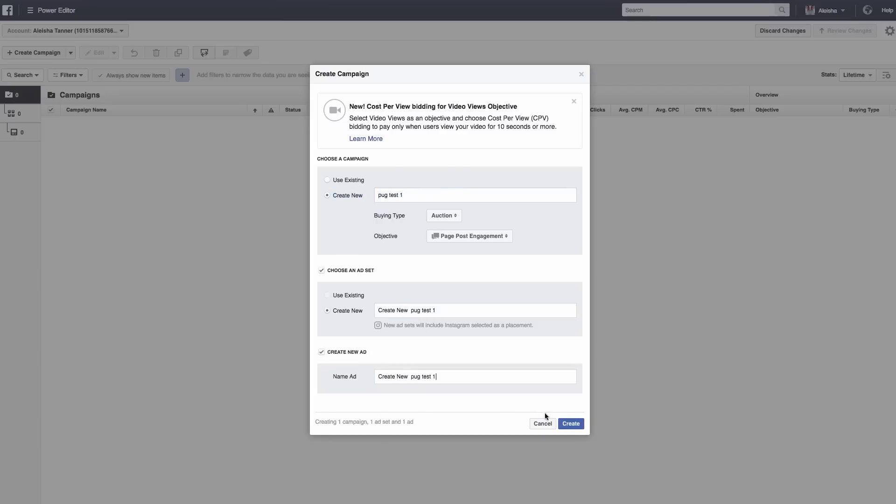
click(569, 423)
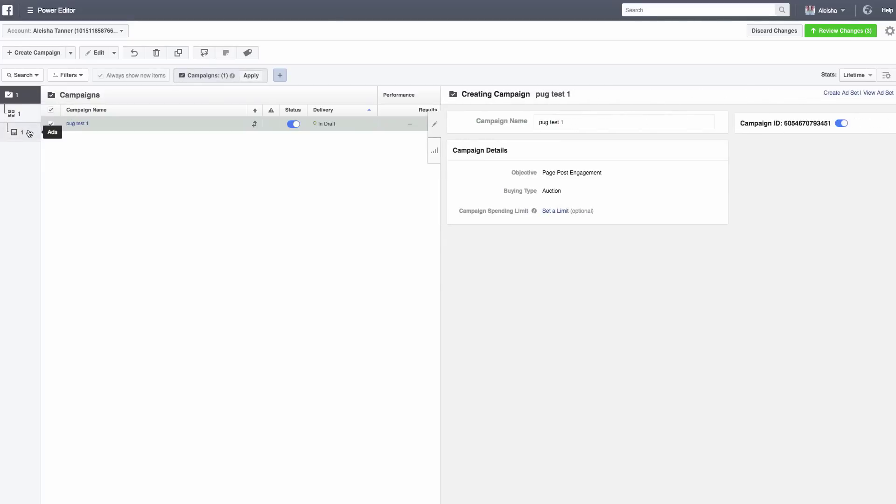
- Open the new ad set for editing and set its daily budget to $7.00
click(27, 116)
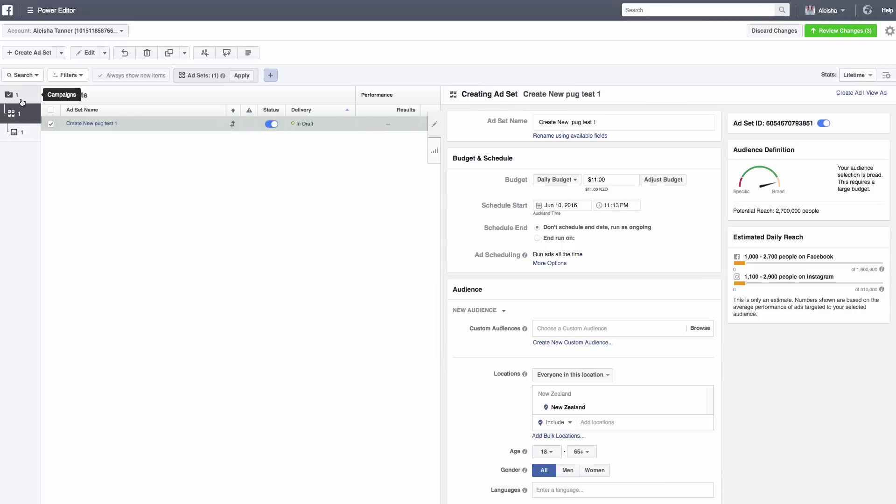
click(611, 180)
key(BackSpace)
key(BackSpace)
key(BackSpace)
key(BackSpace)
key(BackSpace)
key(BackSpace)
text(7)
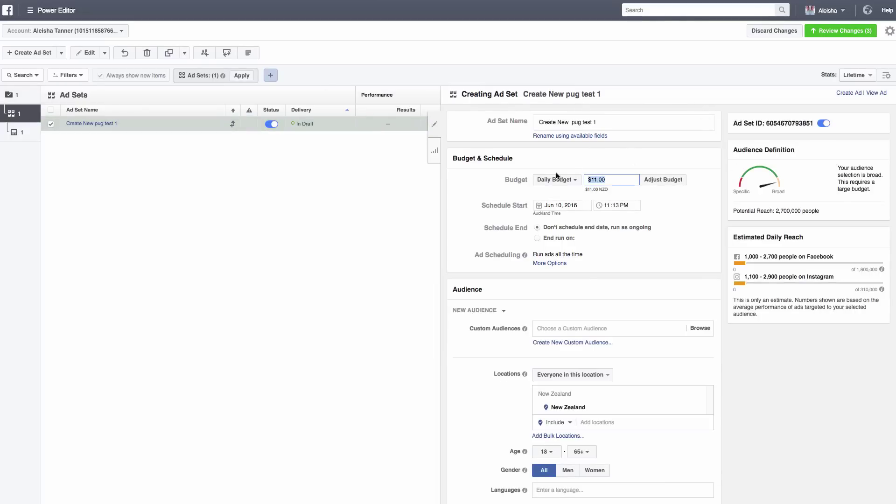
- Set the ad set's schedule start date to Jun 11, 2016
click(570, 205)
click(632, 259)
click(665, 208)
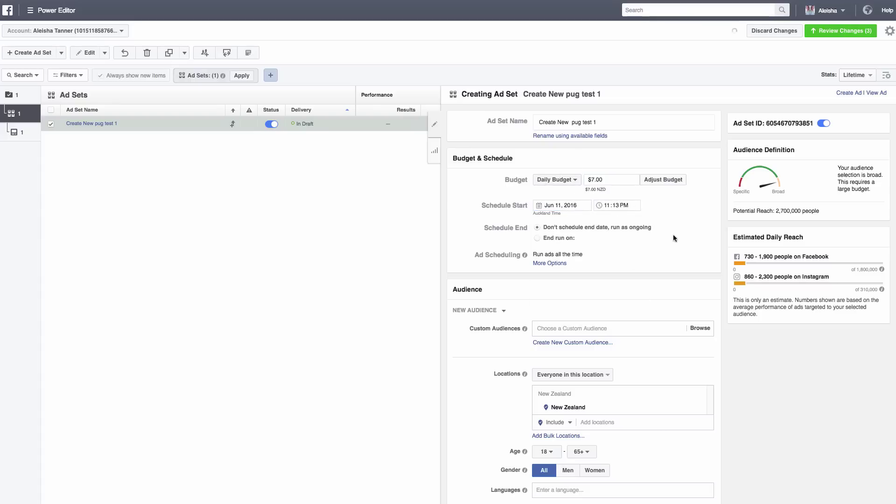
- Remove the Instagram, Desktop News Feed and Desktop Right Column placements, keeping only Mobile News Feed
scroll(656, 213, down, 1)
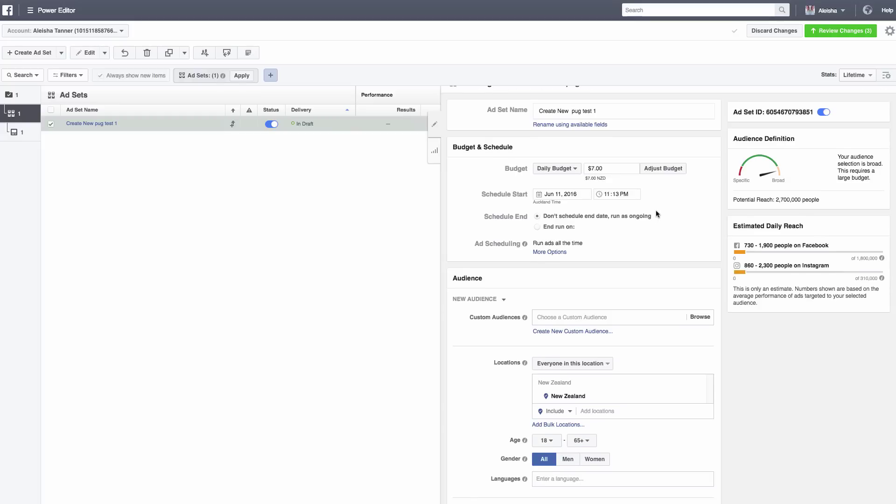
scroll(656, 210, down, 10)
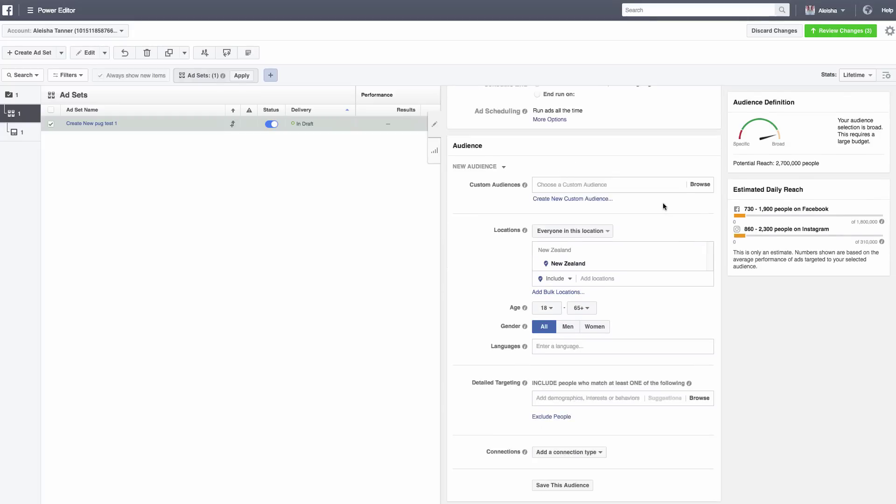
scroll(659, 205, down, 3)
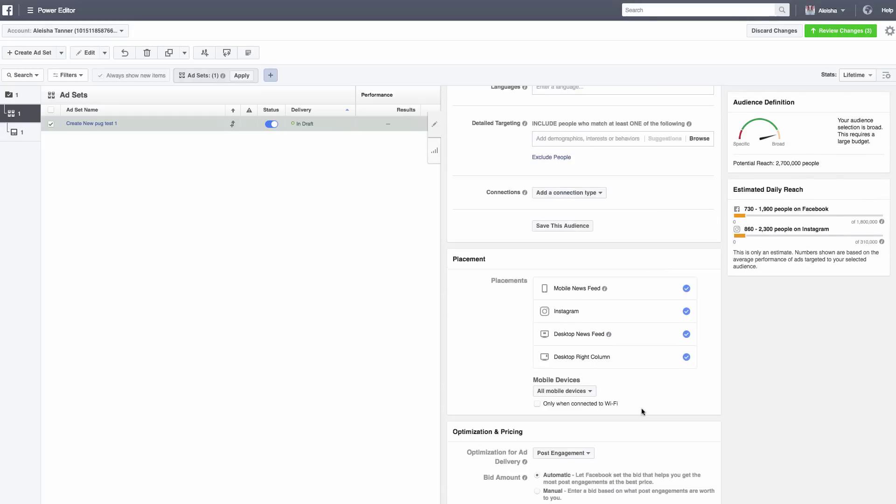
click(687, 312)
click(687, 333)
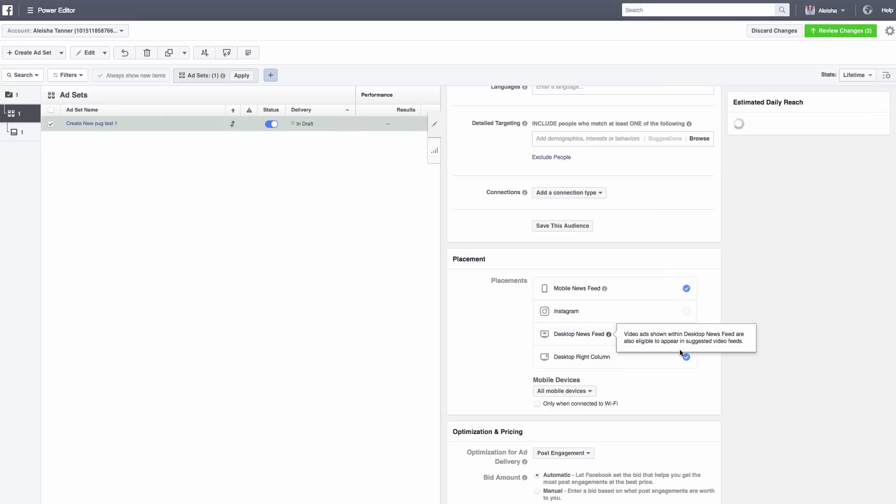
click(686, 357)
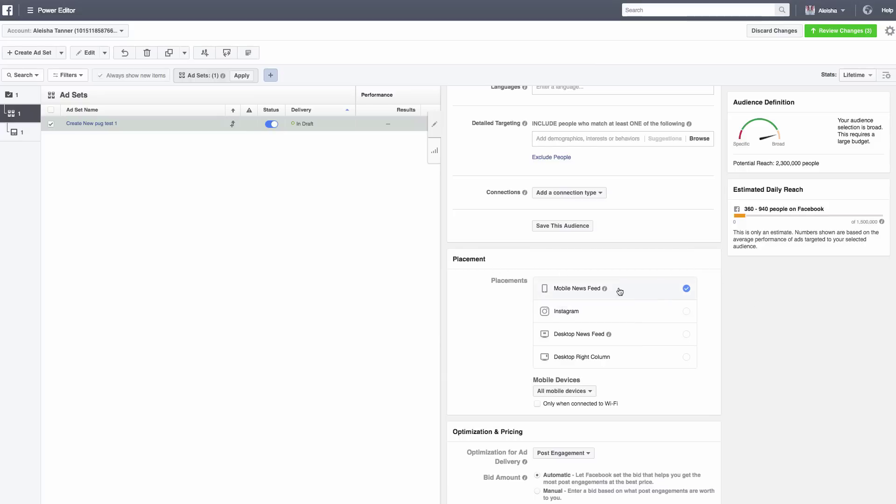
mouse_move(604, 289)
- Replace New Zealand with United States as the audience's target location
scroll(507, 288, up, 2)
scroll(545, 226, up, 3)
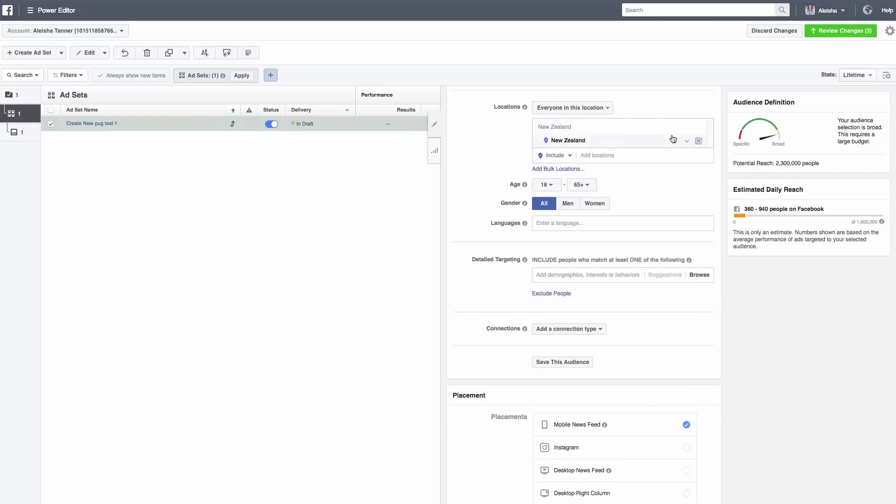
click(687, 142)
text(united)
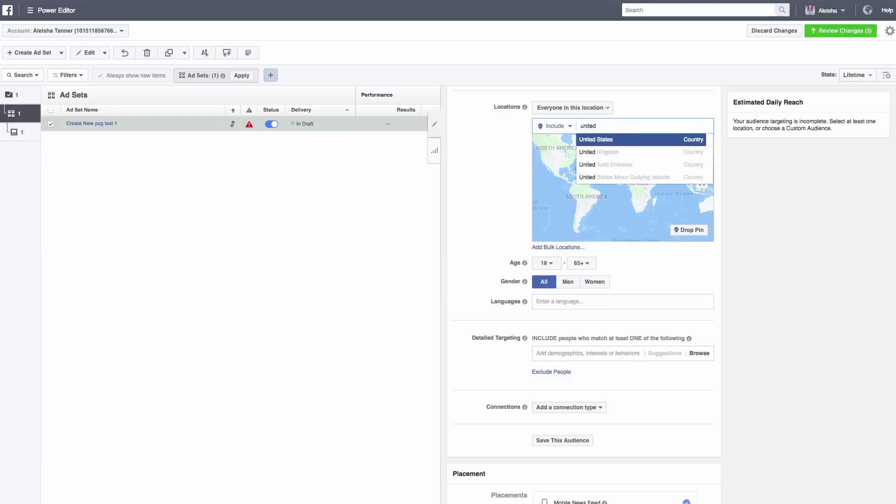
click(652, 145)
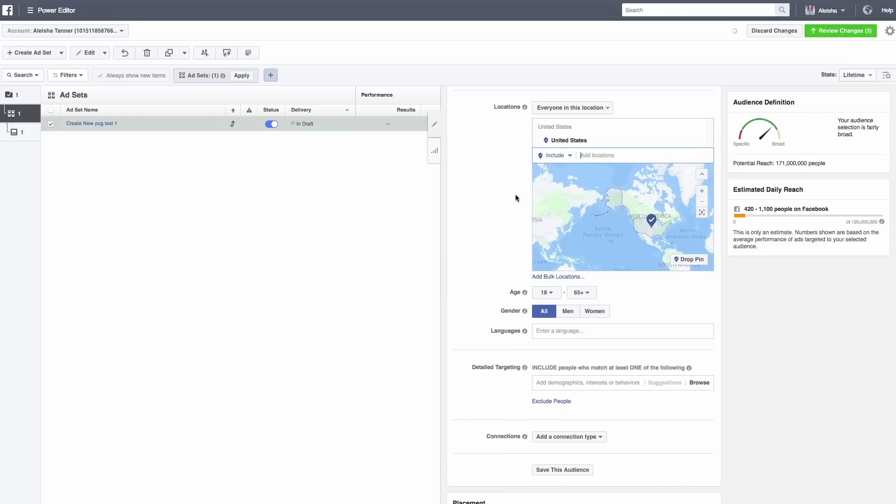
- Restrict the location targeting to "People who live in this location"
scroll(500, 204, up, 2)
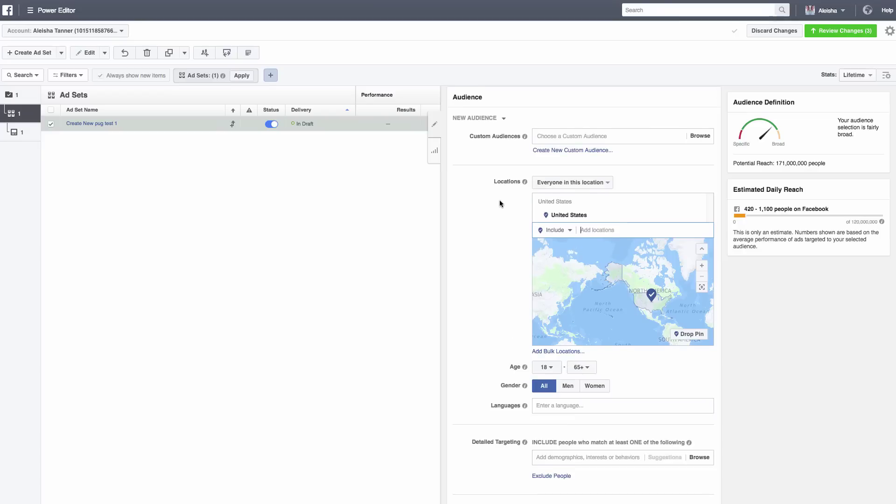
scroll(645, 172, up, 2)
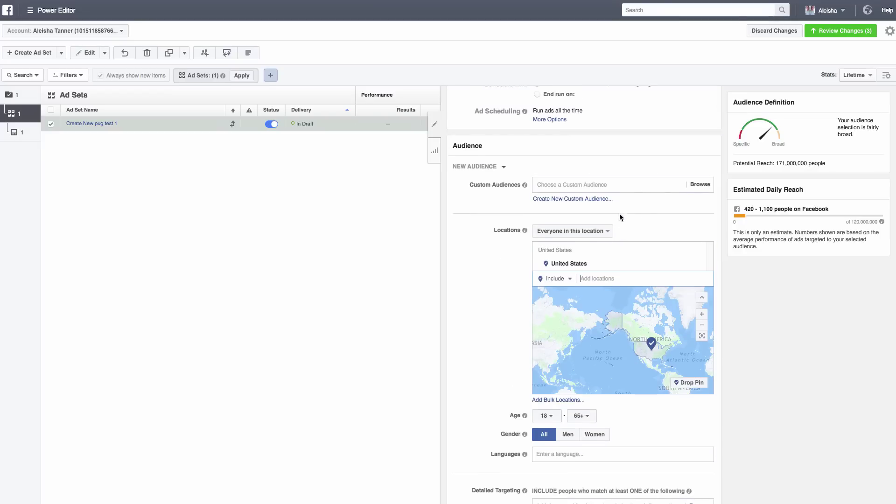
click(609, 232)
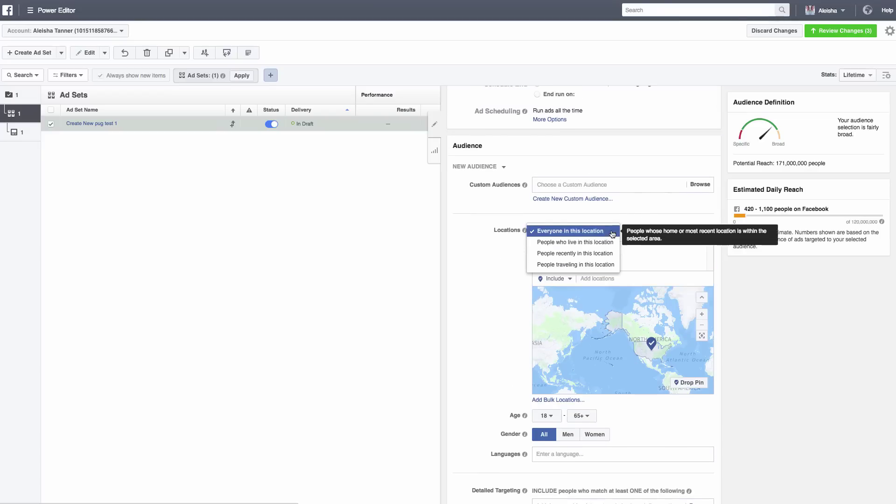
click(592, 246)
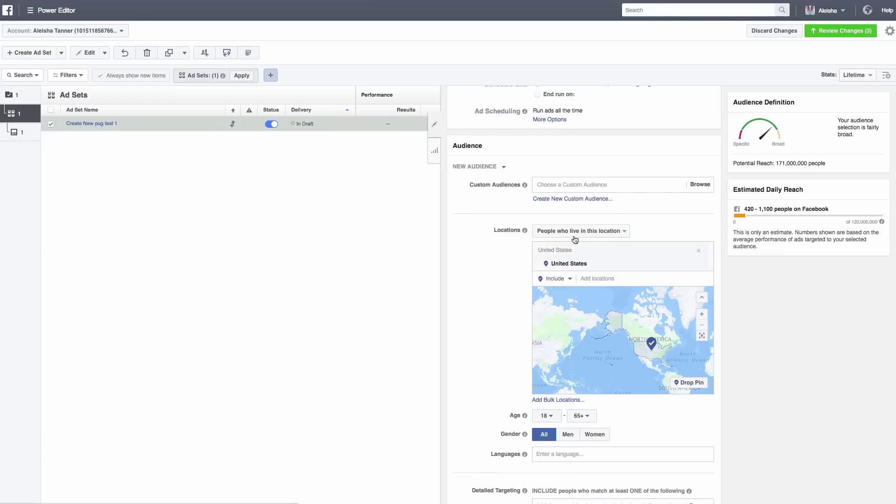
- Search the detailed targeting interests for "pug" and add Pug Lovers to the audience
scroll(507, 306, up, 3)
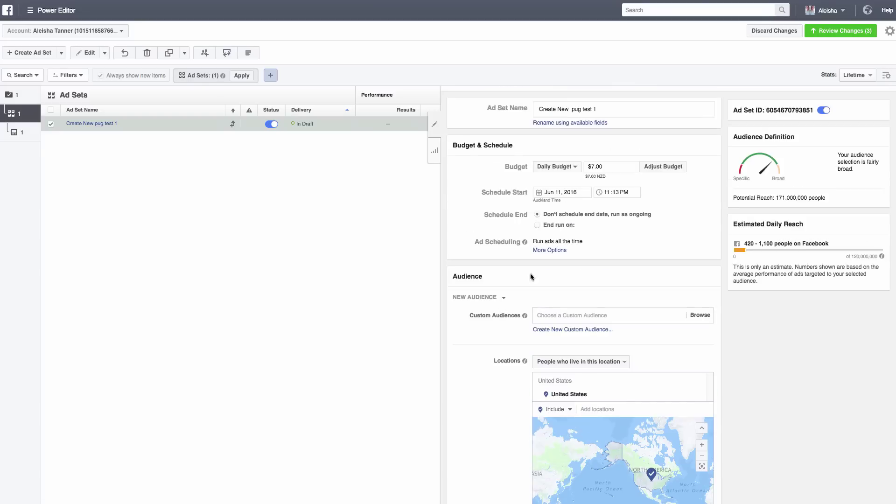
scroll(640, 242, down, 5)
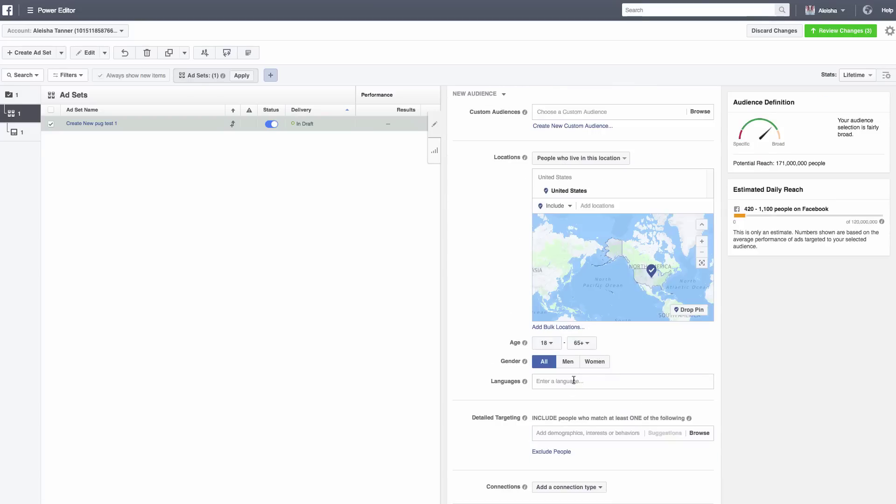
click(563, 434)
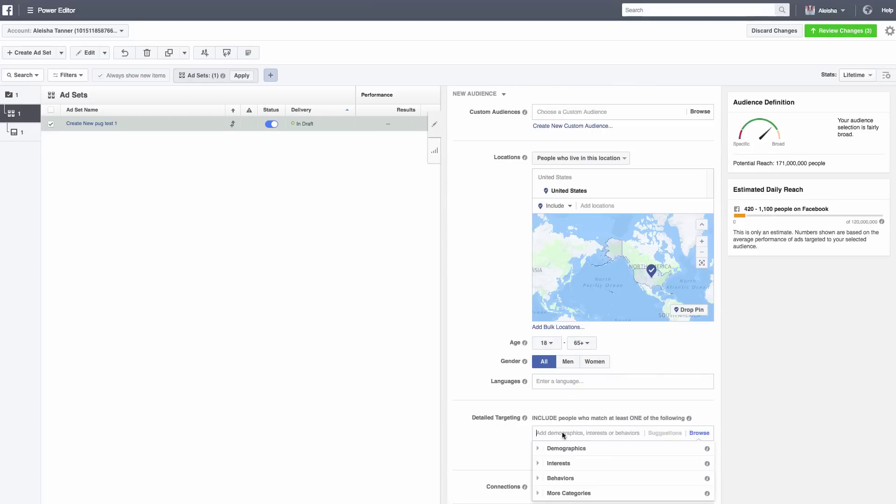
text(pug)
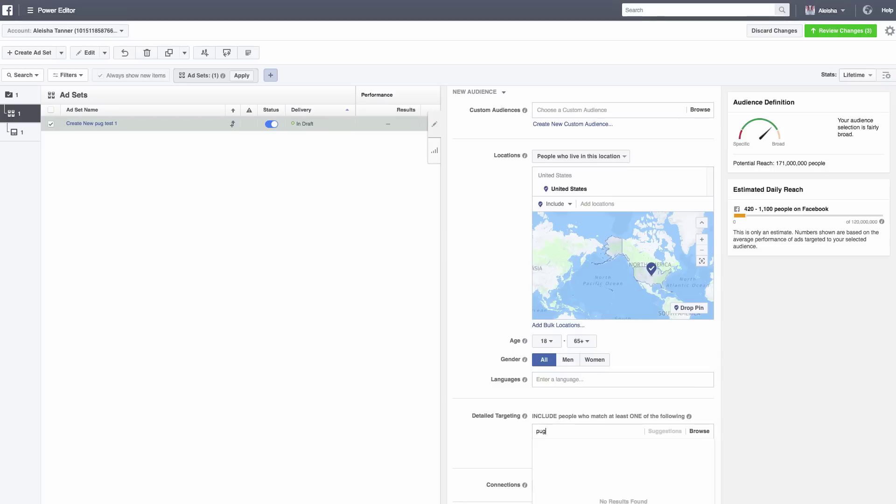
scroll(487, 367, down, 1)
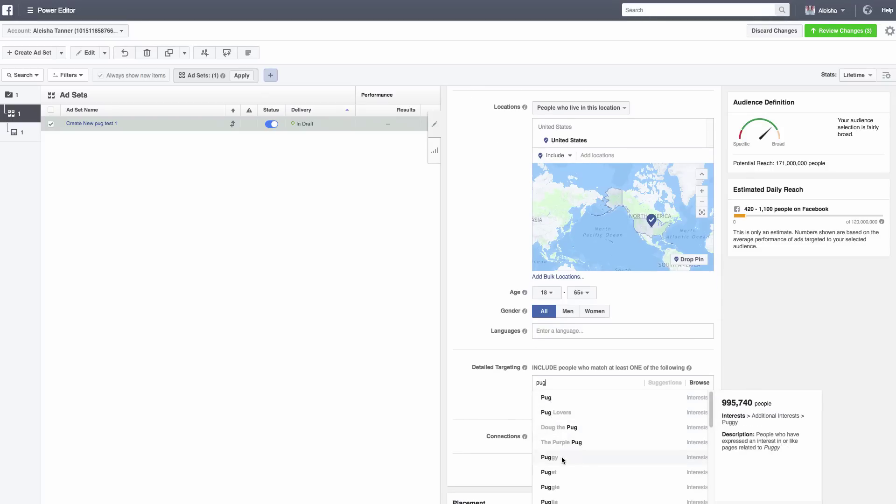
scroll(562, 457, down, 1)
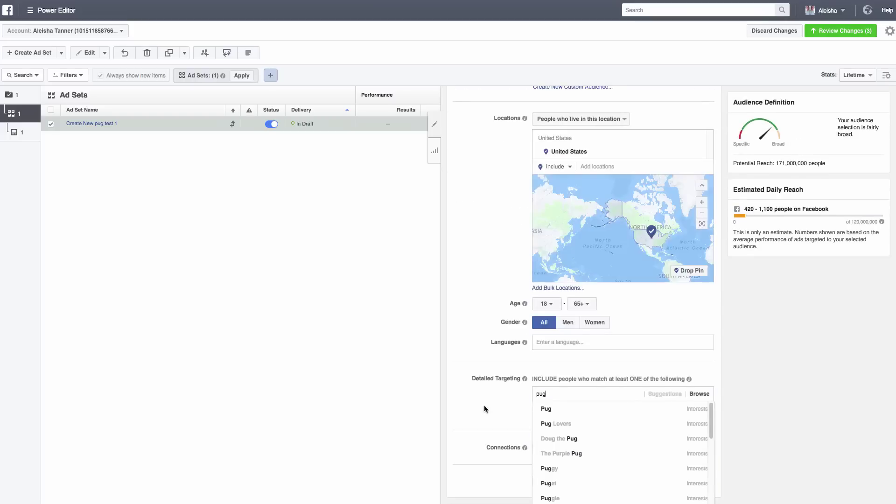
click(547, 403)
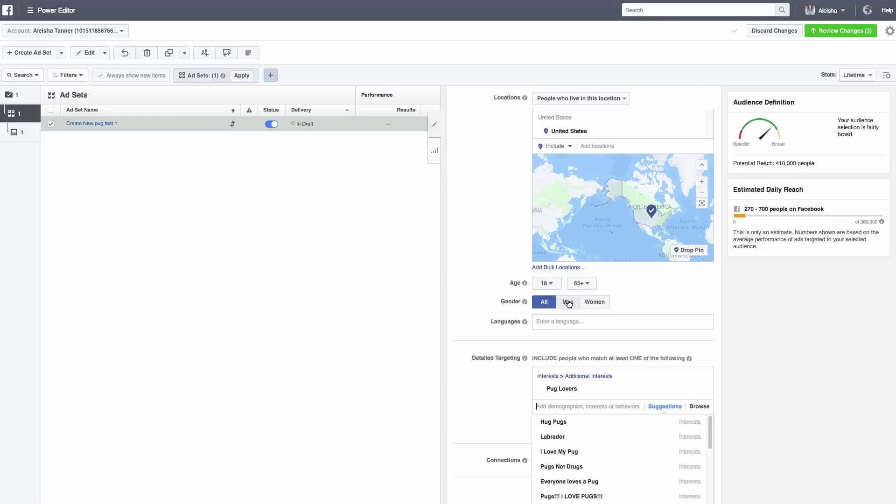
scroll(569, 303, down, 1)
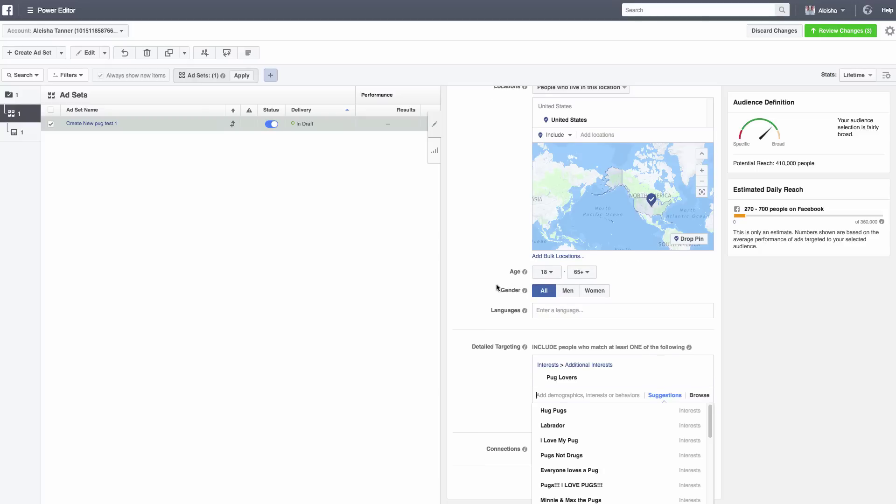
click(489, 257)
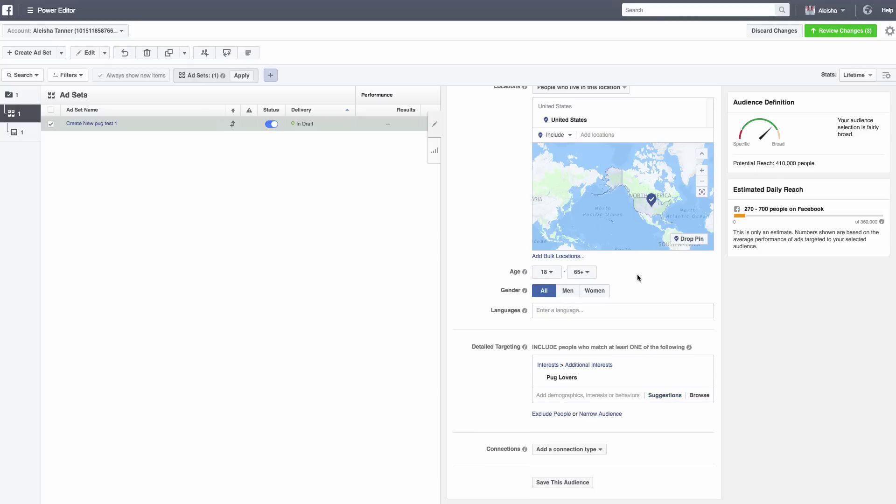
- Set the audience's age range to 23–27
scroll(714, 271, up, 1)
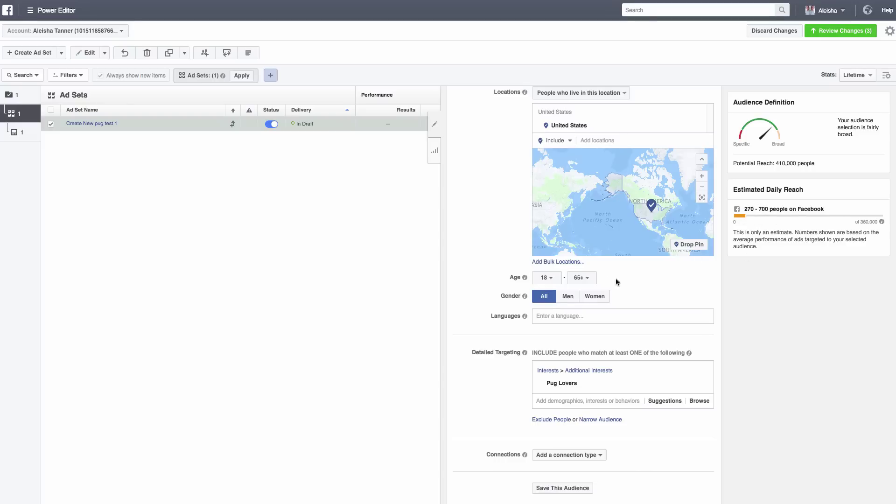
click(546, 277)
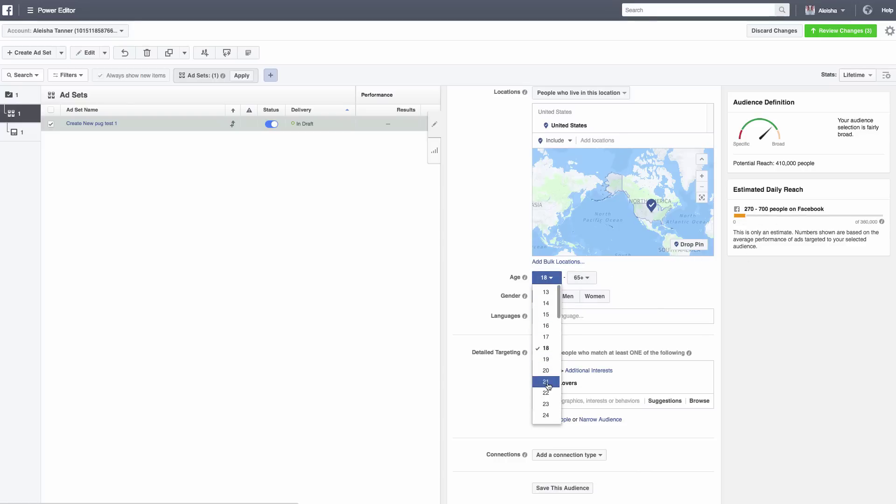
click(546, 404)
click(582, 278)
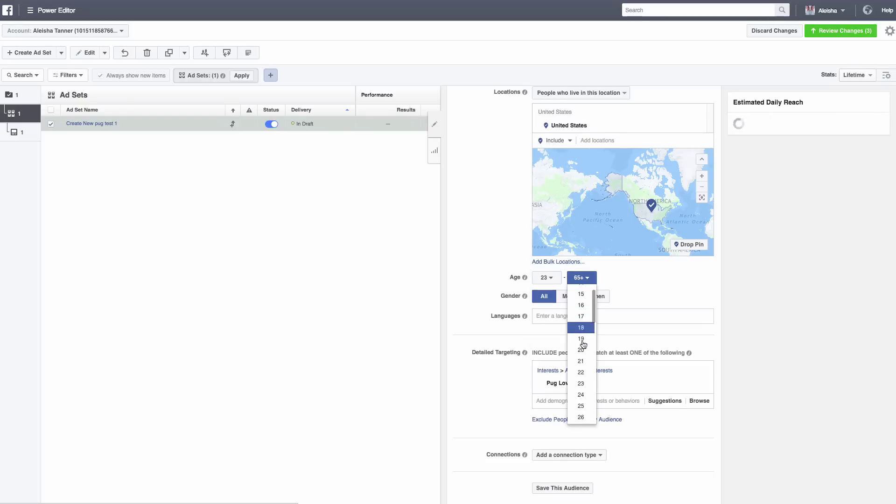
scroll(581, 374, down, 2)
click(581, 405)
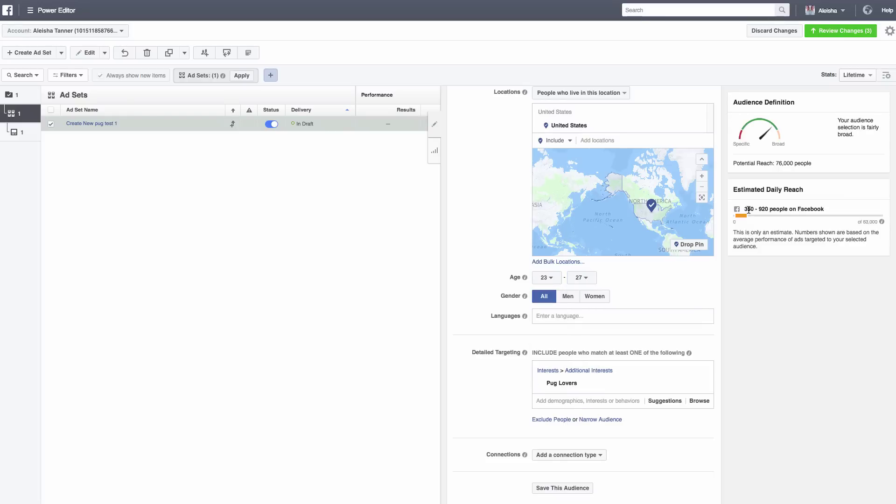
- Reset the audience's age range to 18–65+
click(545, 278)
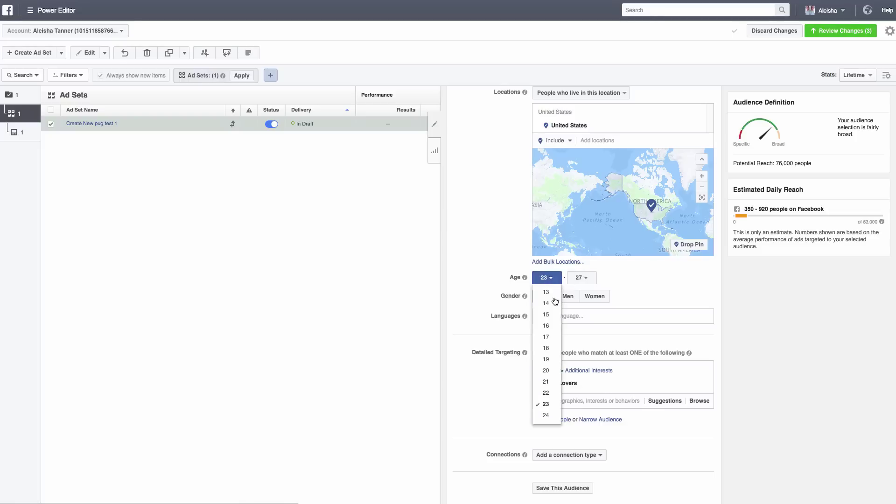
click(547, 347)
click(589, 279)
scroll(582, 331, down, 5)
scroll(581, 355, down, 5)
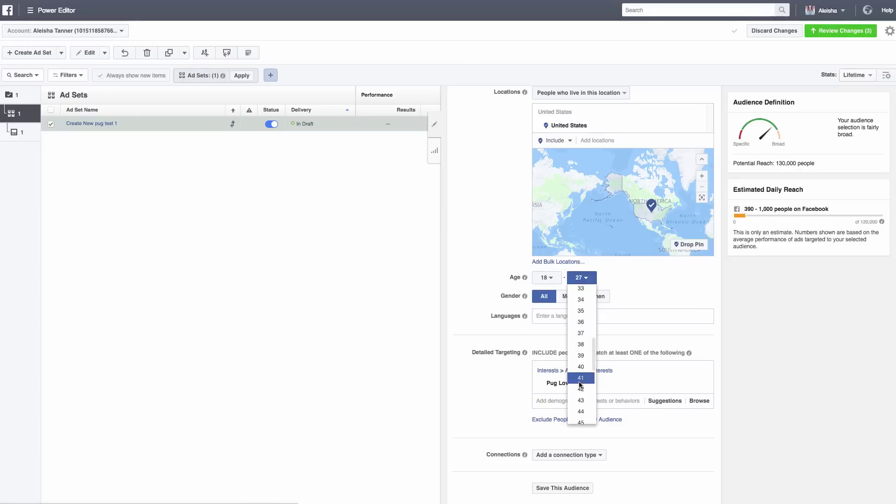
click(579, 416)
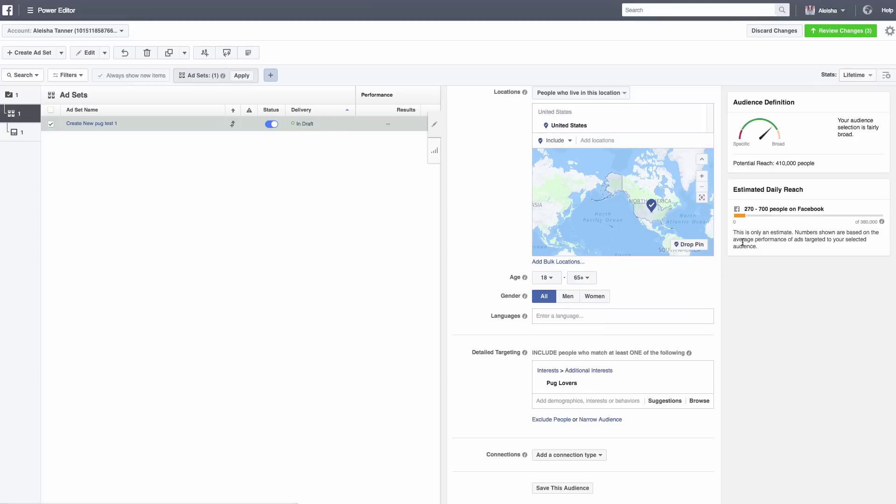
- Narrow the audience's age range to 21–27
click(549, 278)
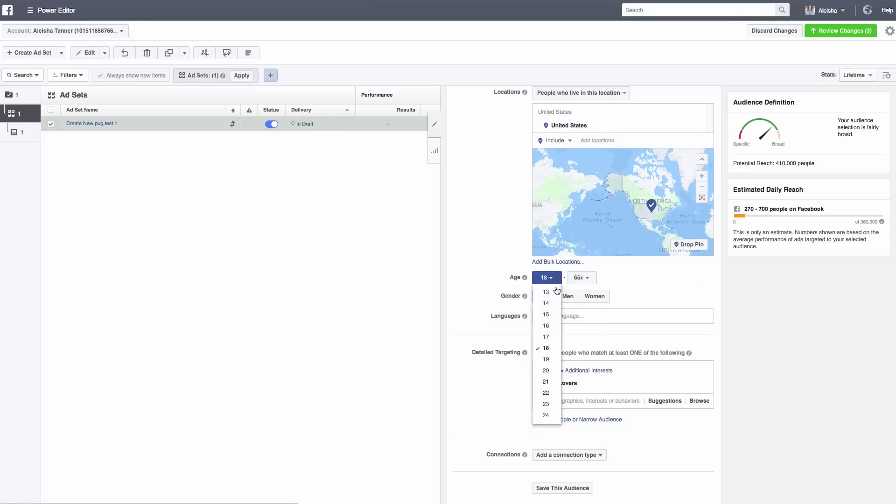
click(547, 382)
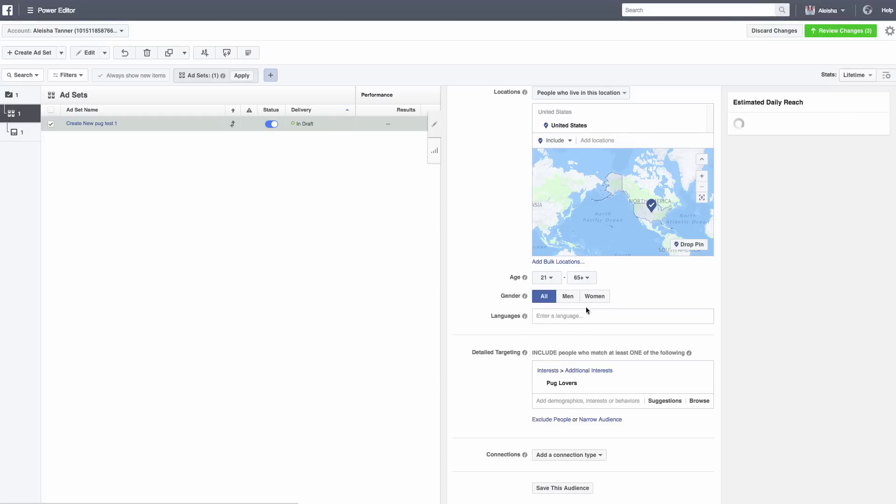
click(590, 281)
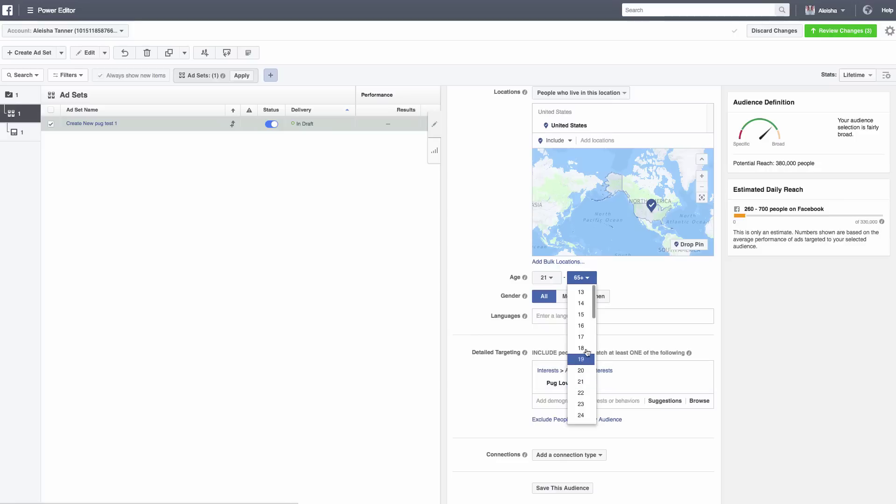
scroll(585, 355, down, 2)
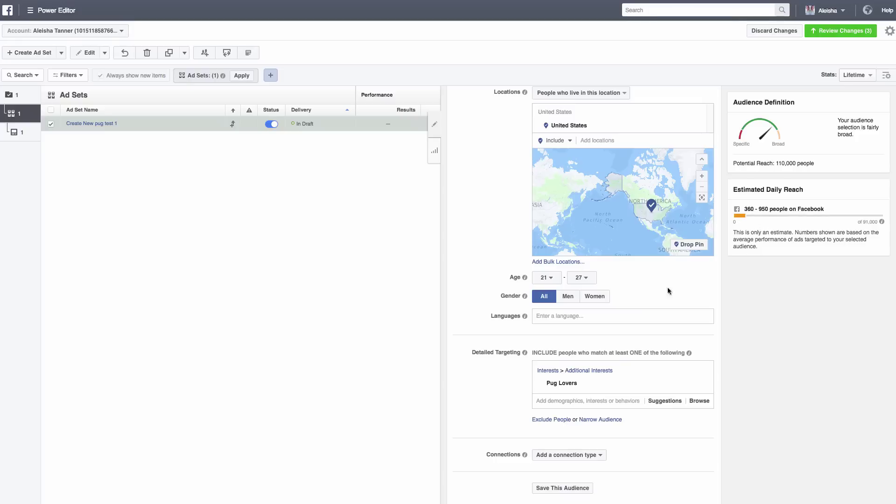
- Add the suggested interest "I Love My Pug" to the audience's detailed targeting
scroll(618, 301, up, 5)
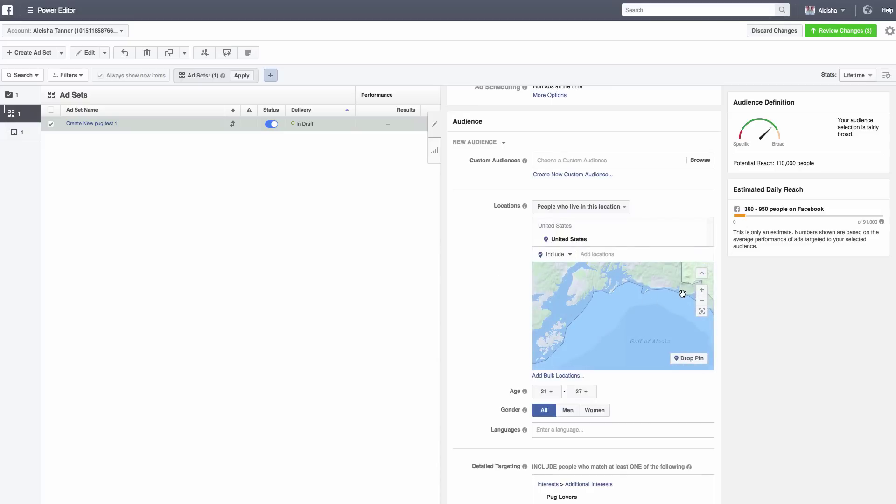
scroll(484, 275, up, 3)
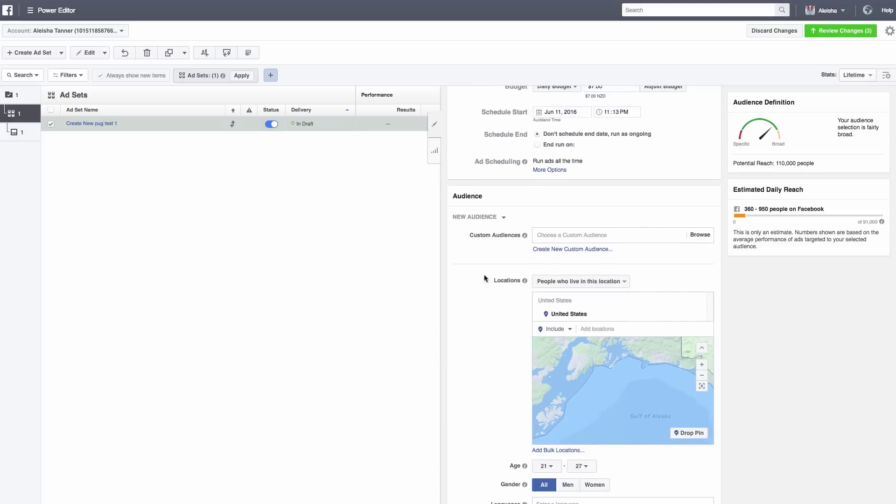
scroll(484, 274, up, 3)
scroll(483, 276, down, 7)
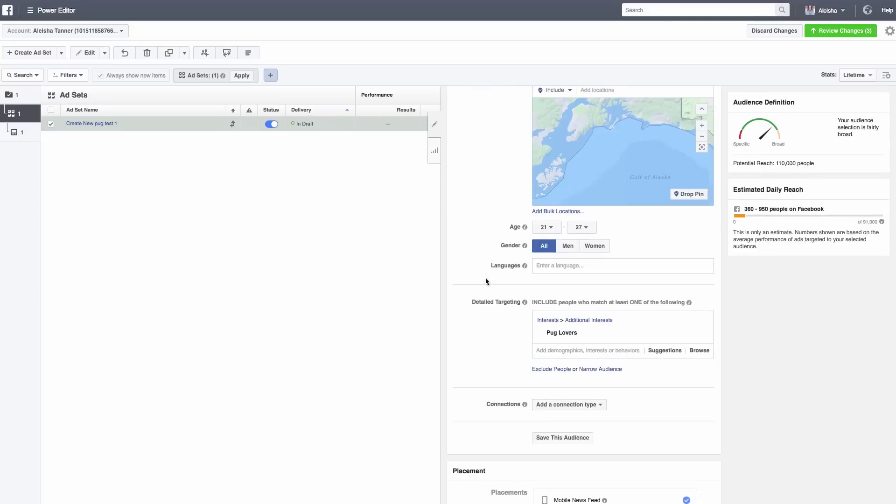
scroll(486, 283, down, 1)
click(563, 316)
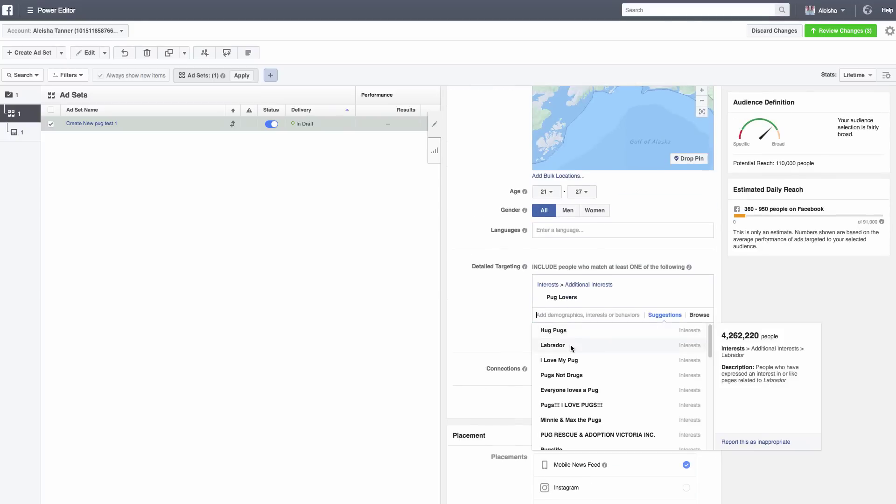
click(591, 359)
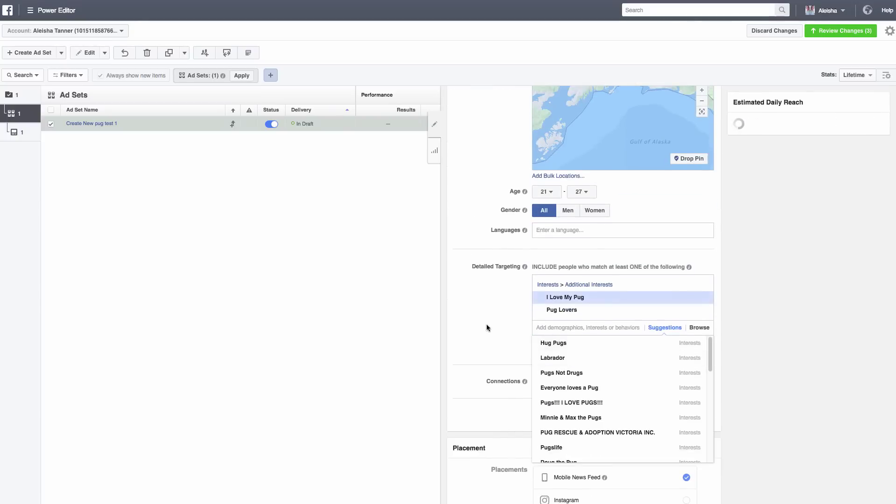
- Examine the remaining suggested pug interests and their audience sizes, and check the audience's potential reach
scroll(487, 326, up, 6)
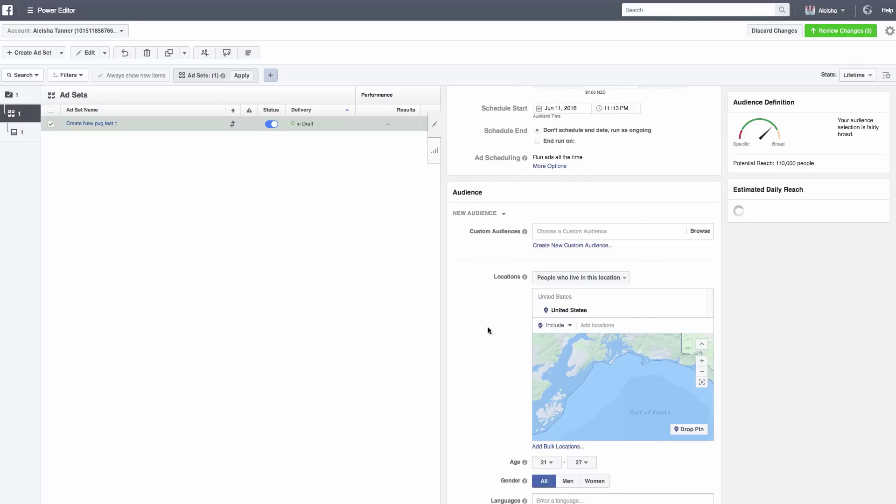
scroll(500, 312, down, 5)
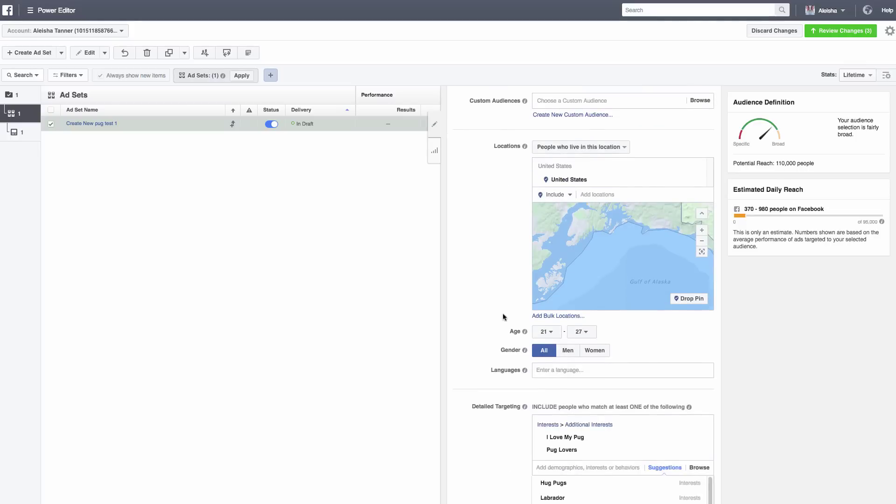
mouse_move(578, 438)
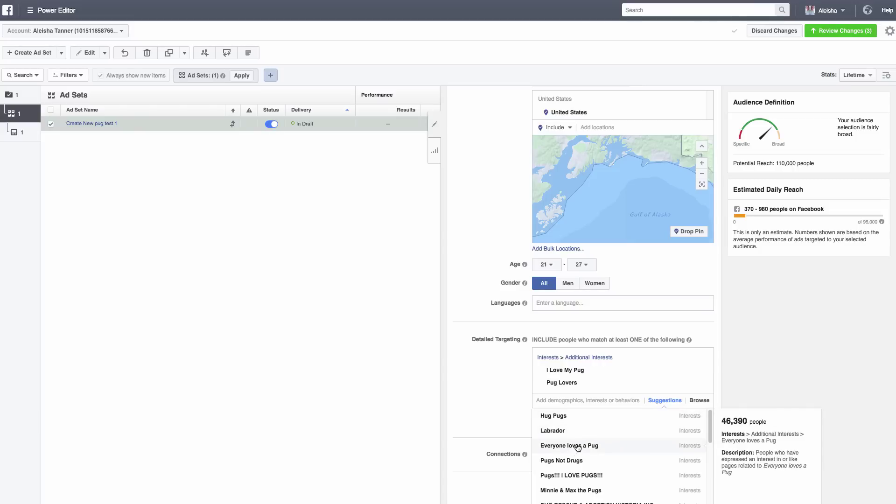
mouse_move(581, 479)
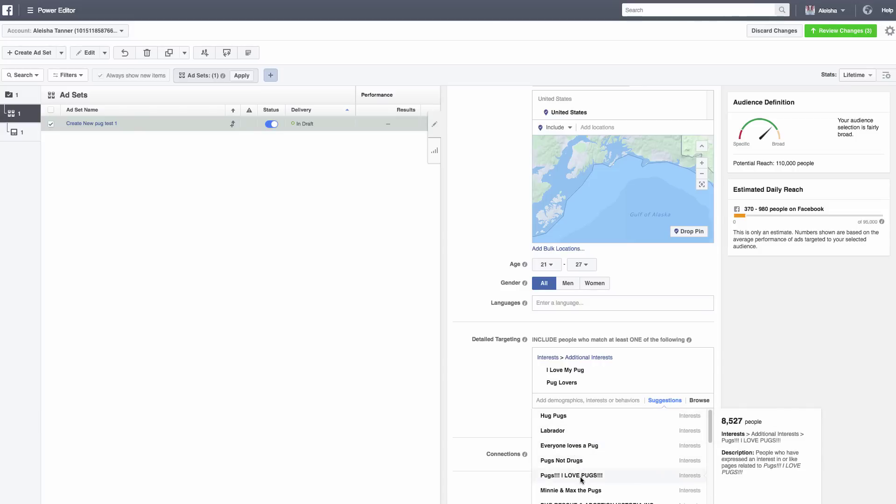
scroll(582, 467, down, 3)
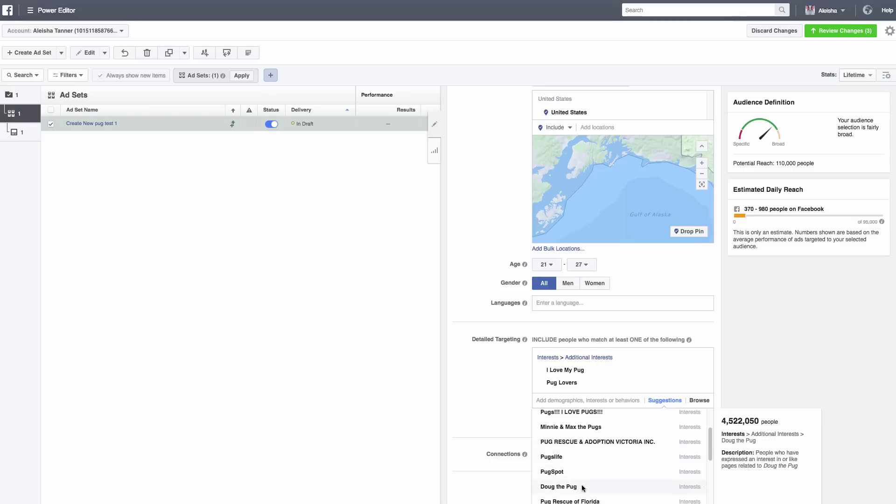
scroll(586, 485, down, 1)
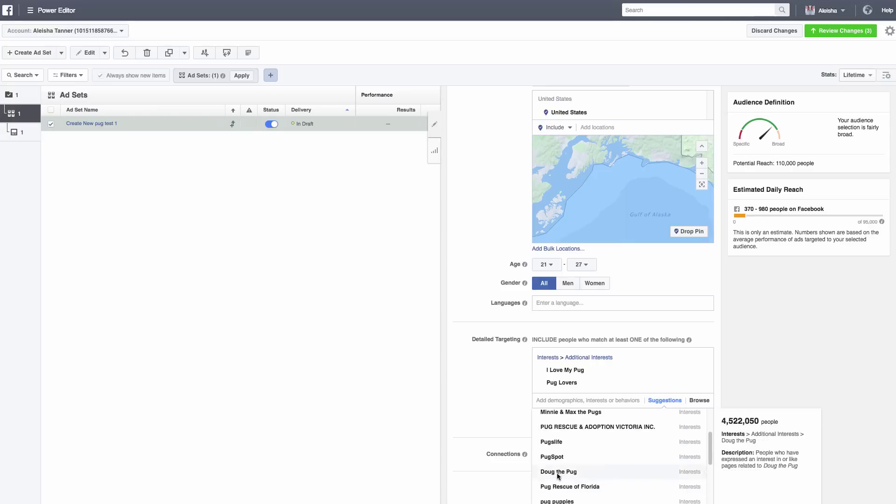
scroll(555, 477, down, 1)
scroll(555, 477, down, 3)
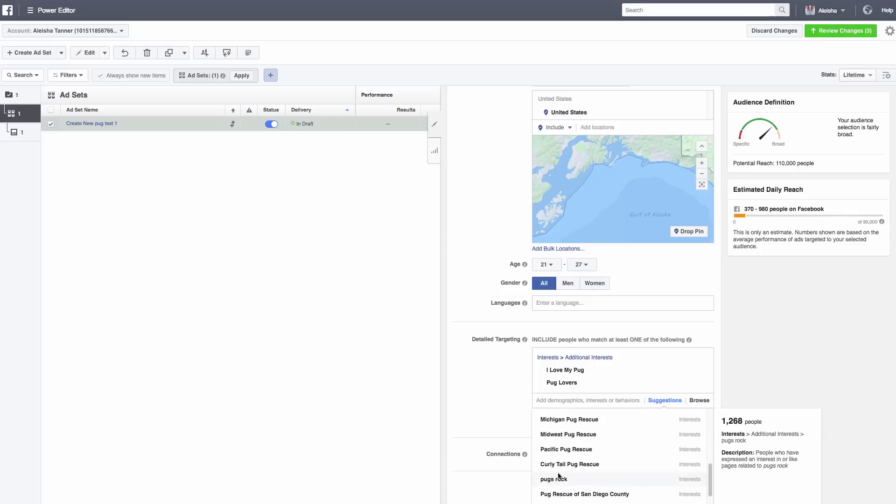
scroll(586, 480, up, 10)
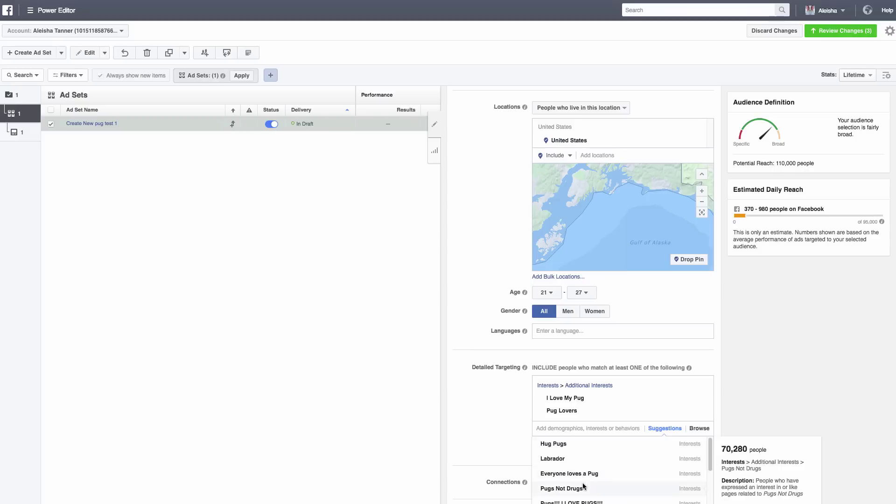
click(783, 345)
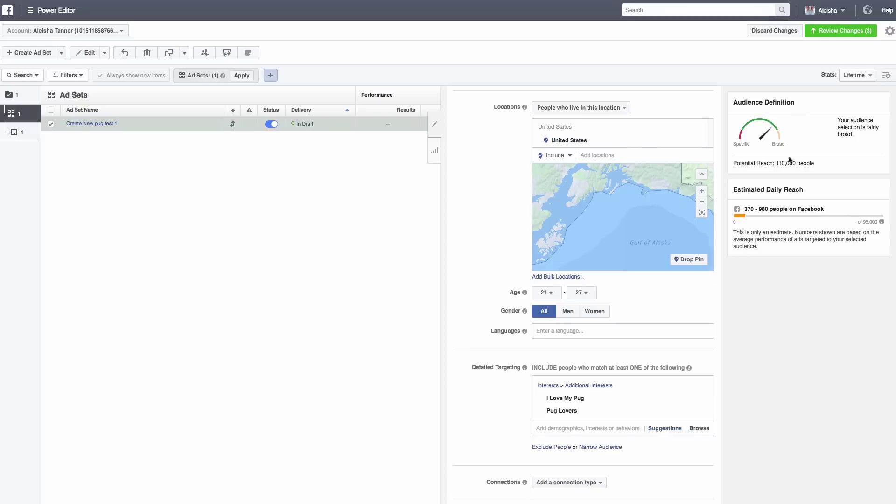
scroll(623, 306, down, 3)
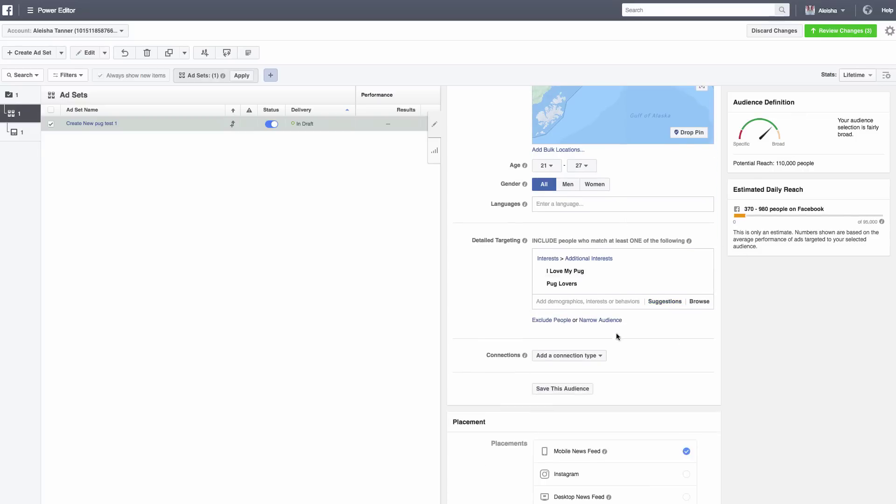
- Add the suggested interest "Pugs Not Drugs" to the audience's detailed targeting
click(611, 301)
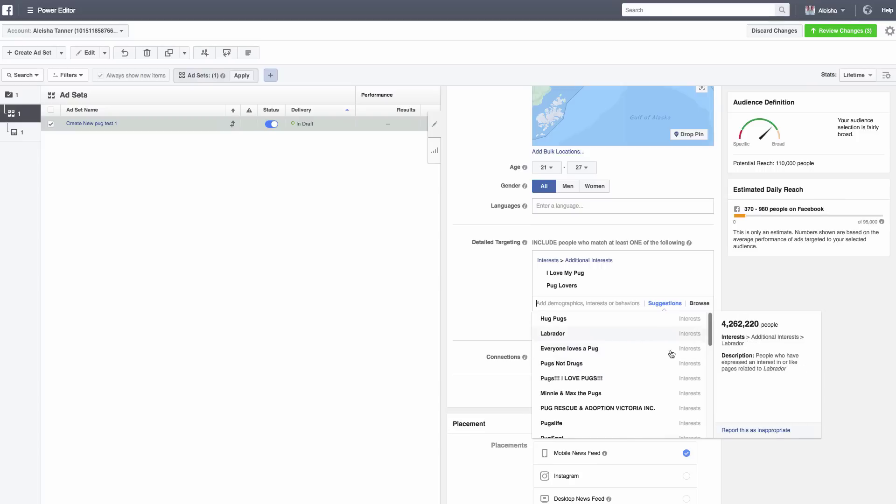
click(593, 367)
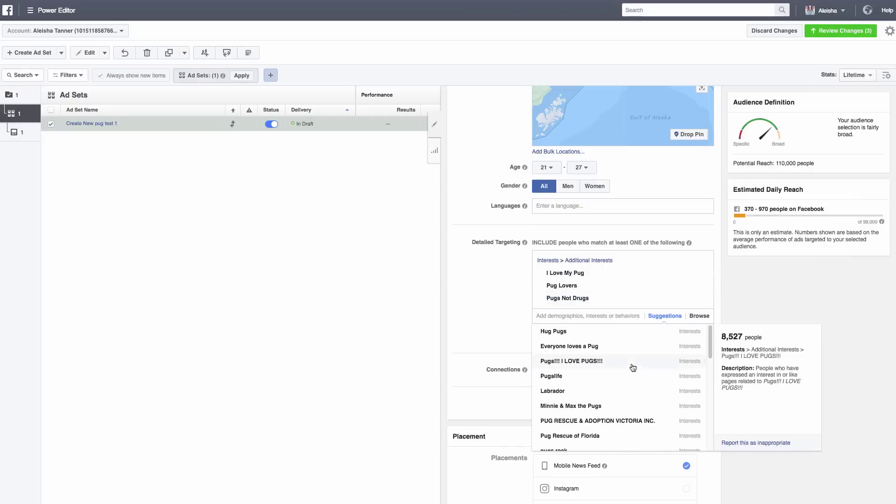
scroll(632, 383, down, 1)
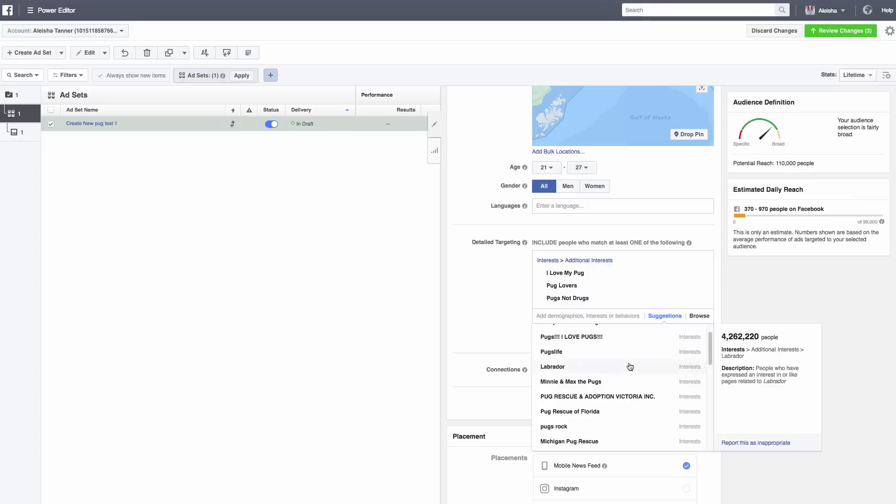
- Raise the audience's maximum age to 29
click(586, 170)
scroll(581, 261, down, 2)
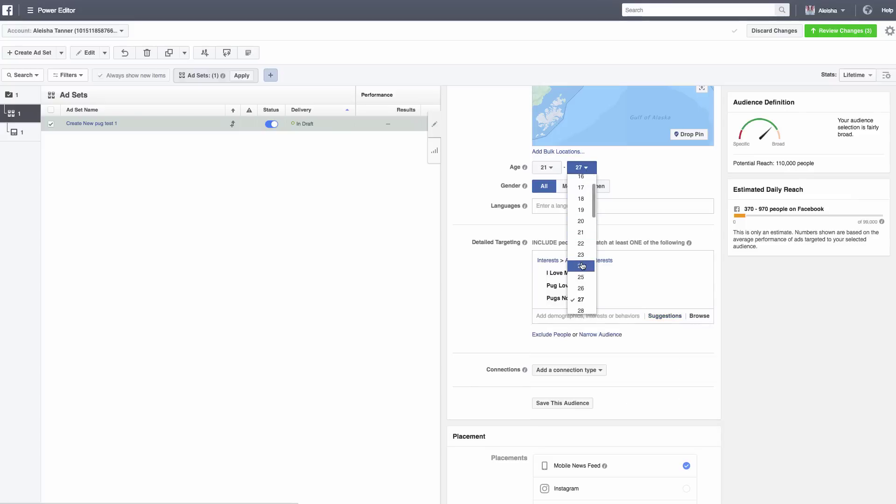
click(581, 303)
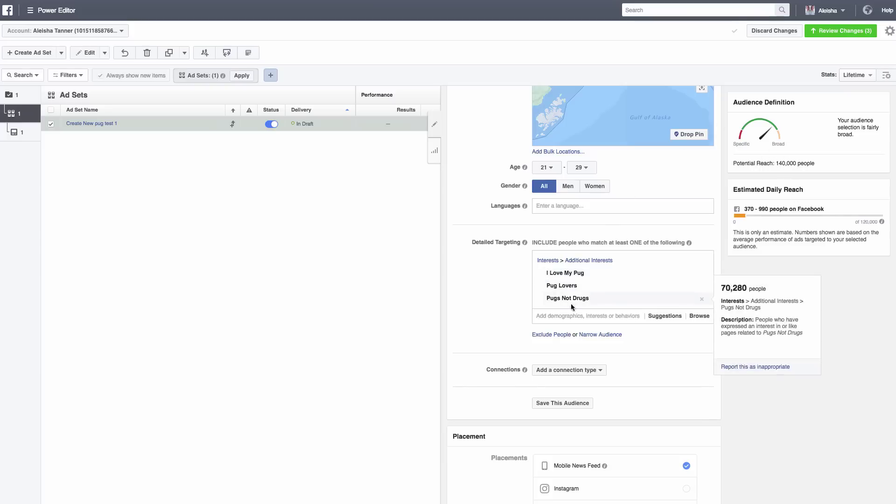
- Review the ad set's budget, schedule, location, age range, pug interests, placements and pricing, and check the potential reach
scroll(497, 203, up, 1)
scroll(489, 208, down, 3)
scroll(487, 211, down, 3)
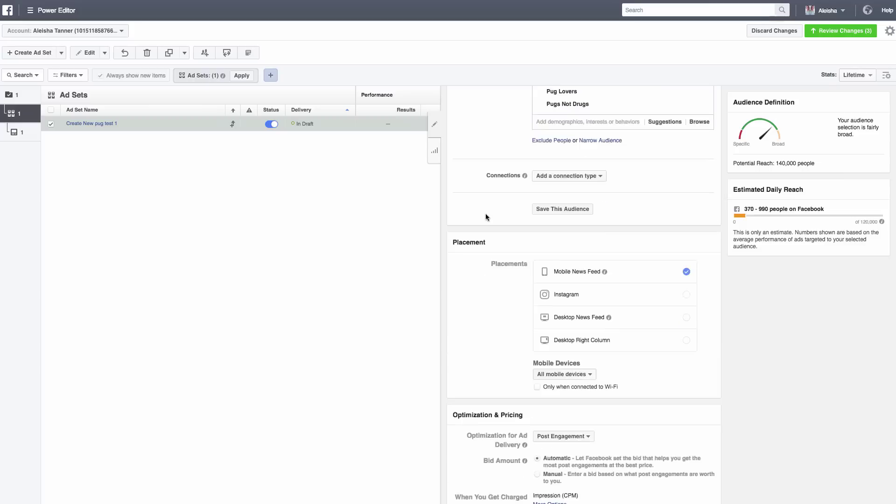
mouse_move(604, 270)
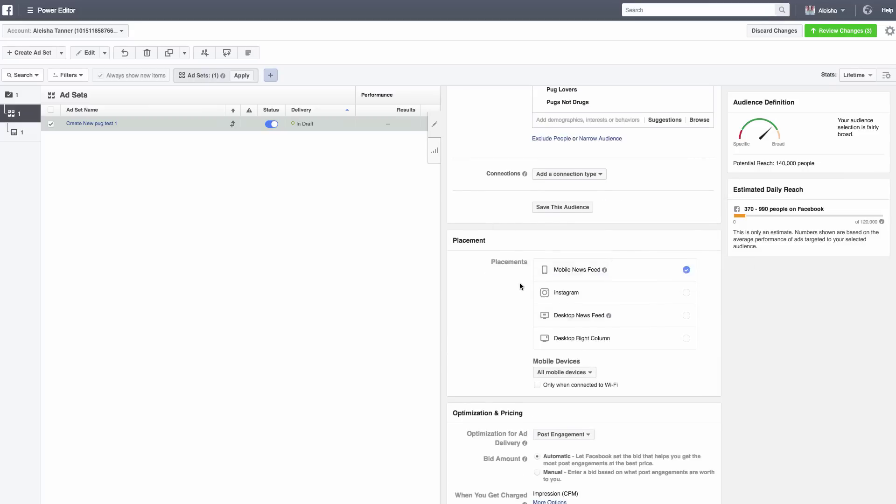
scroll(522, 282, down, 2)
scroll(499, 286, up, 3)
scroll(501, 295, up, 3)
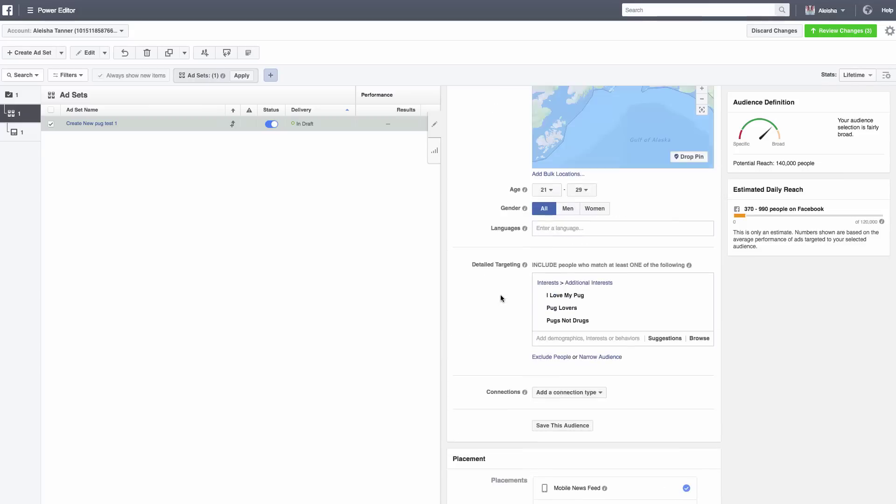
mouse_move(569, 309)
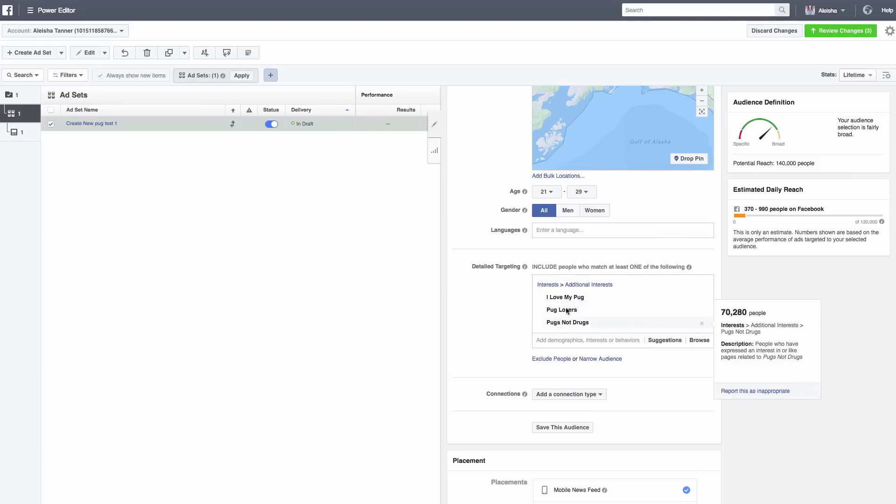
scroll(481, 325, up, 3)
scroll(492, 280, down, 2)
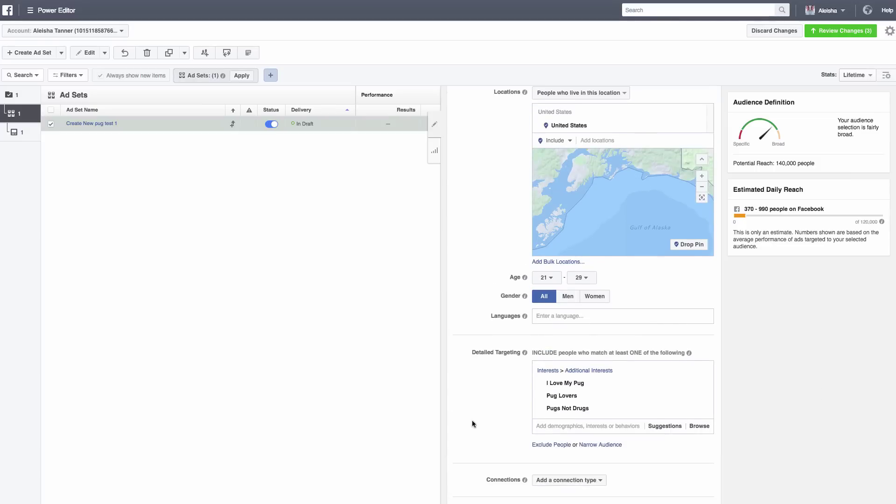
mouse_move(574, 387)
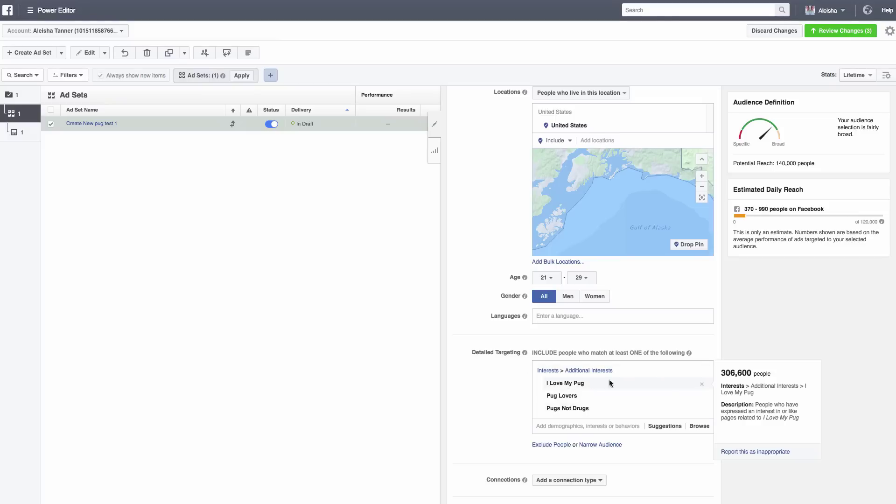
scroll(502, 366, up, 3)
scroll(494, 402, down, 3)
scroll(490, 327, up, 3)
scroll(486, 306, up, 3)
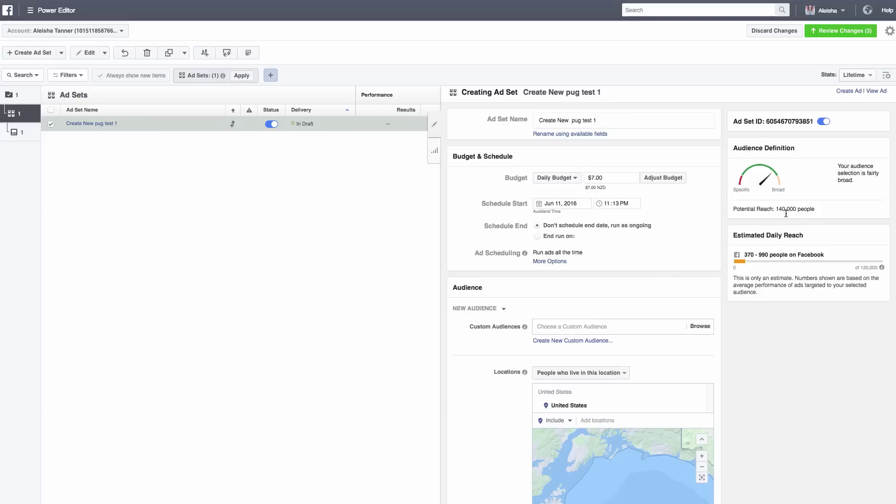
scroll(690, 237, up, 1)
scroll(703, 158, down, 15)
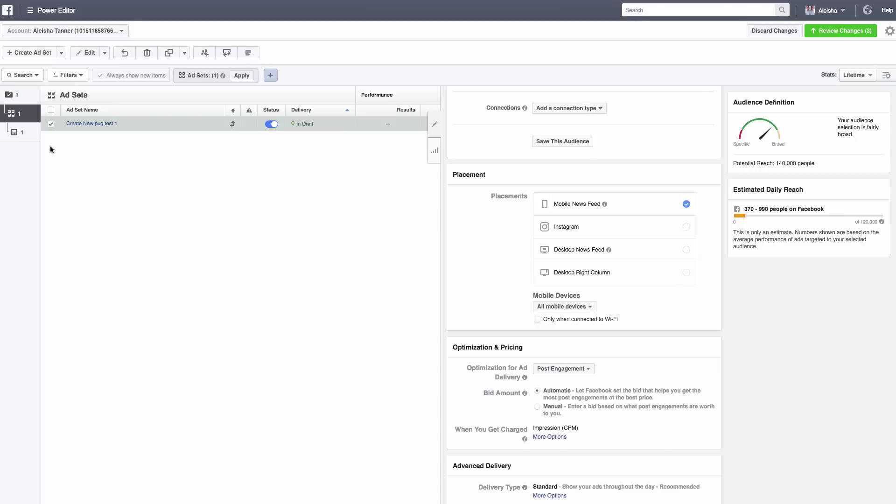
- Set the ad's Facebook page to Test page FBgg and use its existing "Do You Love Pugs?" timeline photo post as the creative
click(14, 133)
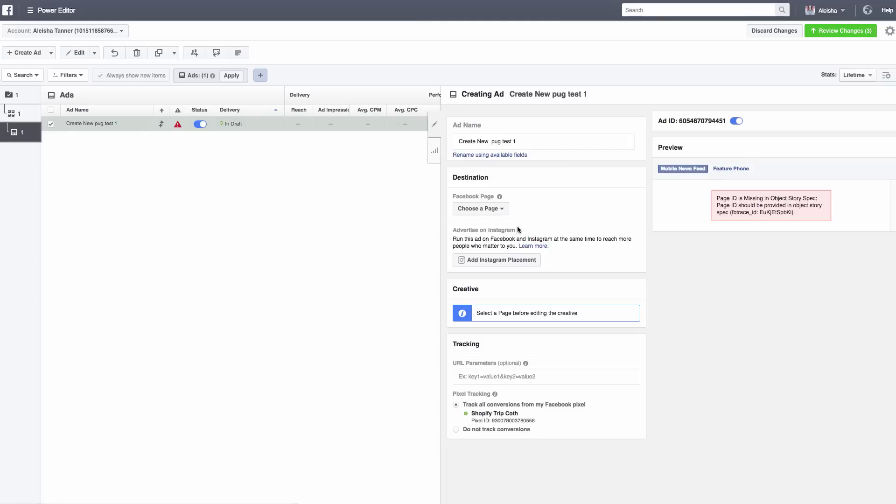
click(481, 209)
click(483, 224)
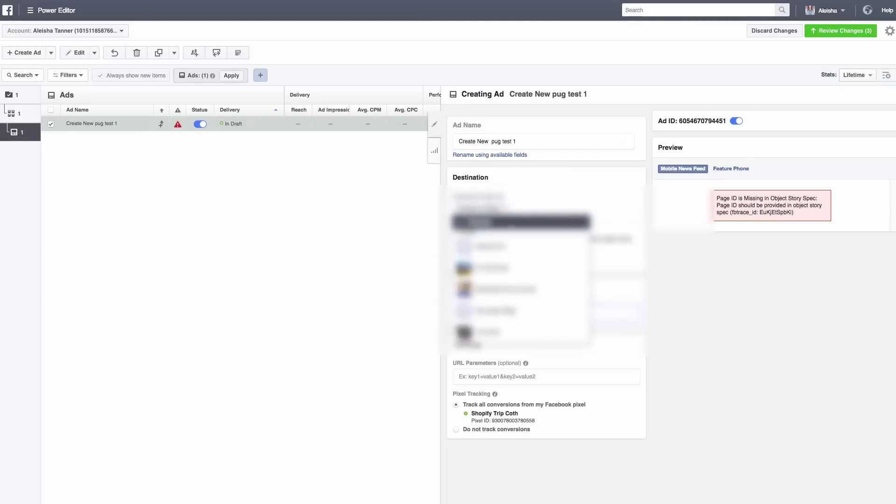
click(490, 313)
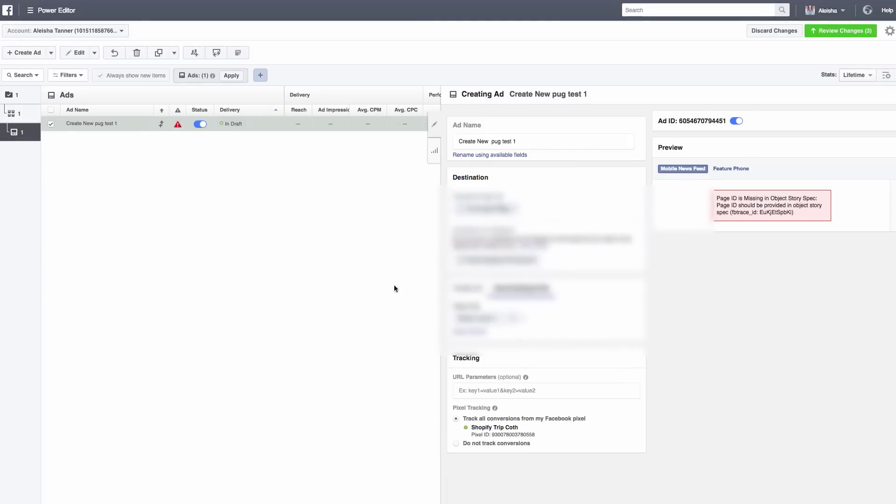
click(478, 318)
click(542, 347)
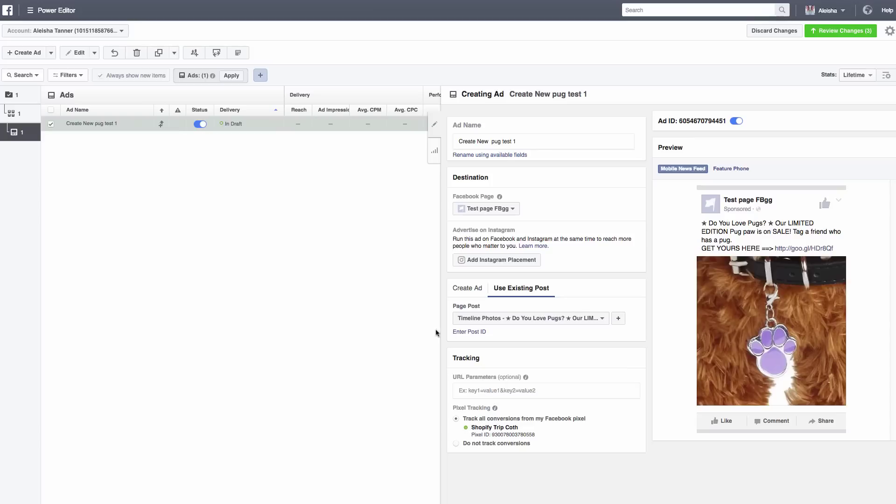
- Review and publish the new campaign, ad set and ad, and close the confirmation
click(846, 35)
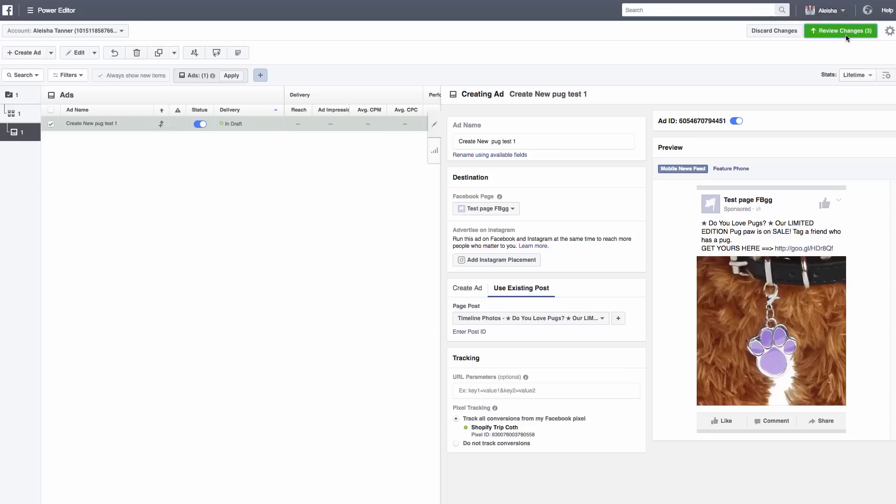
click(627, 221)
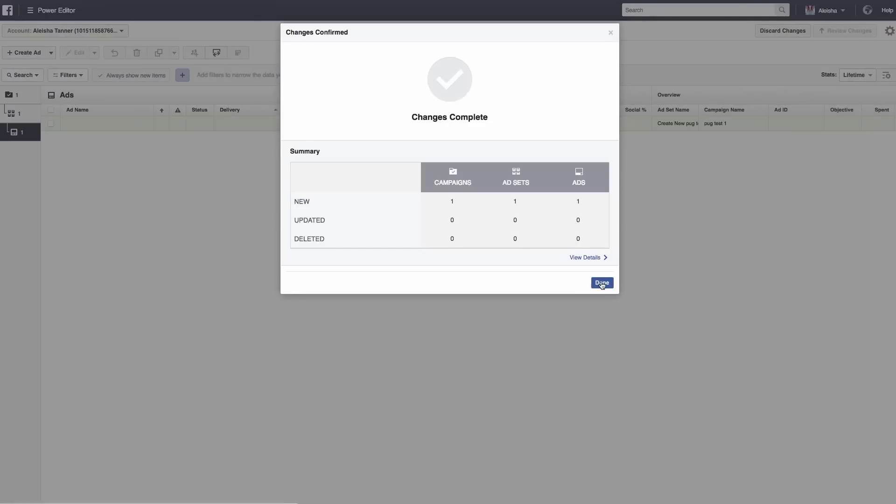
click(602, 283)
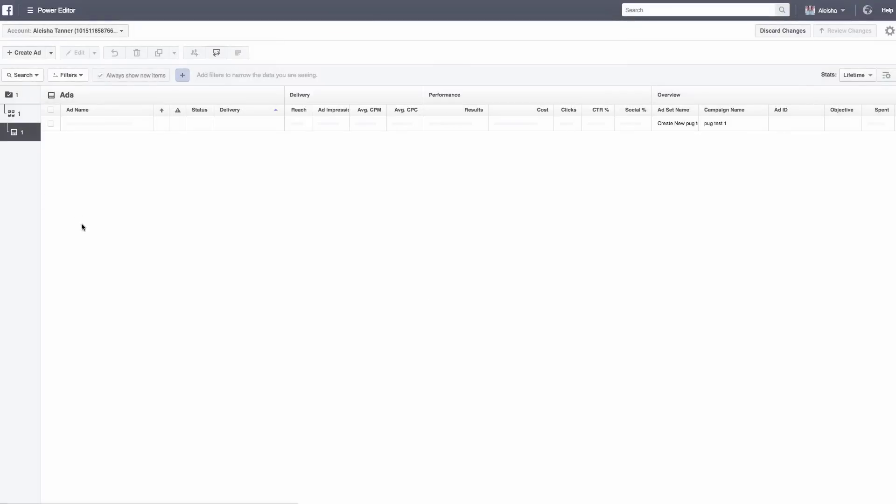
- Duplicate the ad set "Create New pug test 1" into a new auction campaign named "pug test 2" with the Page Post Engagement objective
click(20, 113)
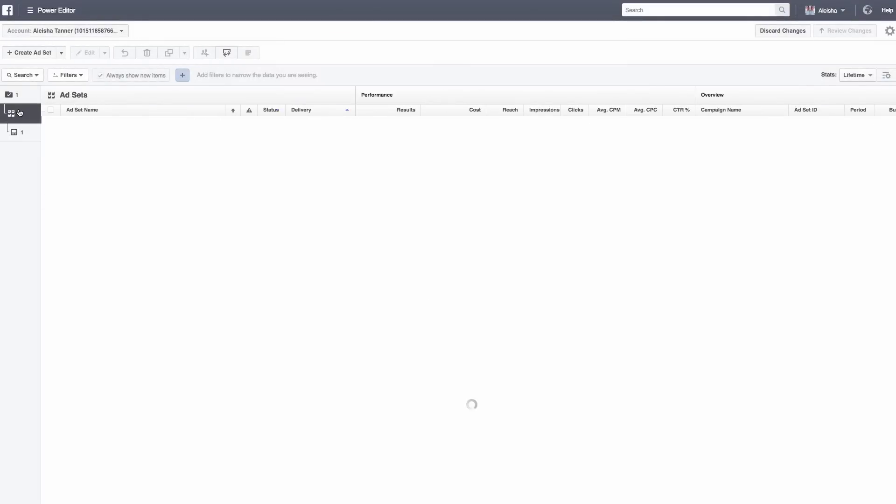
click(51, 124)
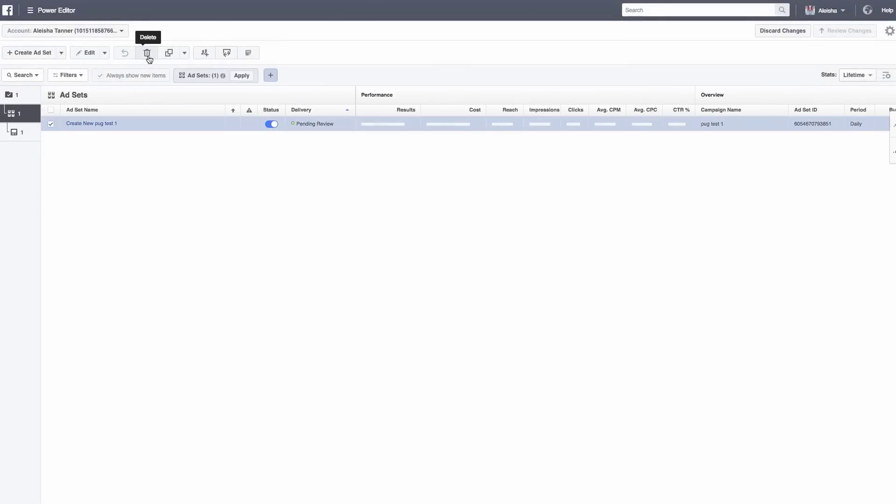
click(168, 53)
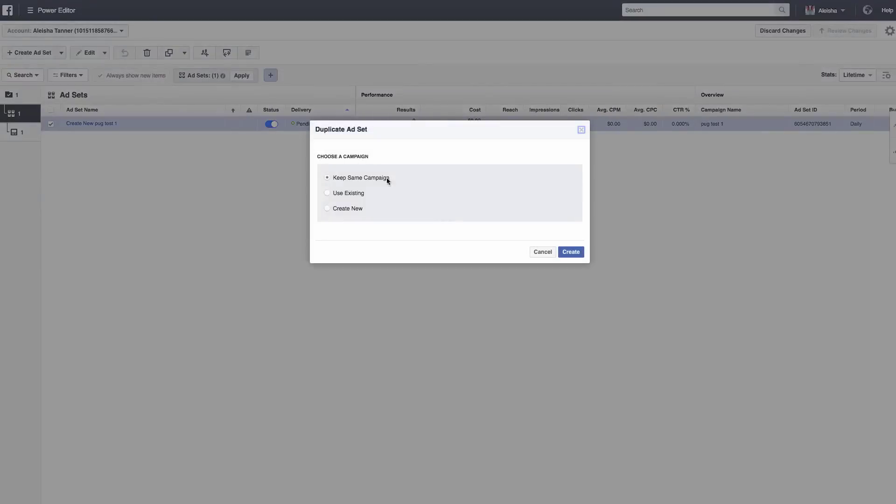
click(327, 208)
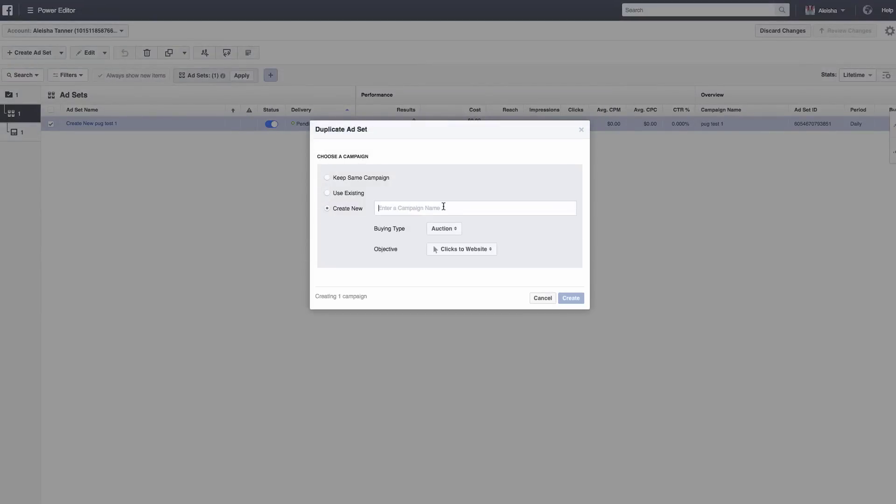
text(pug test 2)
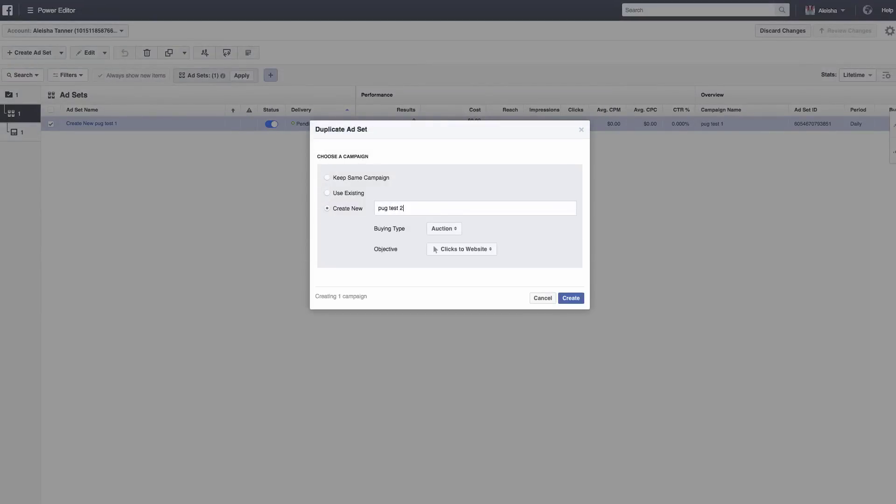
click(475, 251)
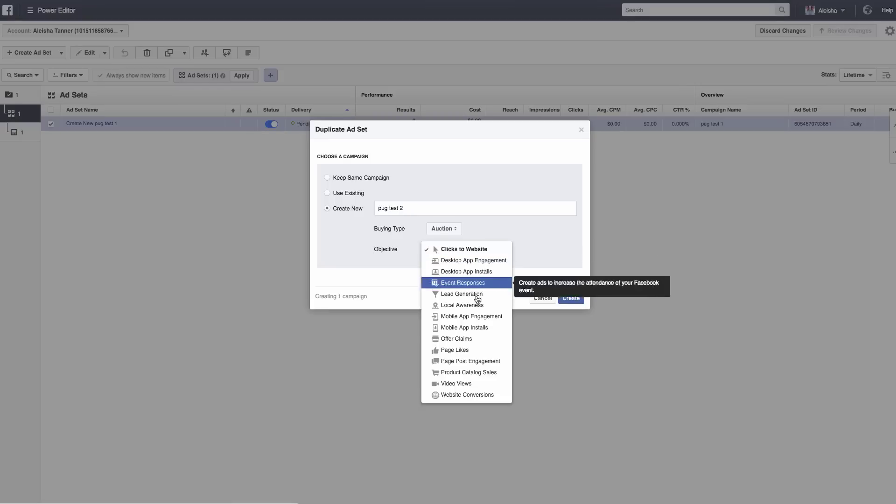
click(471, 362)
click(562, 301)
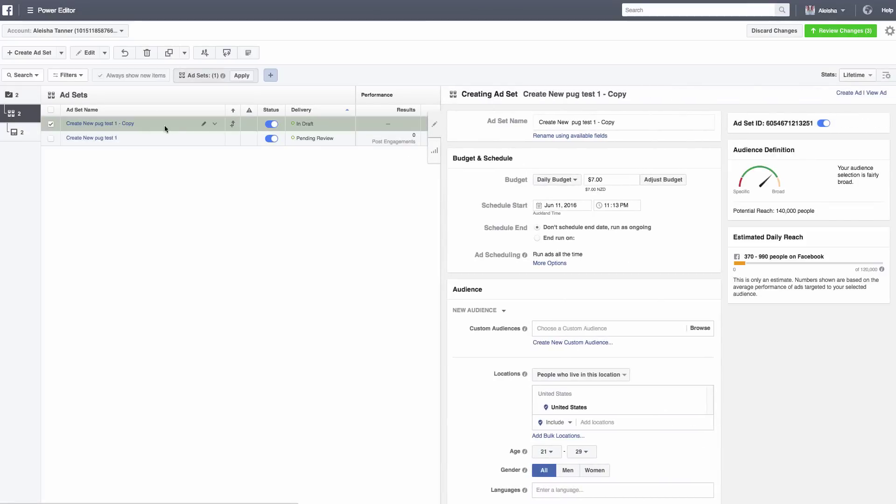
- Rename the copied ad set "Create New pug test 2"
click(204, 124)
drag(141, 126, 118, 122)
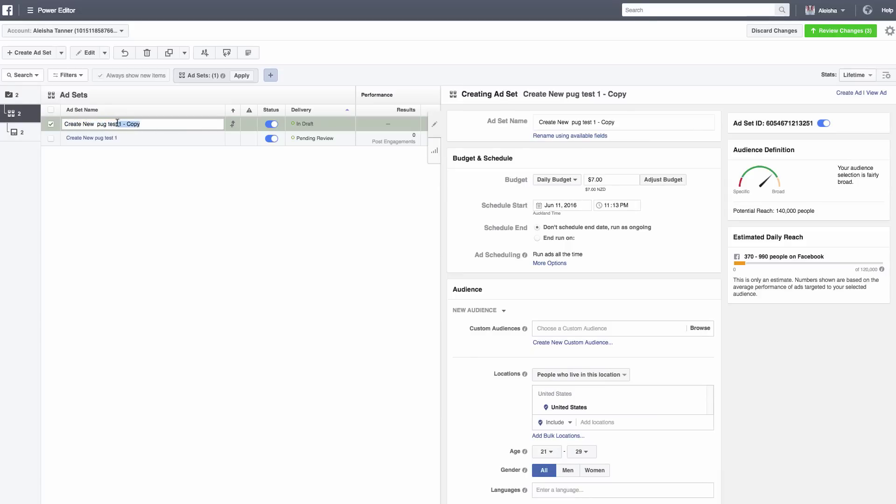
text(2)
key(Return)
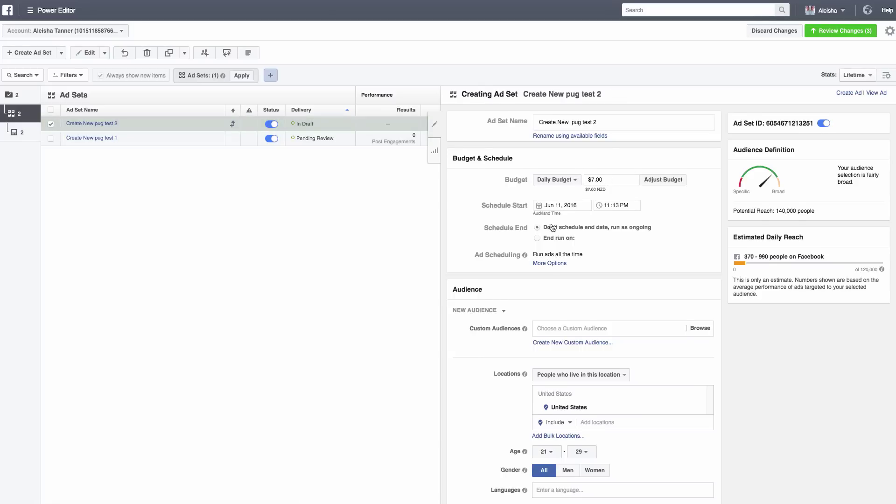
- Set the age range of the "Create New pug test 2" audience to 30–35
scroll(551, 229, down, 3)
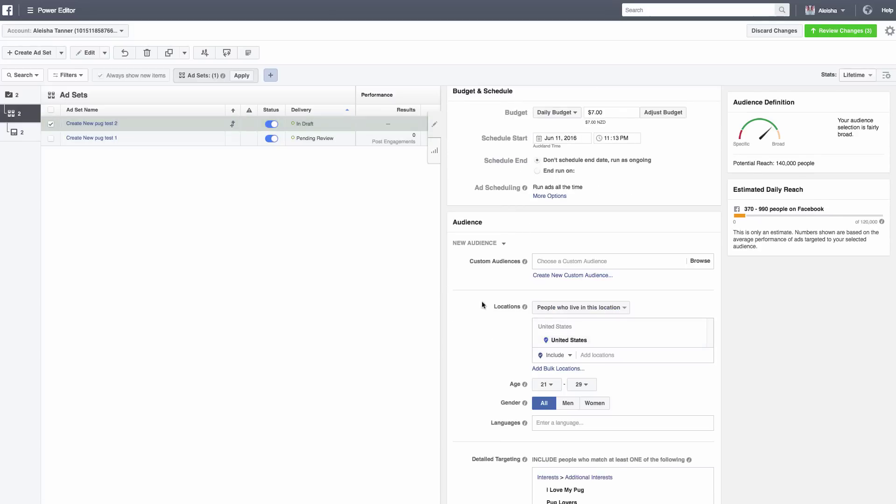
scroll(467, 294, down, 8)
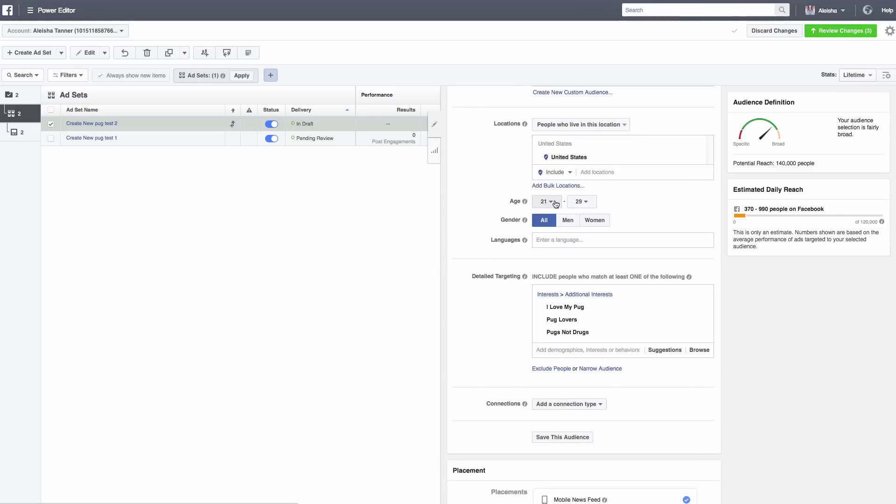
click(555, 204)
scroll(547, 271, down, 2)
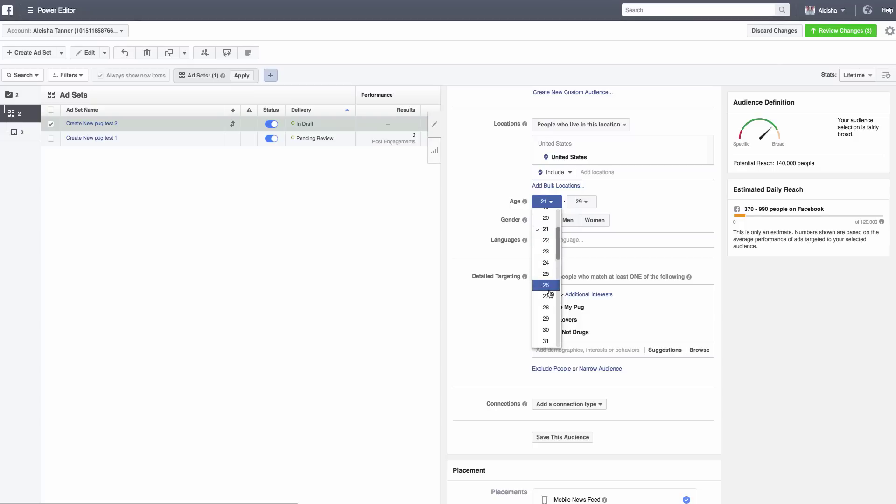
click(548, 332)
click(581, 201)
scroll(578, 280, down, 3)
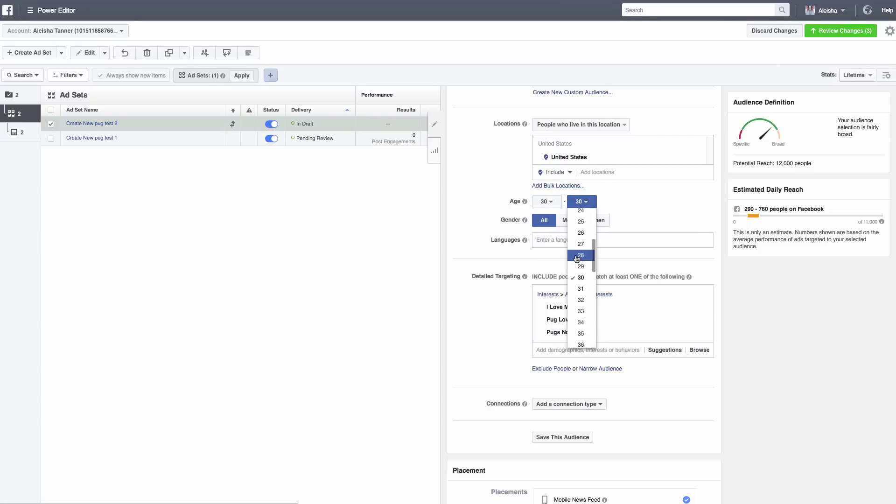
click(578, 312)
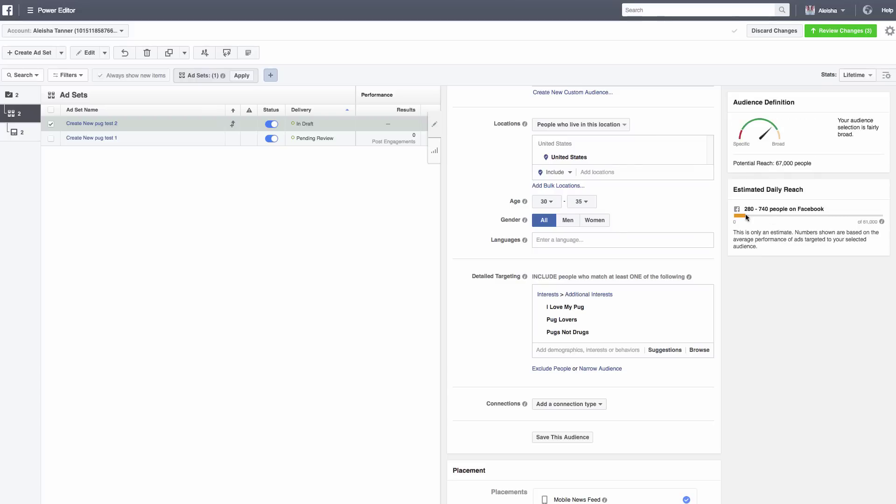
- Set the age range of the "Create New pug test 2" audience to 27–30
click(582, 202)
click(552, 202)
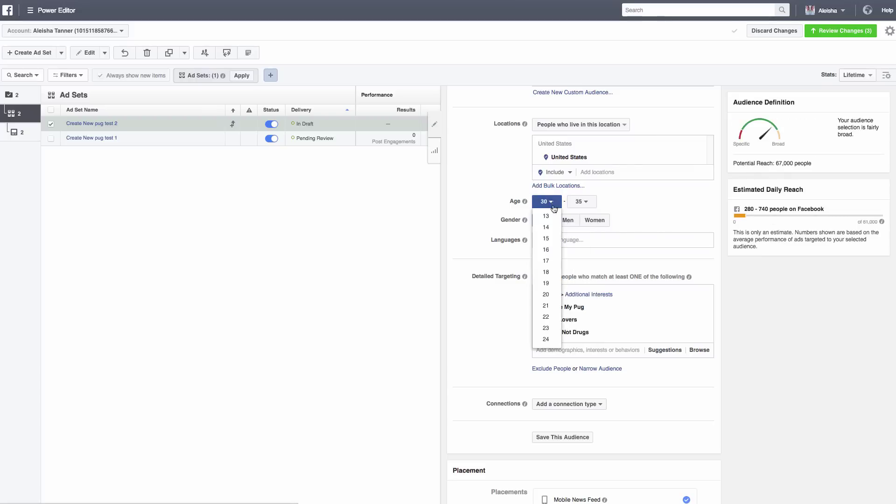
scroll(547, 257, down, 2)
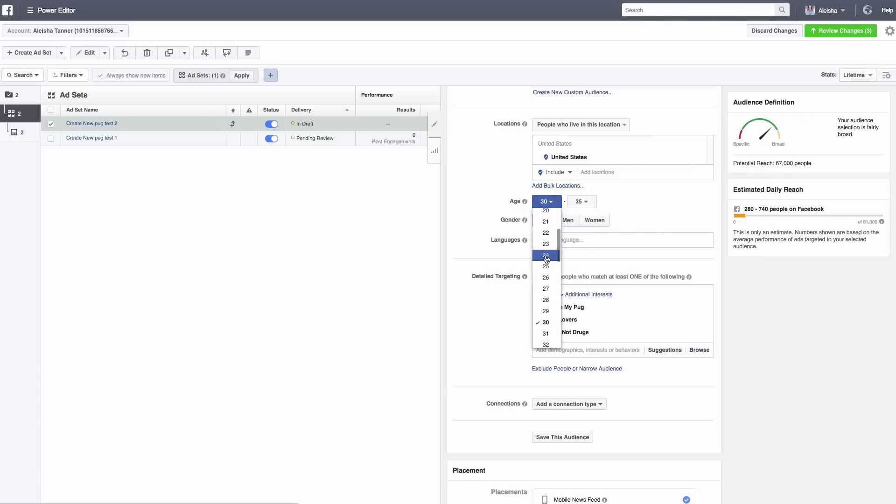
click(551, 289)
click(581, 201)
scroll(579, 293, down, 1)
scroll(579, 293, down, 2)
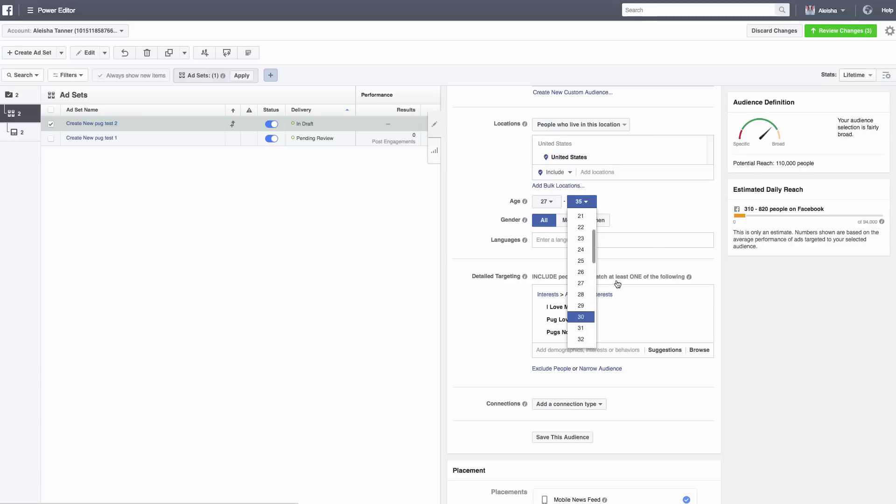
click(582, 317)
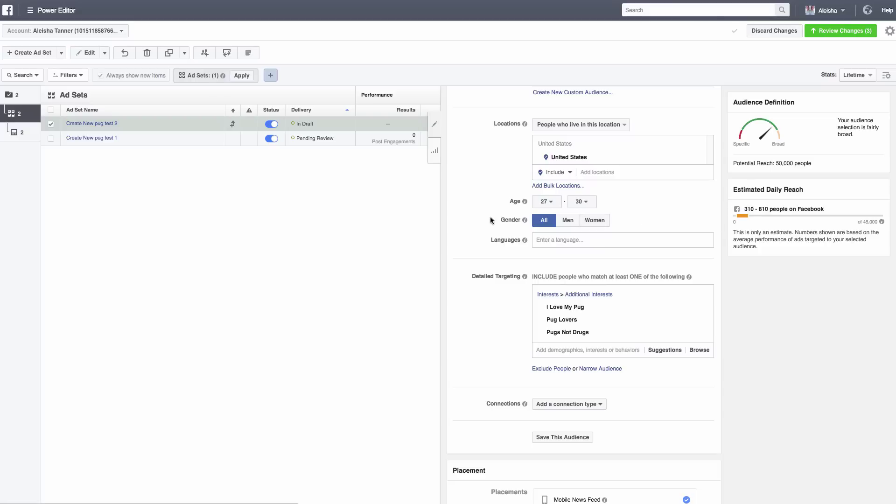
- Replace the interests I Love My Pug, Pug Lovers and Pugs Not Drugs in the detailed targeting with the single interest Pug
scroll(596, 338, down, 1)
click(597, 339)
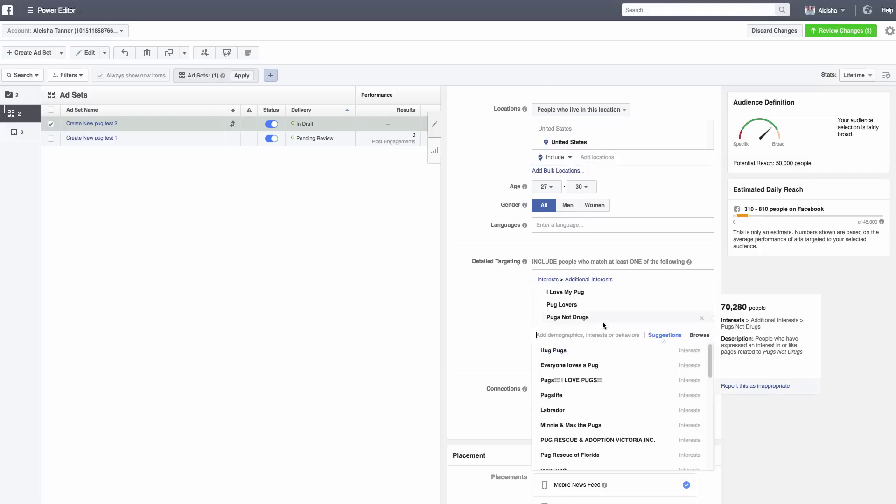
mouse_move(668, 305)
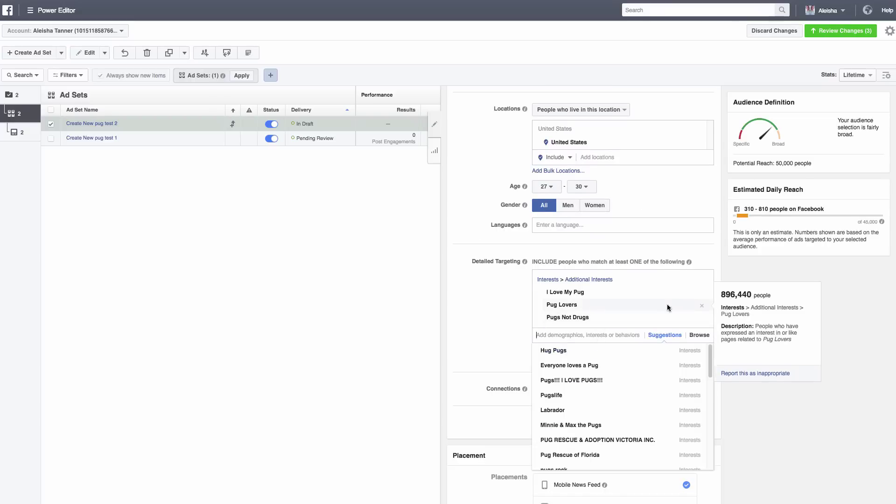
click(702, 292)
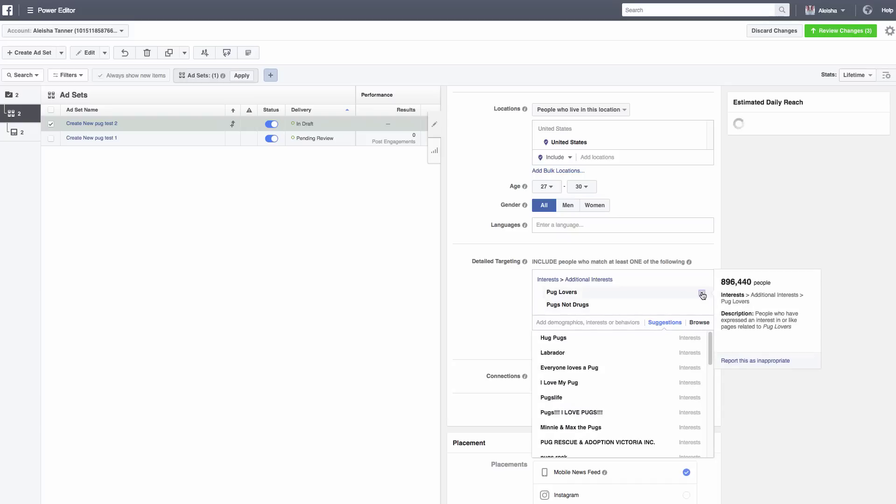
click(701, 294)
click(702, 294)
click(577, 277)
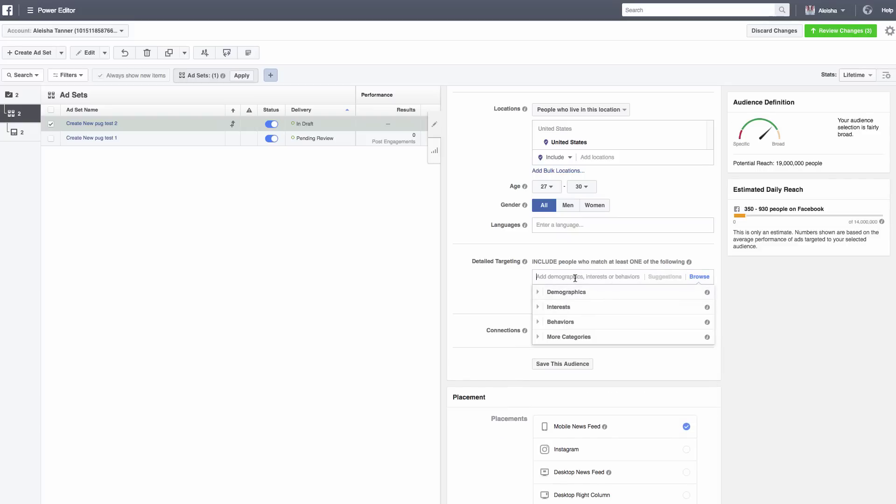
text(pug)
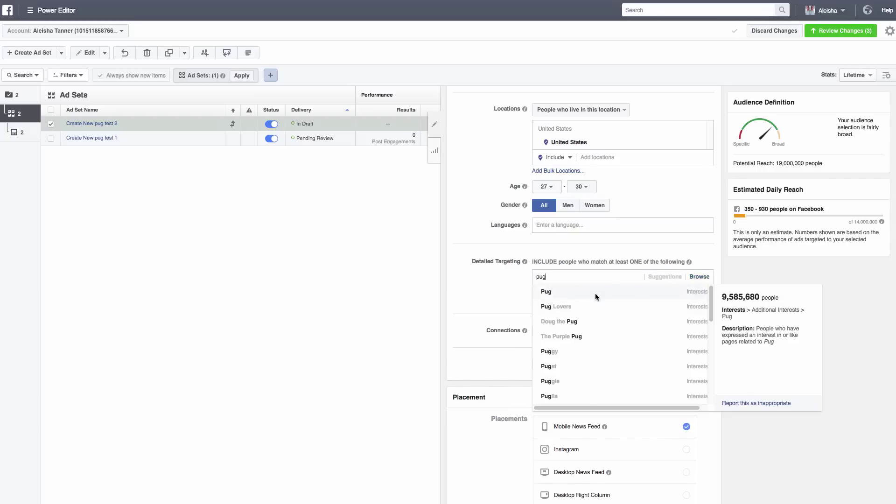
click(570, 290)
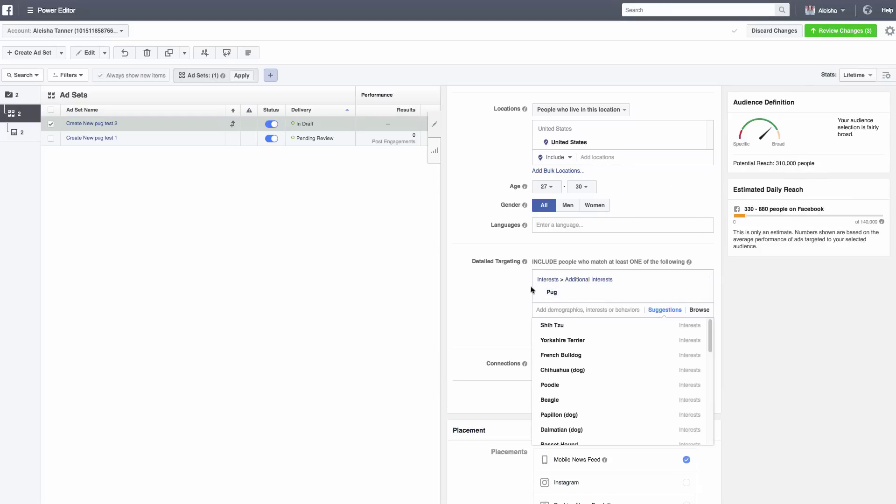
- Look through the suggested interests related to Pug in the detailed targeting, then close the list
mouse_move(593, 330)
scroll(596, 373, down, 2)
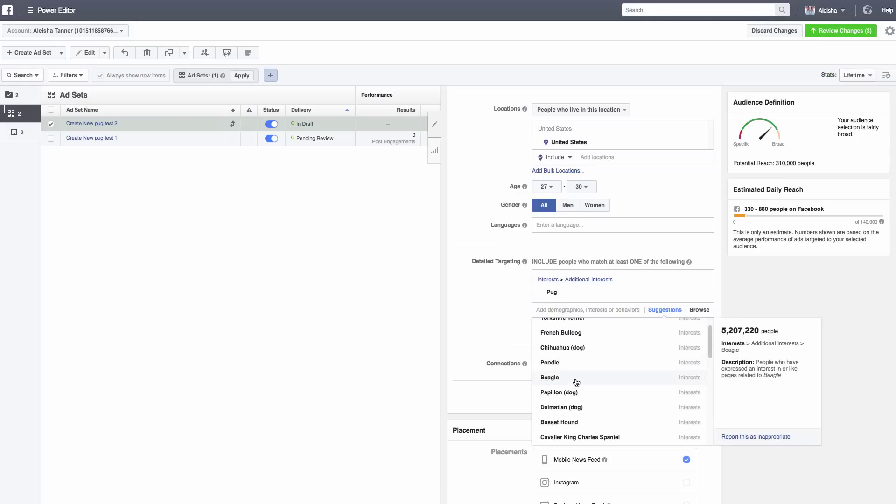
scroll(572, 374, down, 1)
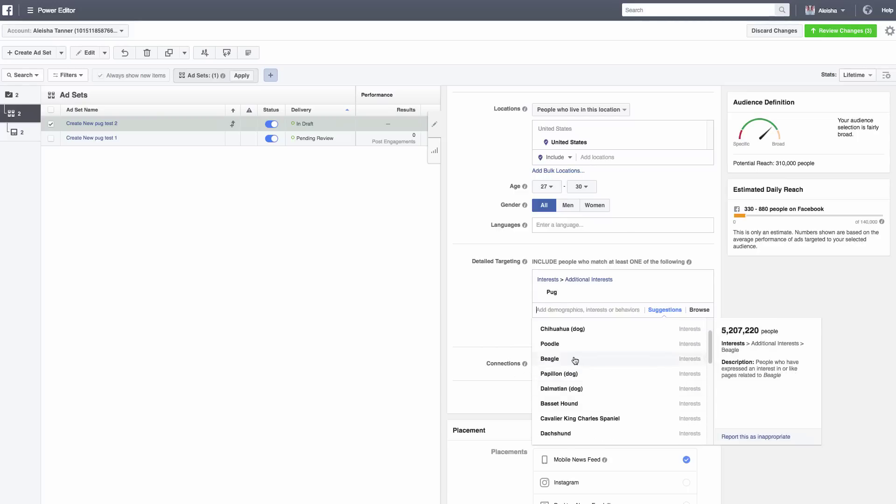
scroll(566, 350, down, 1)
scroll(567, 348, down, 5)
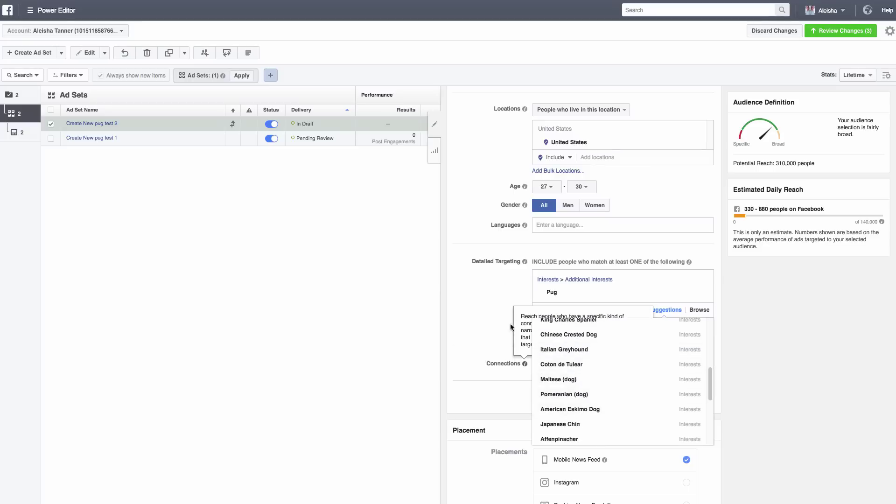
click(514, 295)
click(566, 308)
scroll(570, 369, down, 5)
scroll(571, 369, down, 10)
click(496, 236)
scroll(496, 236, up, 4)
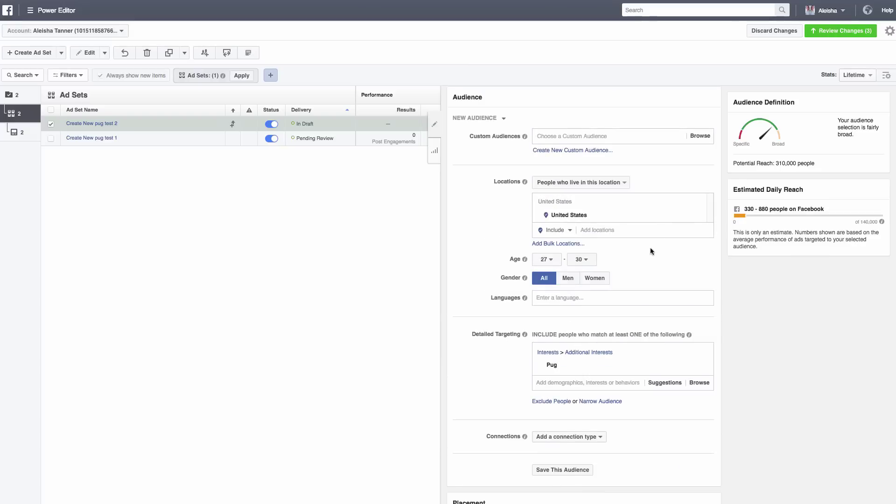
- Review the audience, budget and schedule settings of the "Create New pug test 2" ad set
scroll(649, 249, up, 1)
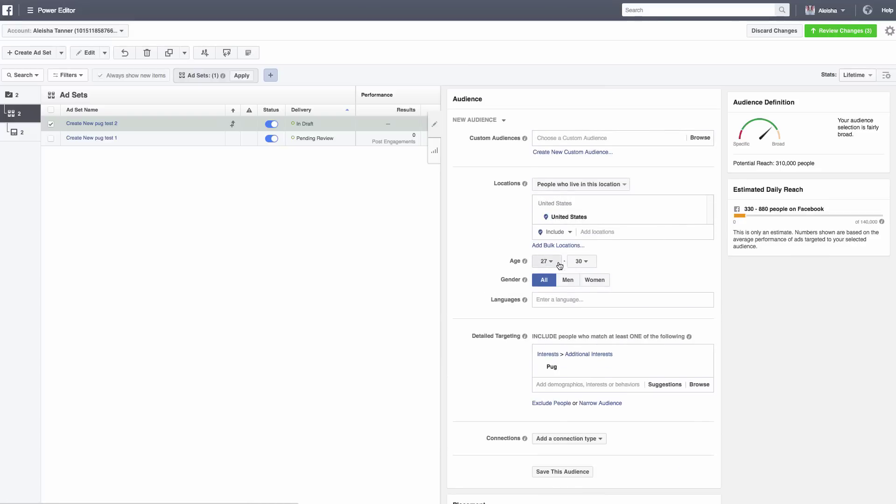
scroll(500, 373, down, 1)
mouse_move(554, 368)
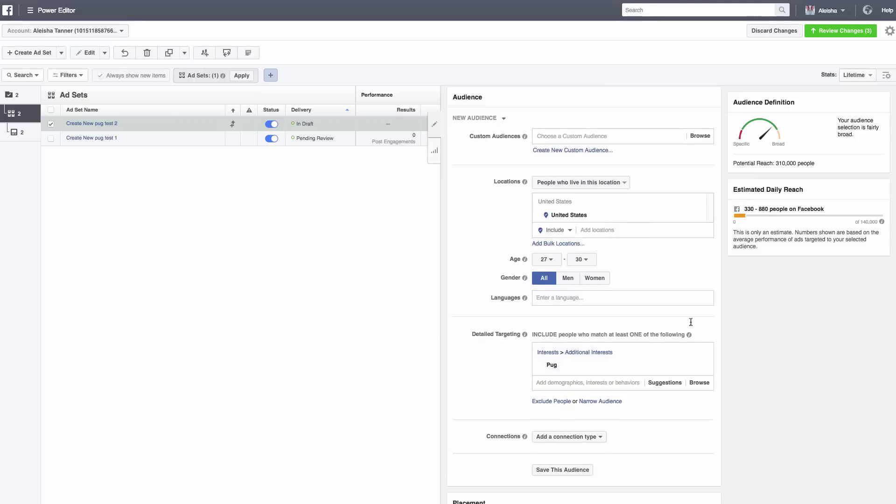
scroll(487, 258, up, 1)
scroll(486, 256, up, 2)
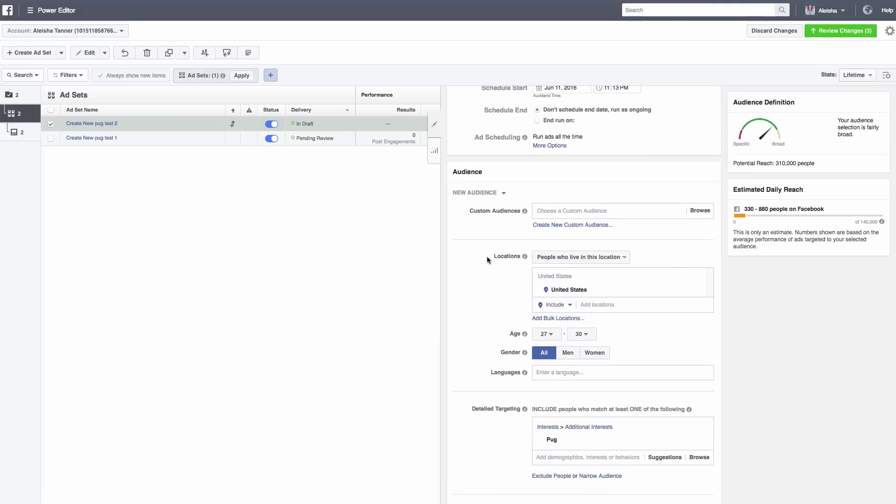
scroll(490, 257, up, 3)
scroll(575, 280, down, 1)
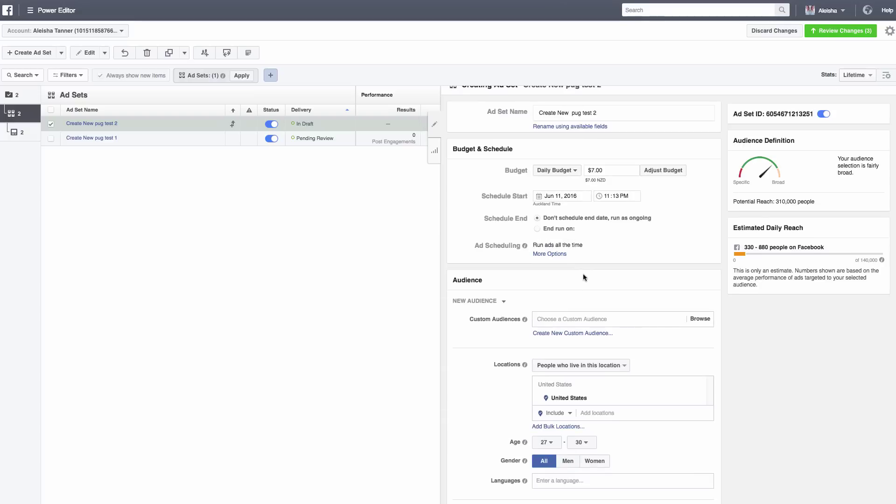
scroll(577, 282, down, 4)
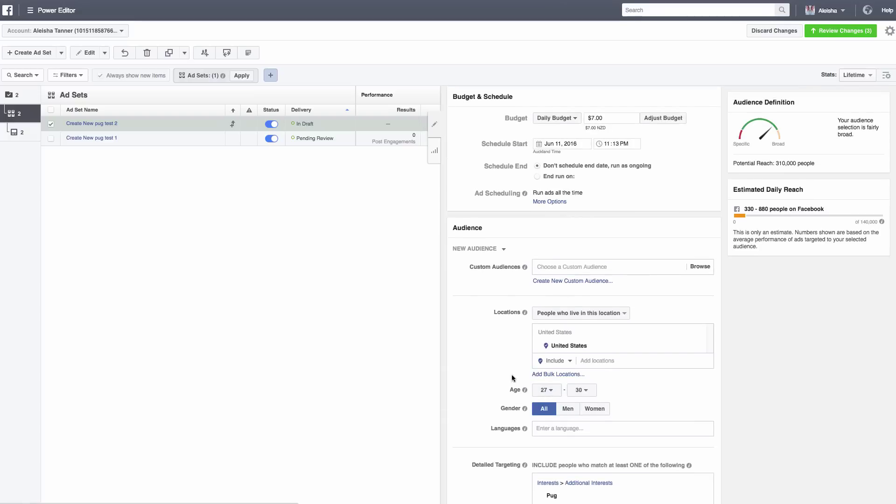
- Set the maximum age of the "Create New pug test 2" audience to 33
click(581, 391)
scroll(582, 390, down, 3)
click(588, 348)
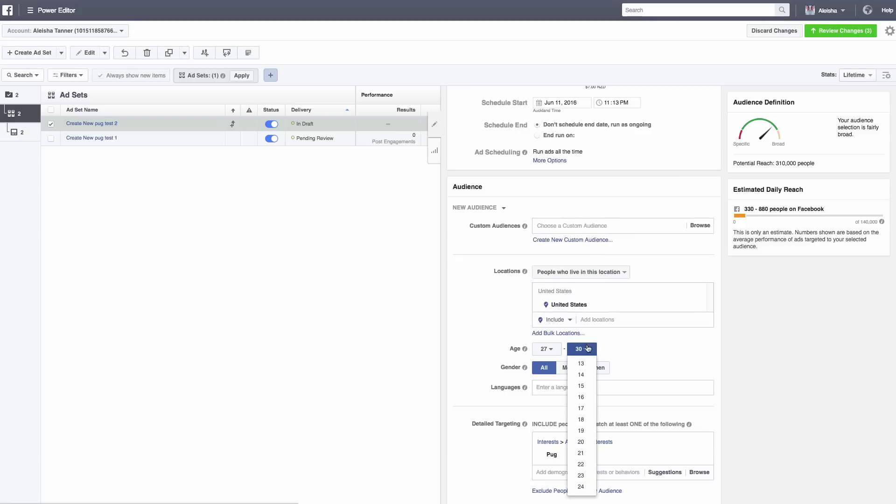
scroll(581, 408, down, 3)
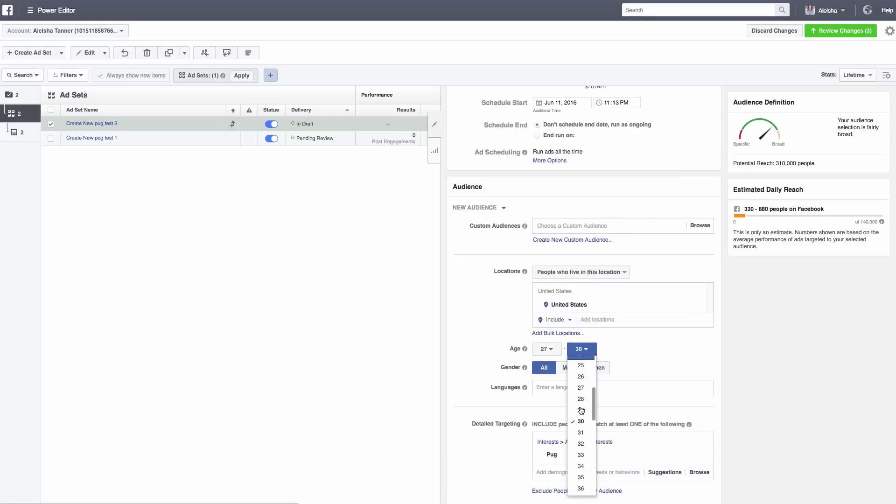
click(581, 456)
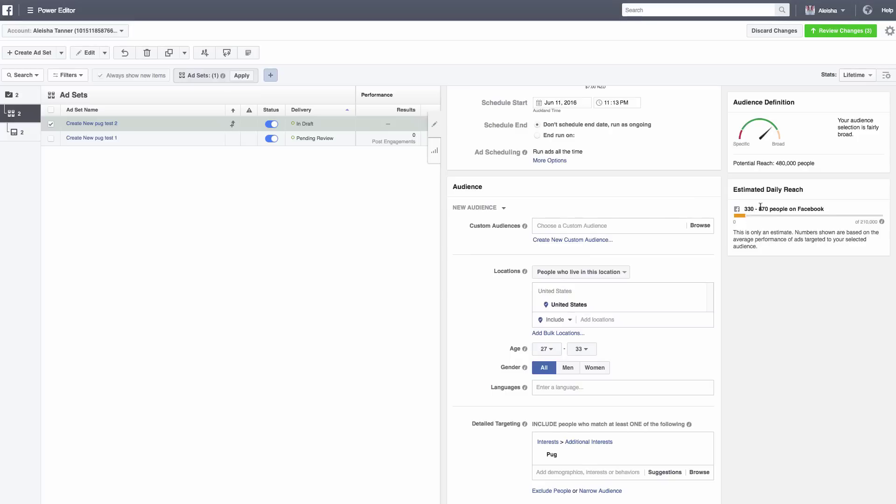
- Review and publish the pug test 2 campaign, ad set and ad, and close the confirmation
scroll(528, 191, up, 3)
scroll(528, 192, down, 10)
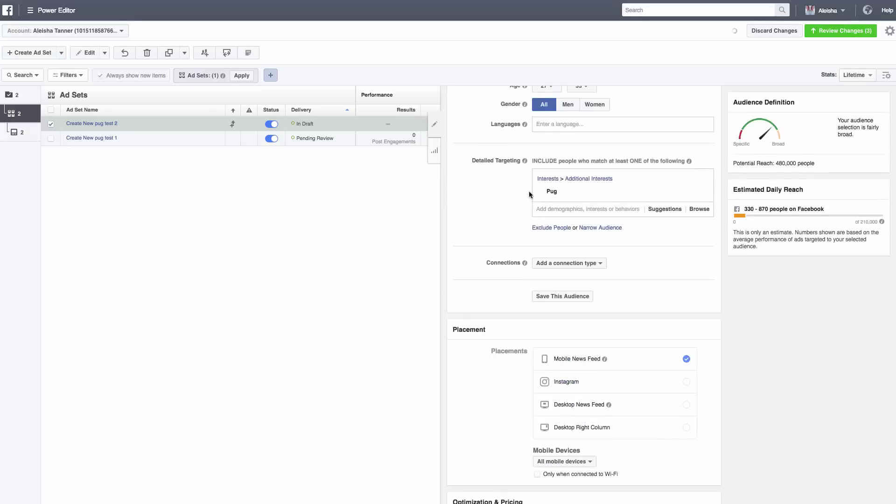
scroll(526, 195, down, 2)
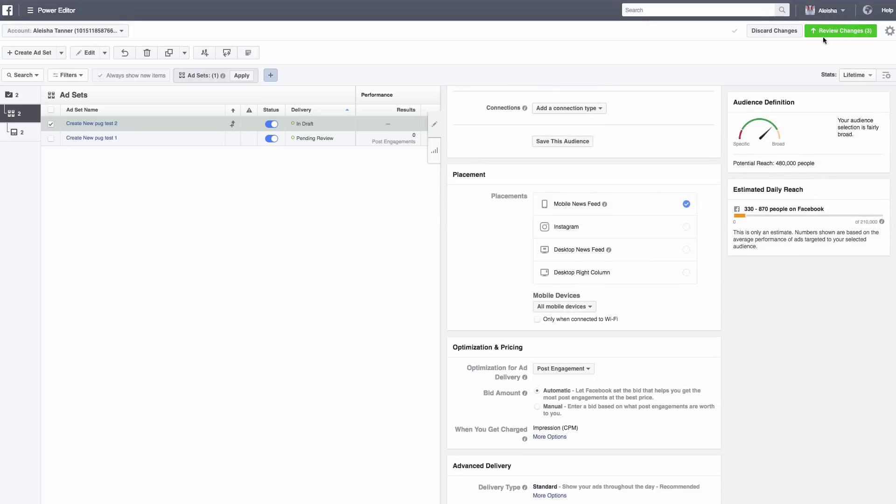
click(838, 31)
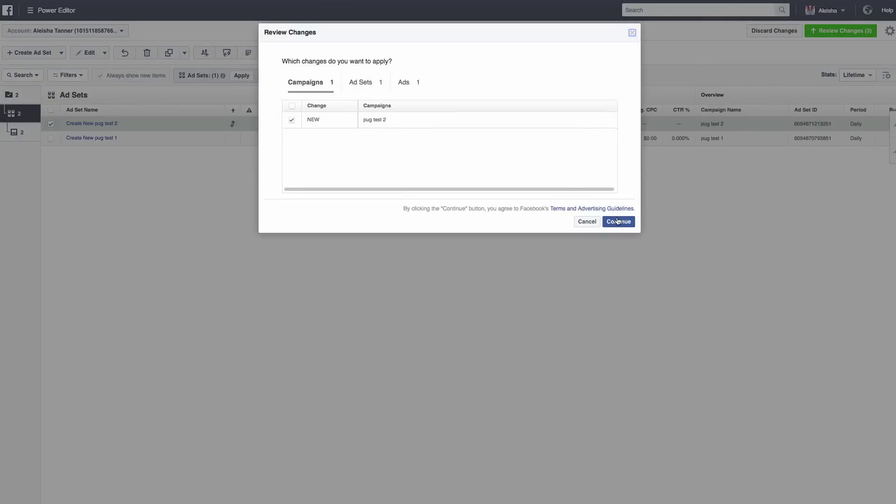
click(618, 221)
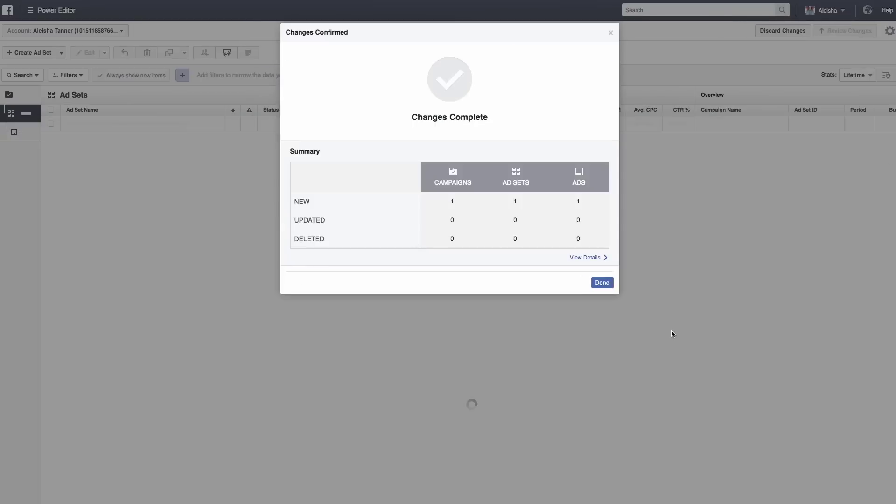
click(608, 281)
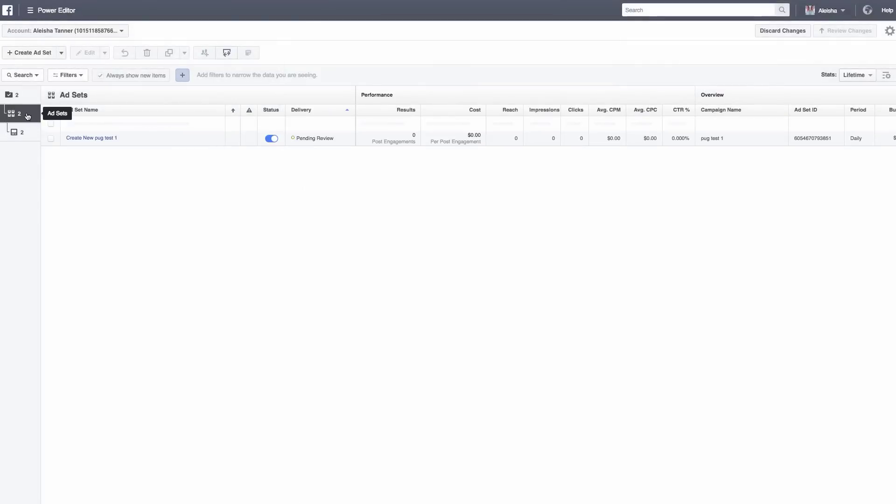
- Duplicate the ad set "Create New pug test 2" into a new auction campaign named "pug test 3" with the Page Post Engagement objective
click(51, 123)
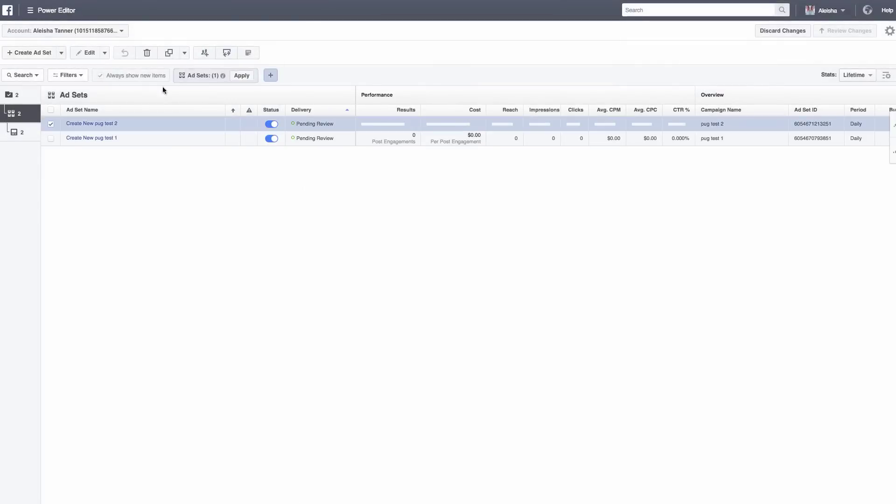
click(168, 54)
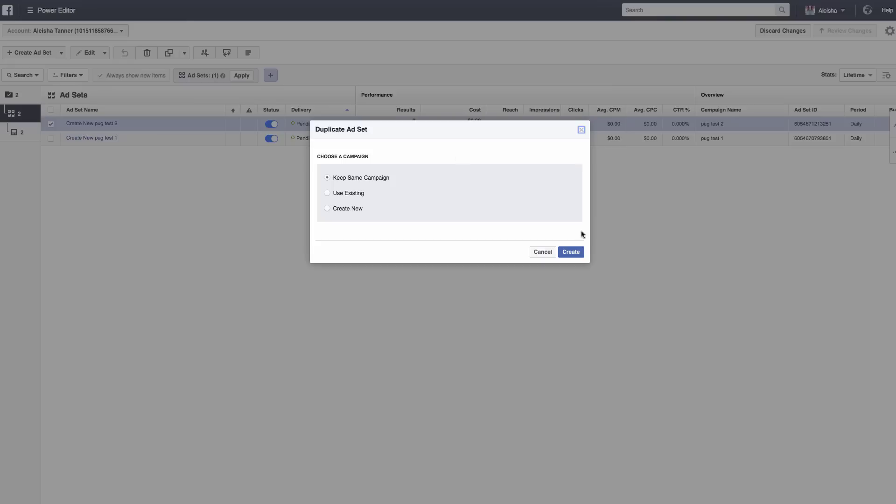
click(327, 208)
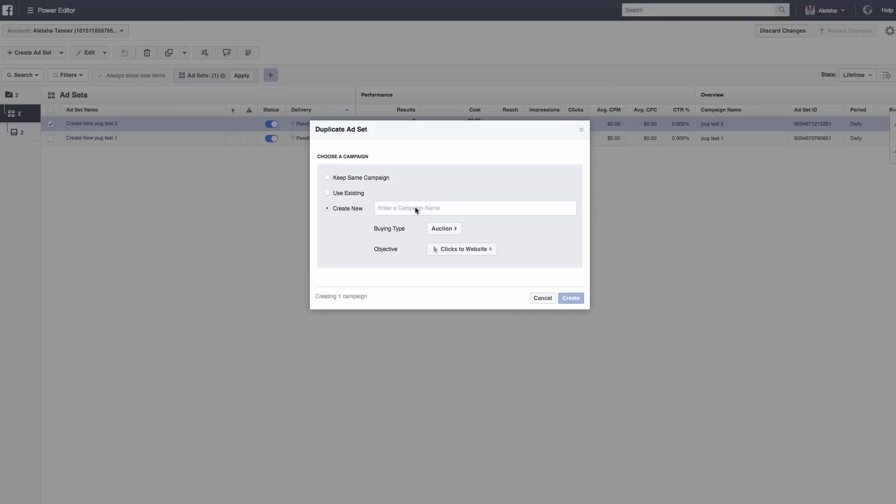
text(pug test 3)
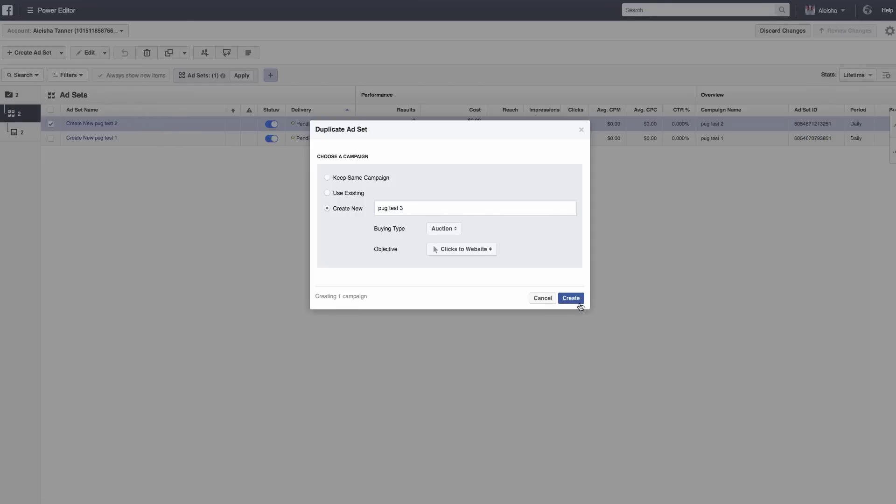
click(487, 249)
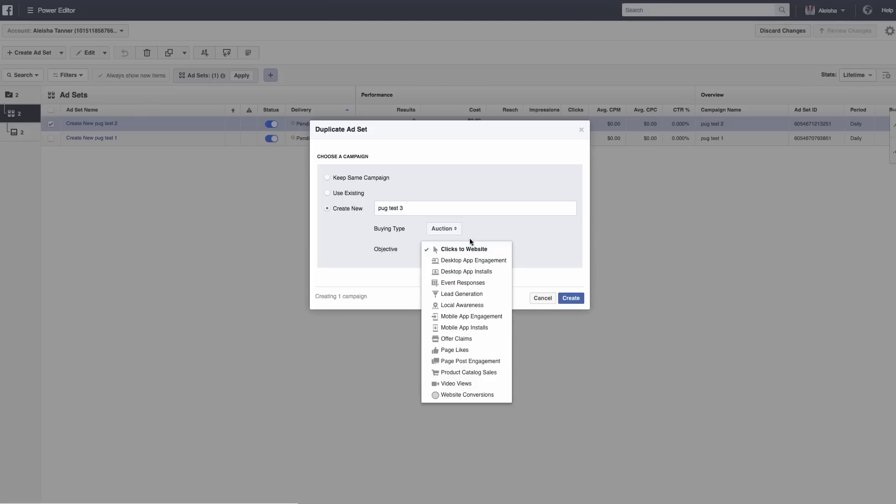
click(472, 360)
click(573, 299)
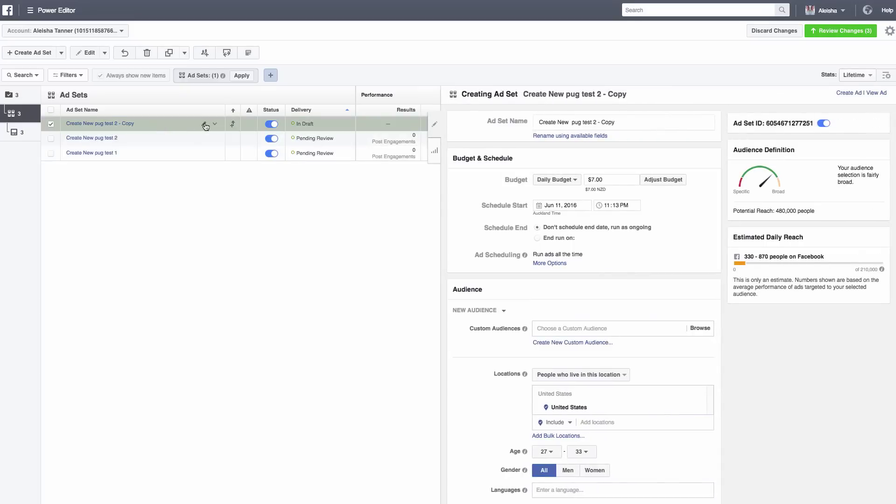
- Rename the copied ad set as "Create New pug test 3"
click(204, 124)
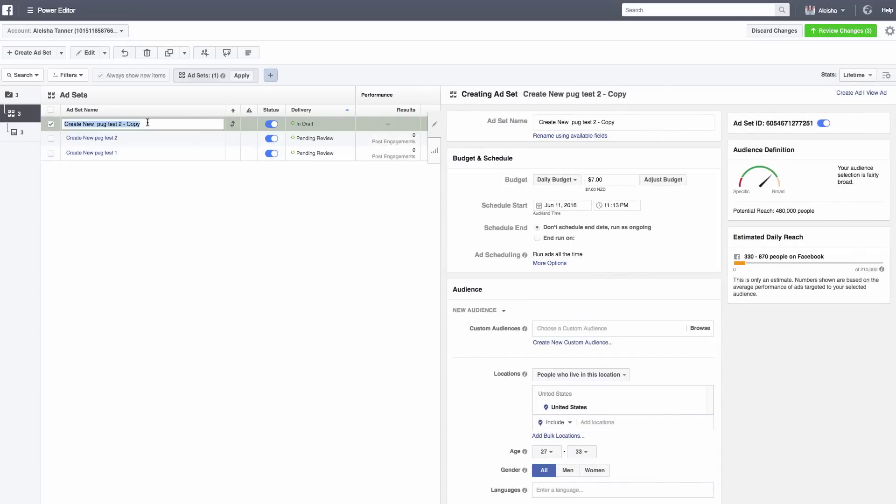
click(121, 124)
key(BackSpace)
text(3)
double_click(127, 125)
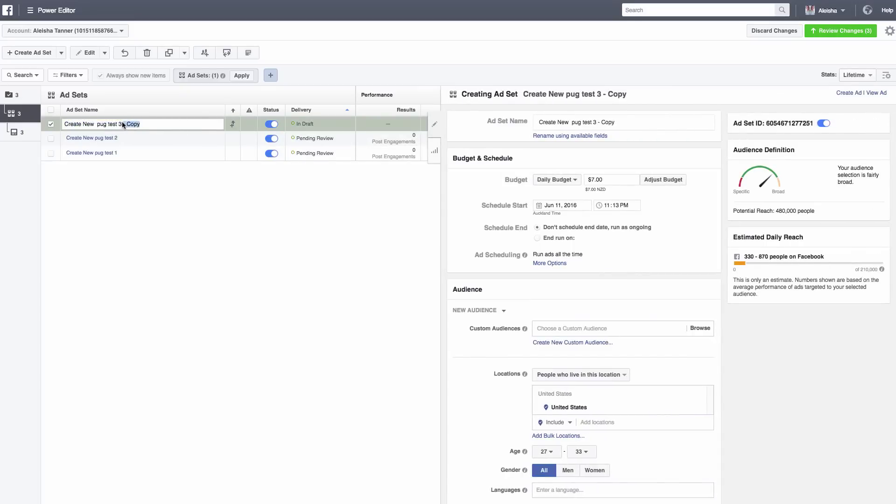
key(BackSpace)
key(Return)
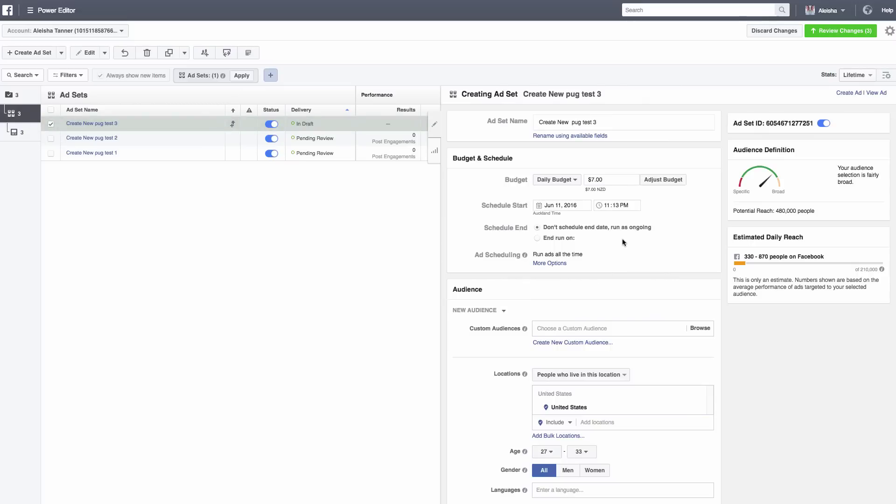
- Replace the Pug interest in the ad set's detailed targeting with "I Love My Pug"
scroll(610, 251, down, 3)
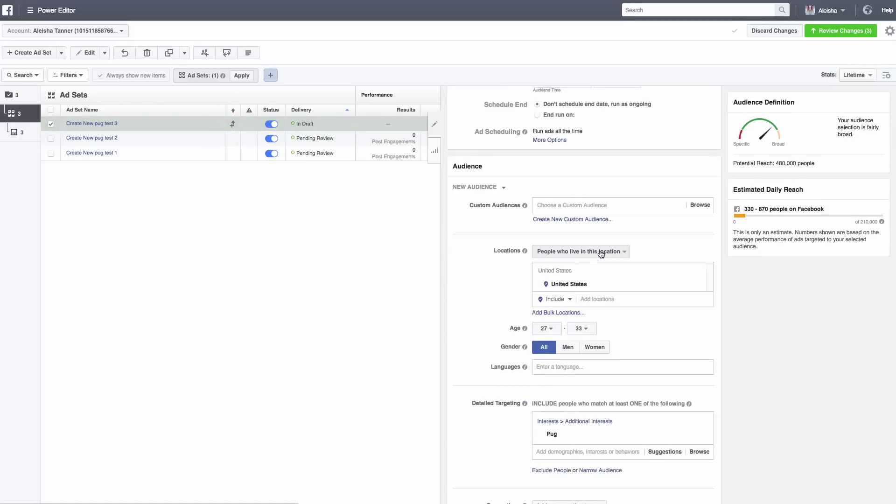
mouse_move(601, 410)
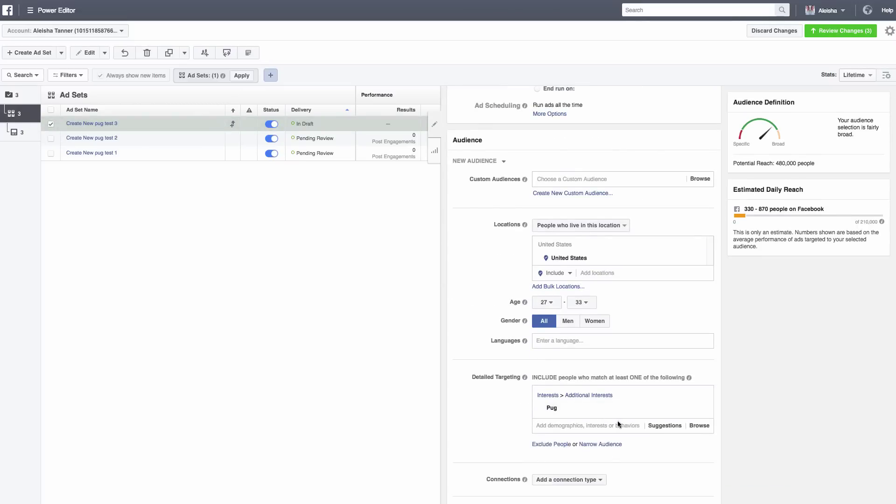
click(609, 427)
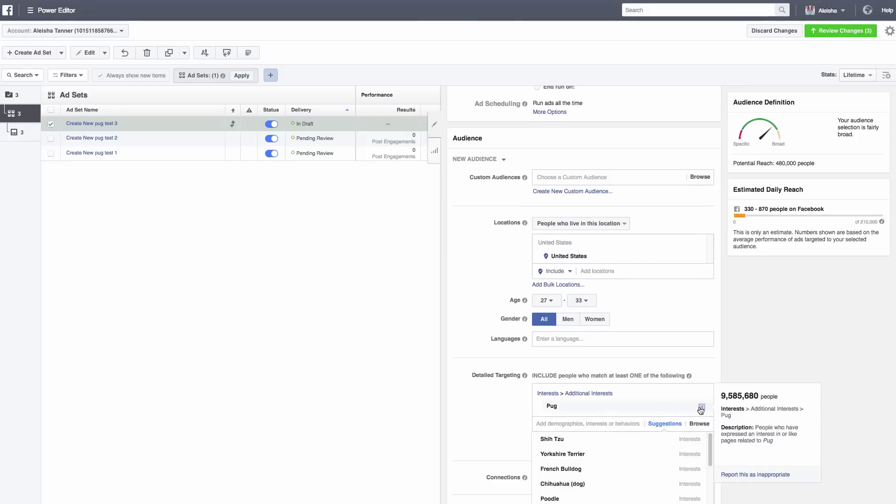
click(702, 408)
text(pug)
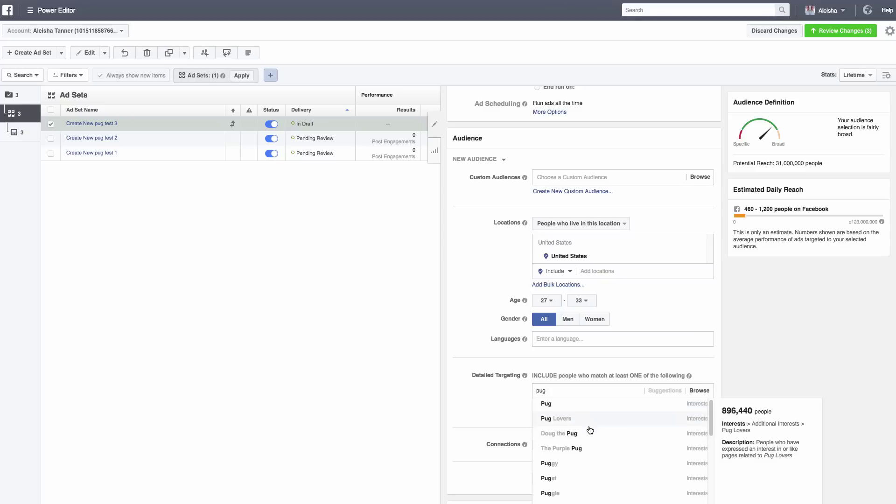
key(Return)
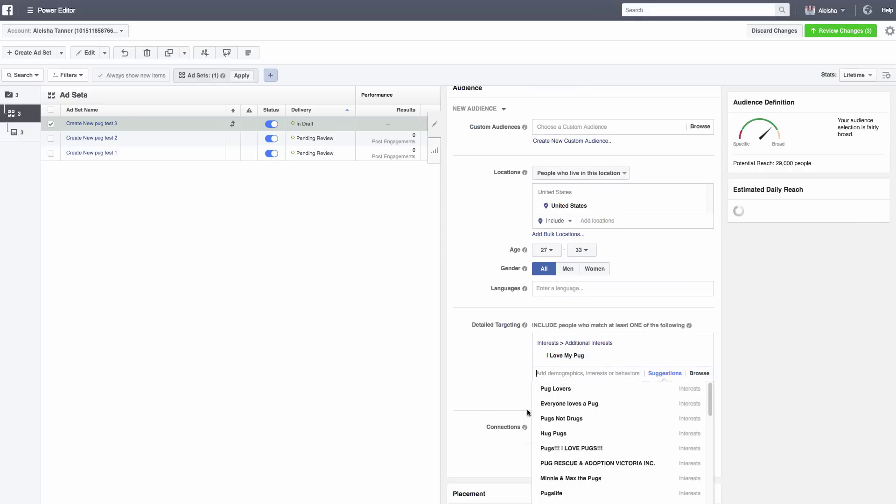
- Add the suggested interests Hug Pugs, Everyone loves a Pug and Pugs Not Drugs to the detailed targeting
scroll(530, 412, down, 2)
scroll(572, 422, down, 3)
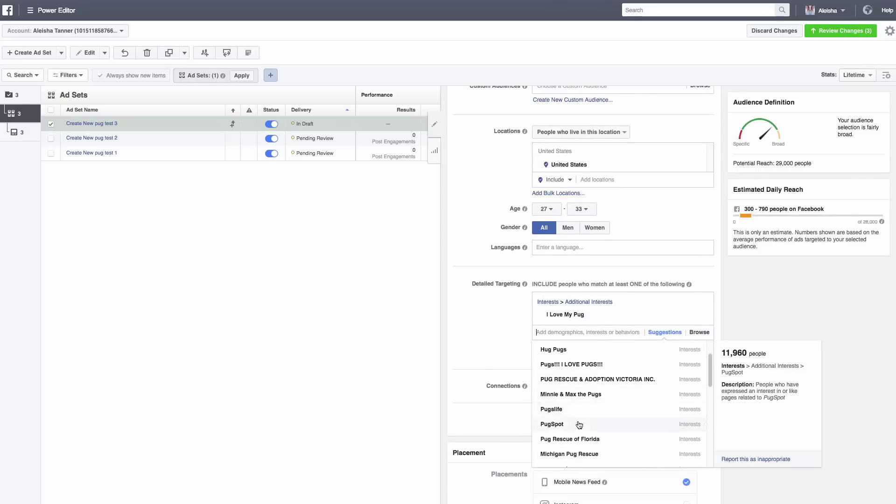
scroll(580, 414, down, 1)
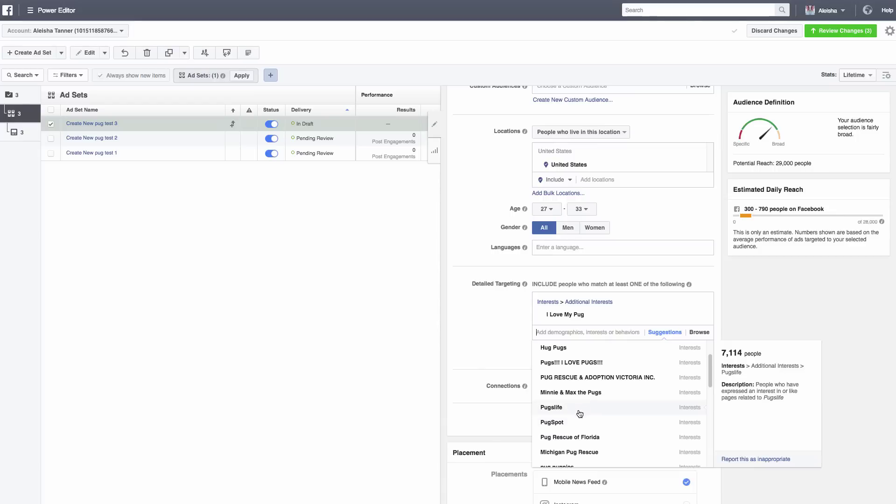
scroll(584, 397, up, 2)
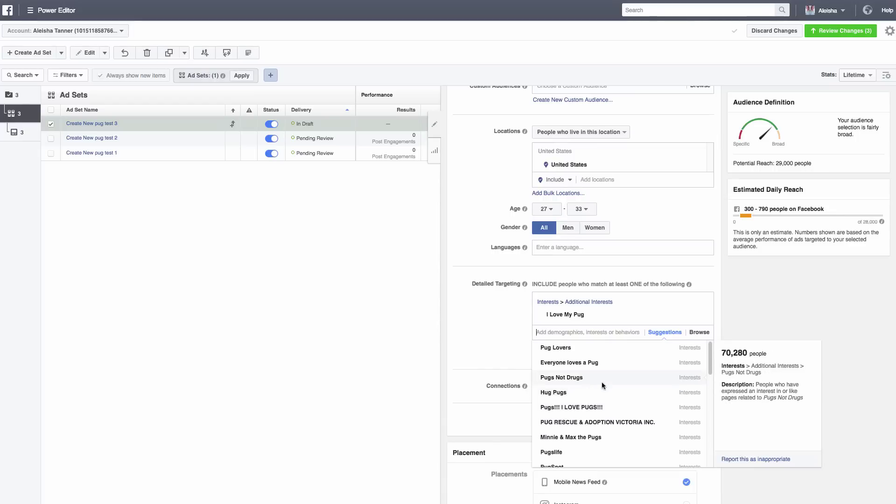
click(599, 395)
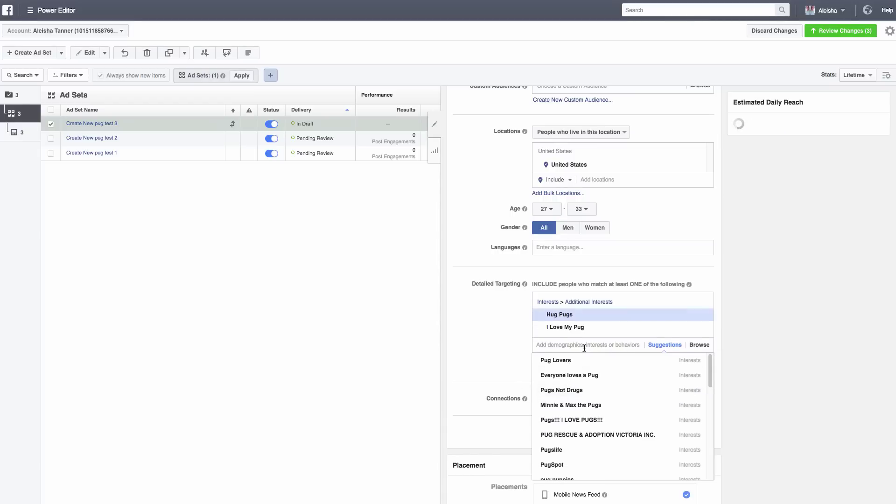
click(604, 376)
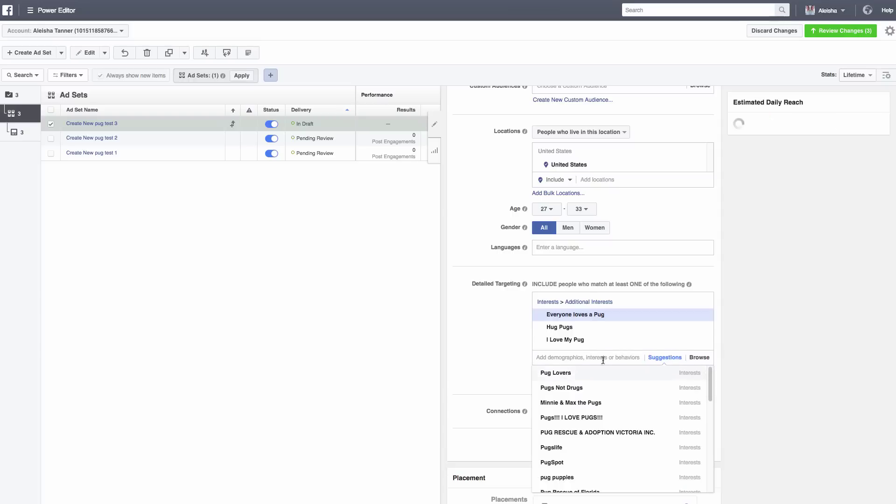
click(597, 386)
- Add the suggested interests PUG RESCUE & ADOPTION VICTORIA INC. and Pug Rescue of San Diego County to the detailed targeting
mouse_move(586, 400)
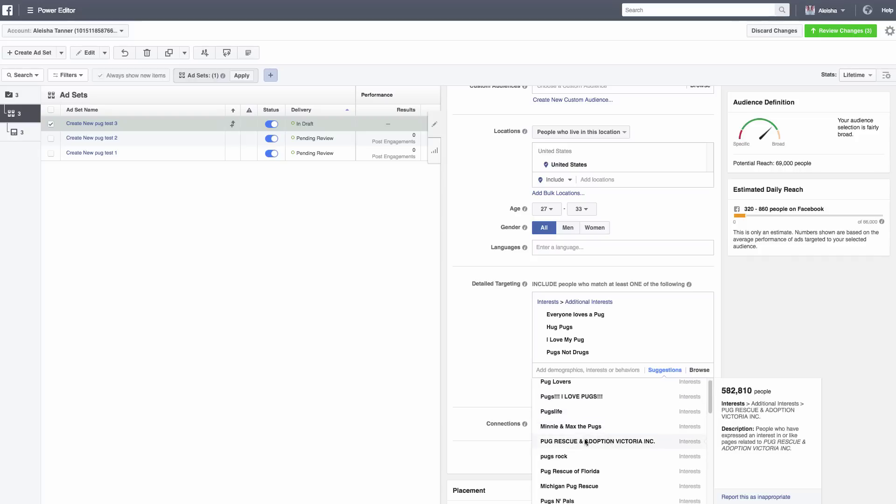
click(558, 443)
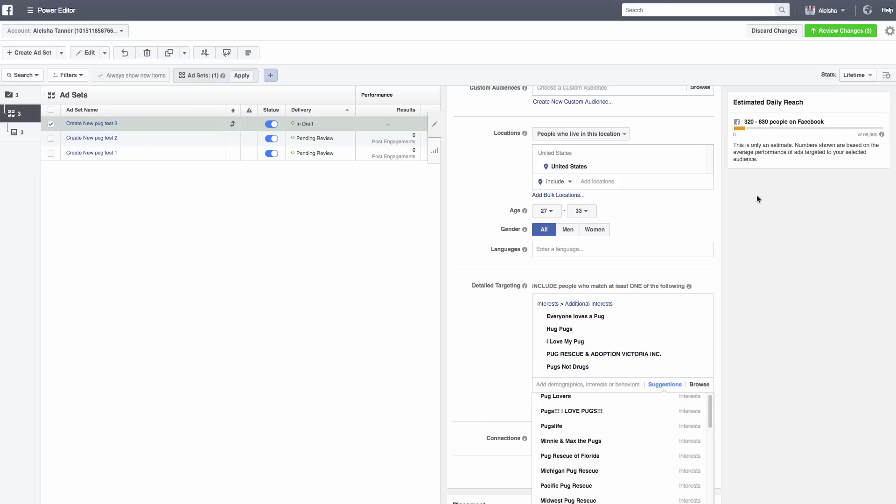
scroll(610, 335, down, 1)
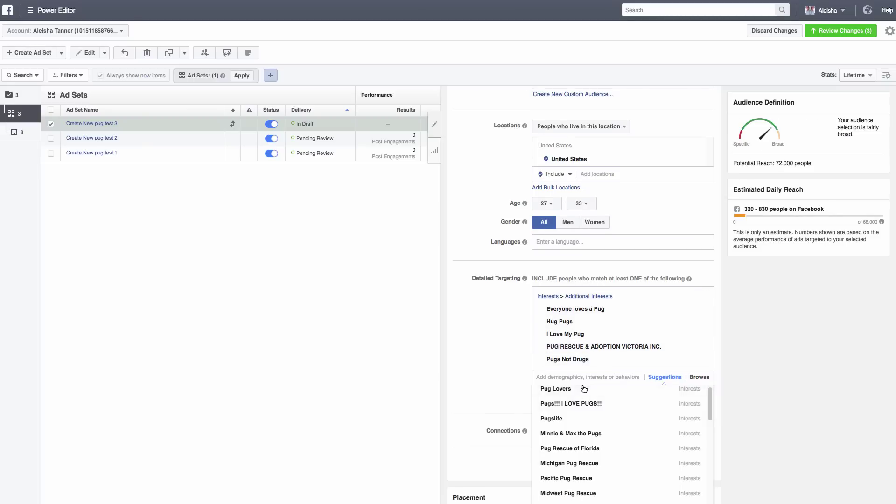
scroll(586, 441, down, 2)
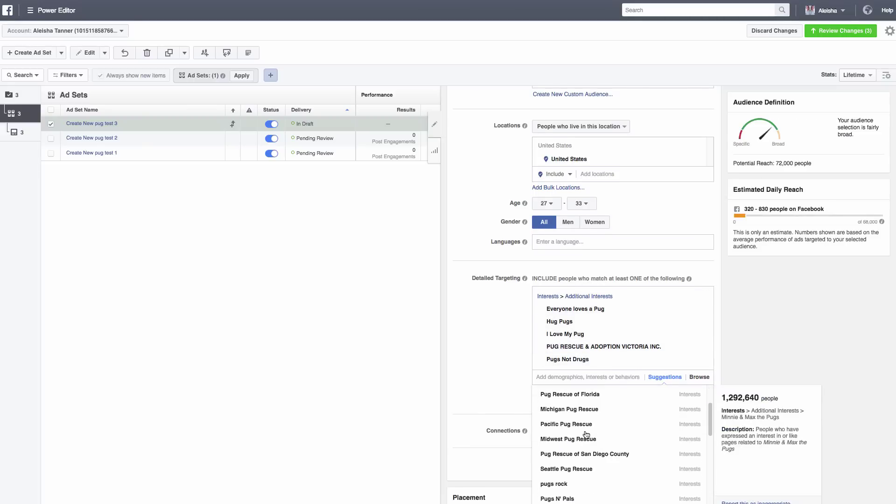
click(598, 456)
- Look through the remaining interest suggestions and add Pug and Pug Lovers to the detailed targeting
scroll(593, 451, down, 6)
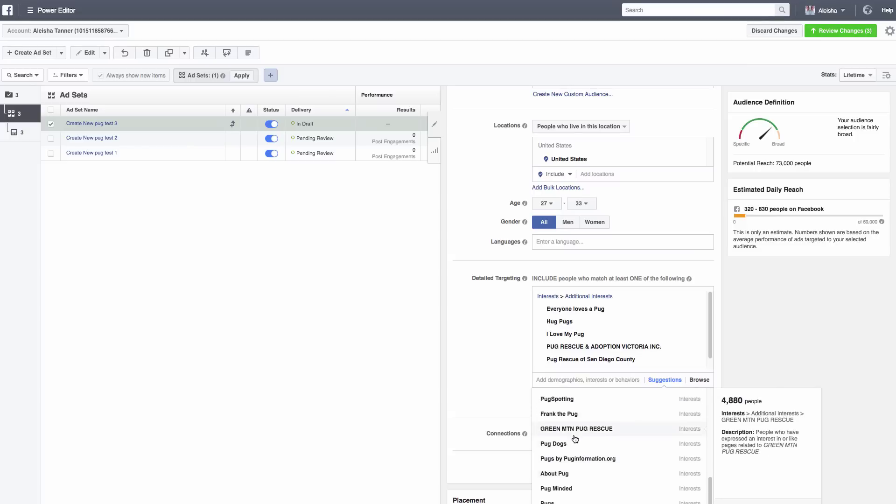
scroll(574, 439, down, 4)
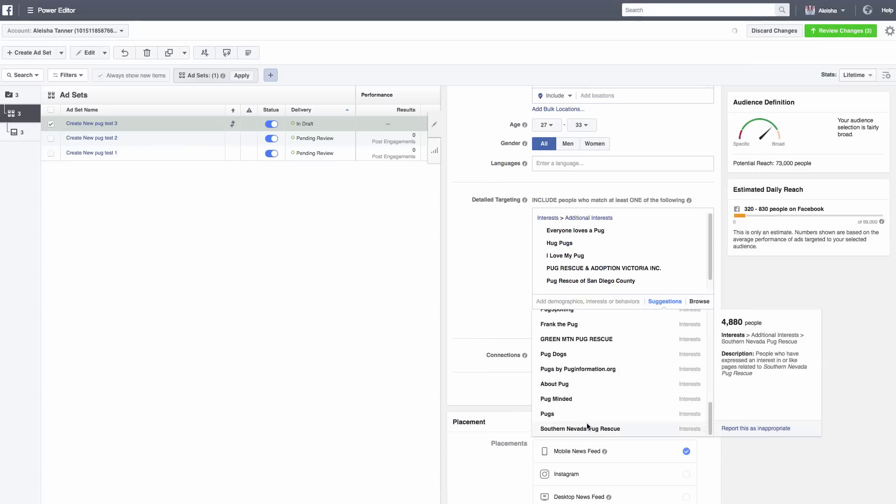
scroll(584, 425, up, 2)
scroll(584, 412, up, 5)
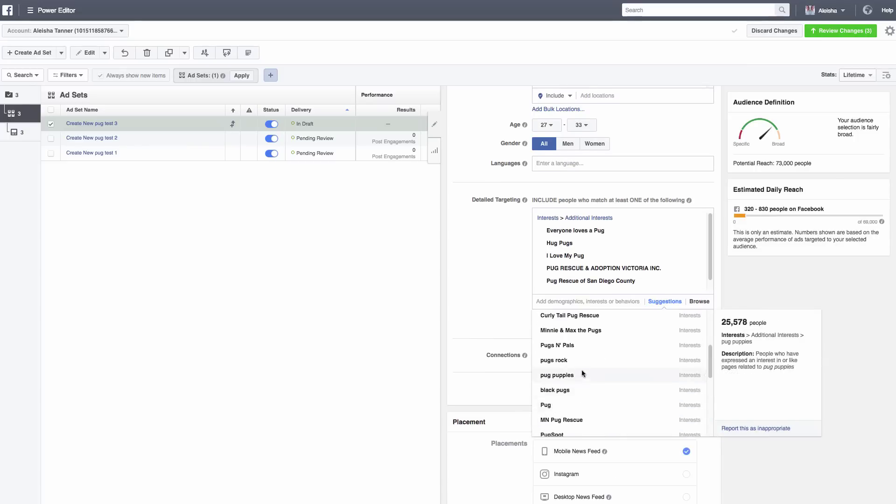
scroll(576, 364, up, 1)
scroll(576, 363, up, 5)
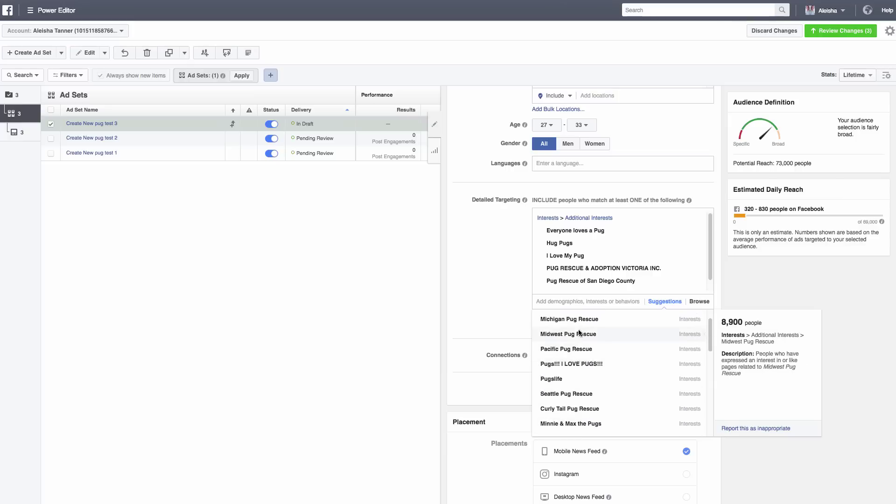
scroll(580, 336, up, 2)
scroll(581, 336, up, 3)
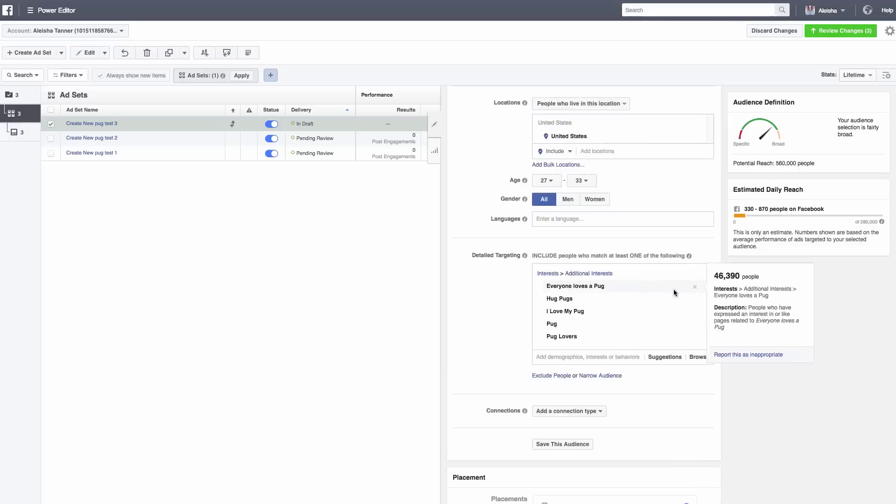
mouse_move(710, 277)
mouse_down()
mouse_move(708, 305)
mouse_move(708, 280)
mouse_up()
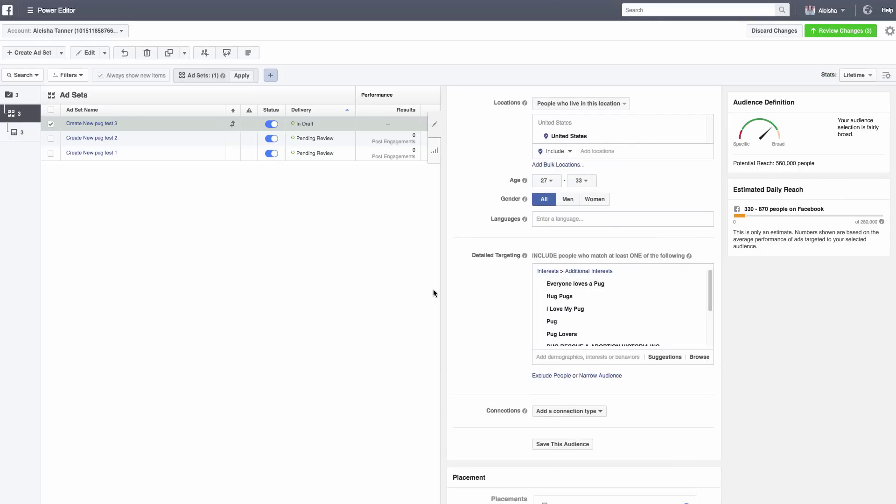
- Add a narrowing condition to the detailed targeting, open its category choices, and close them with the condition left empty
scroll(496, 301, down, 1)
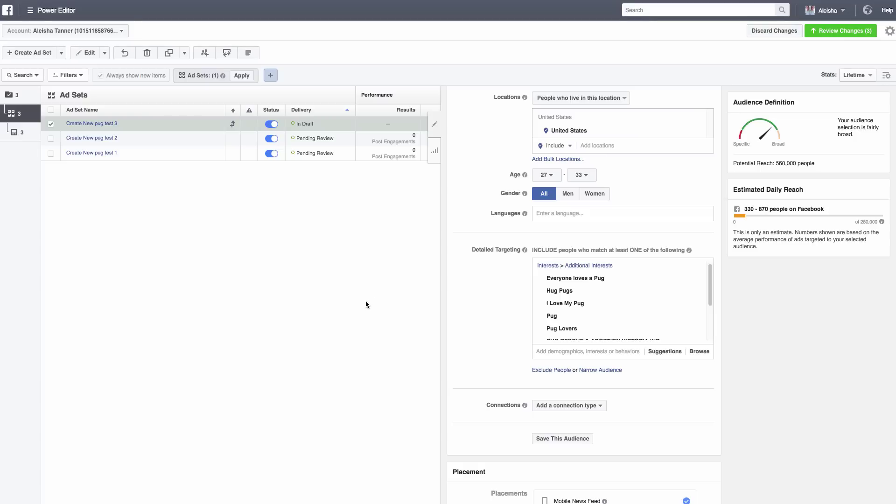
scroll(479, 299, down, 1)
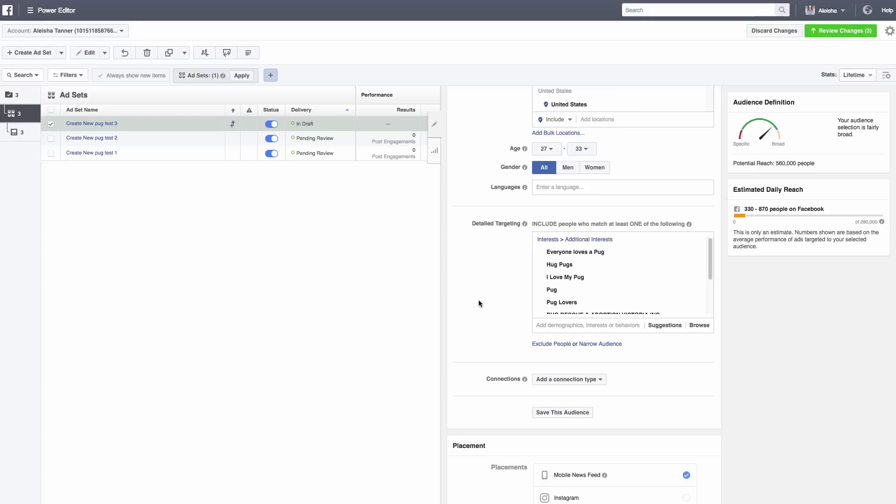
scroll(468, 298, down, 1)
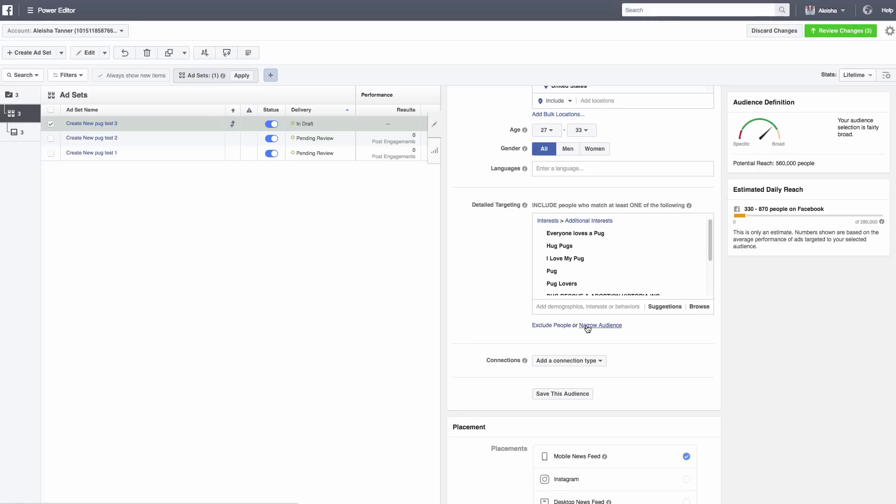
click(592, 325)
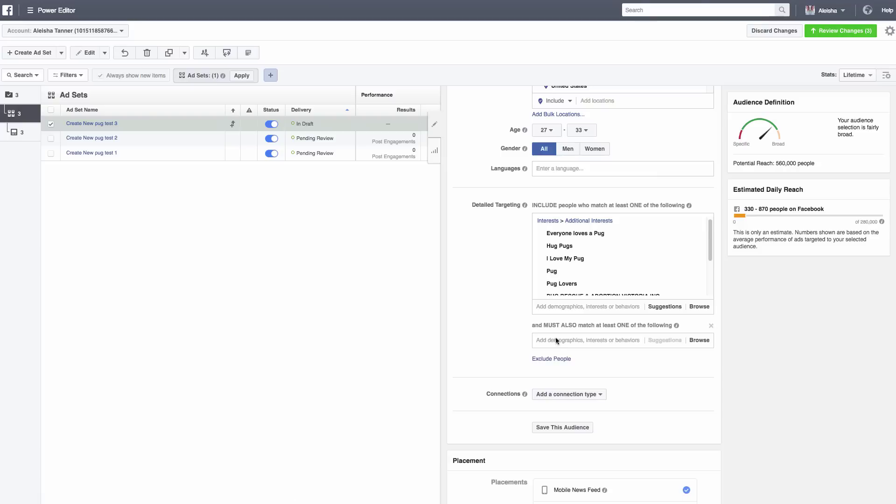
mouse_move(549, 280)
click(563, 342)
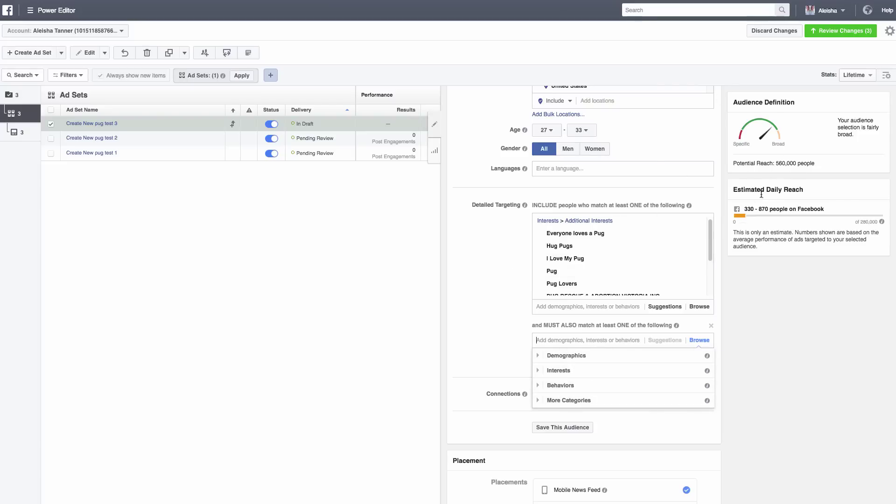
click(502, 261)
- Set the minimum age of the "Create New pug test 3" audience to 26 and look over its targeting
scroll(502, 262, down, 3)
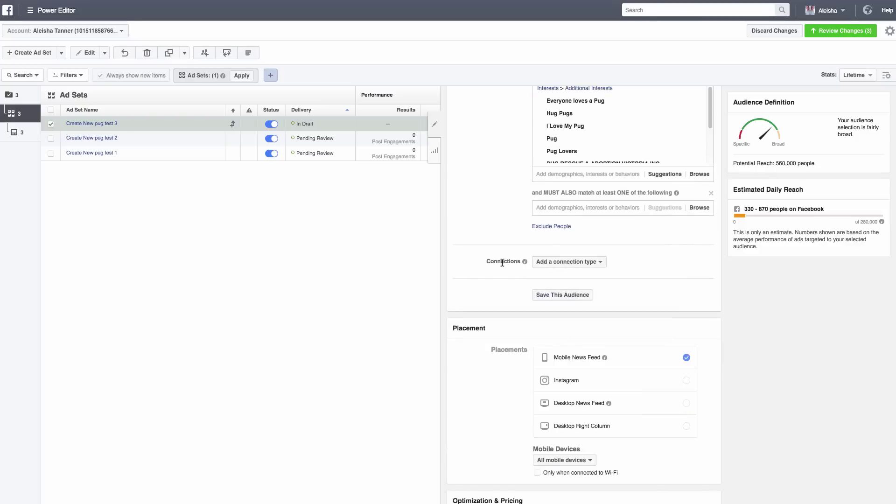
scroll(502, 262, up, 10)
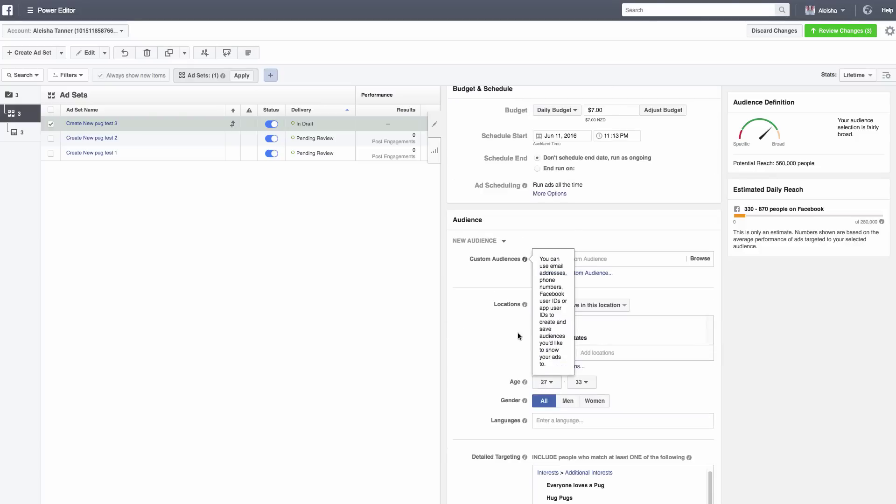
click(546, 382)
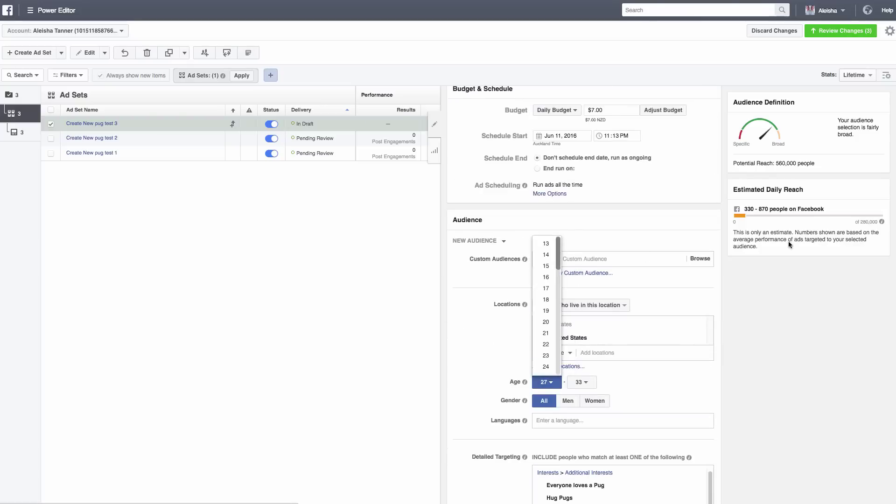
scroll(546, 323, down, 1)
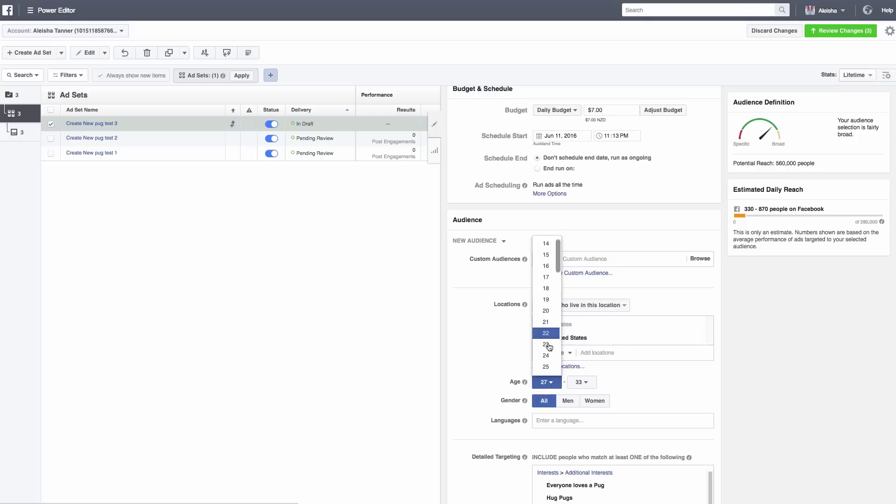
scroll(547, 351, down, 1)
click(546, 367)
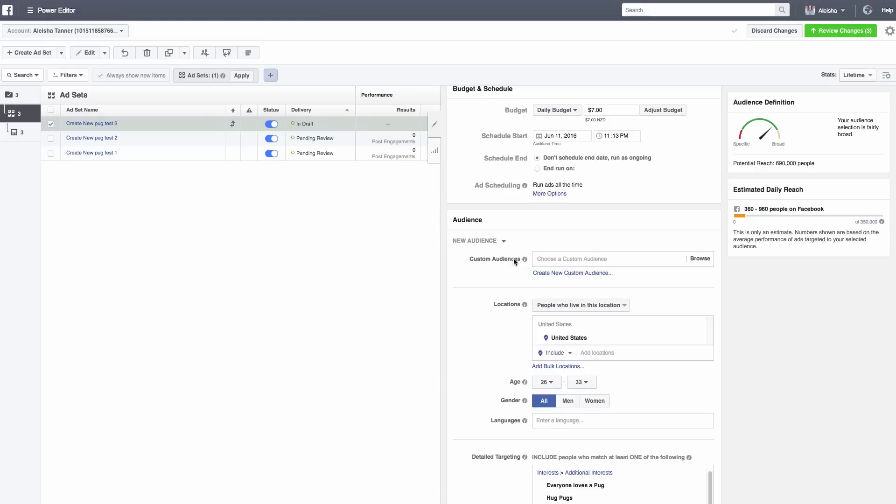
scroll(514, 268, down, 3)
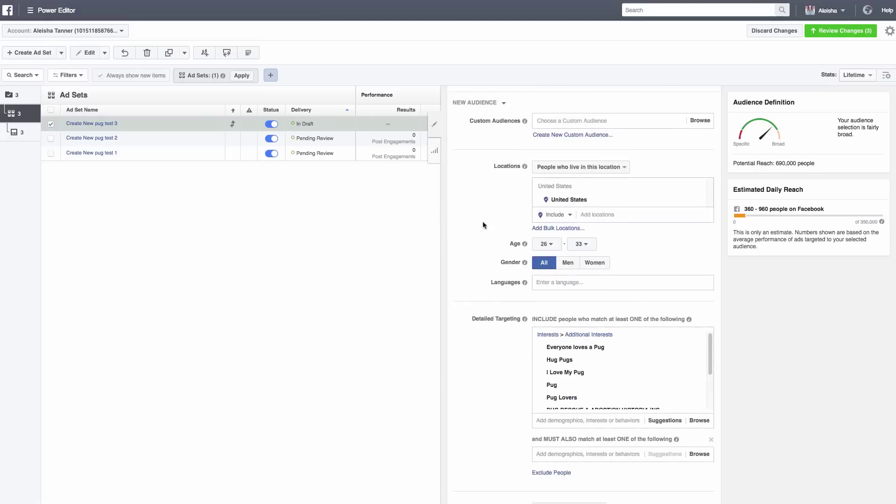
scroll(653, 168, down, 3)
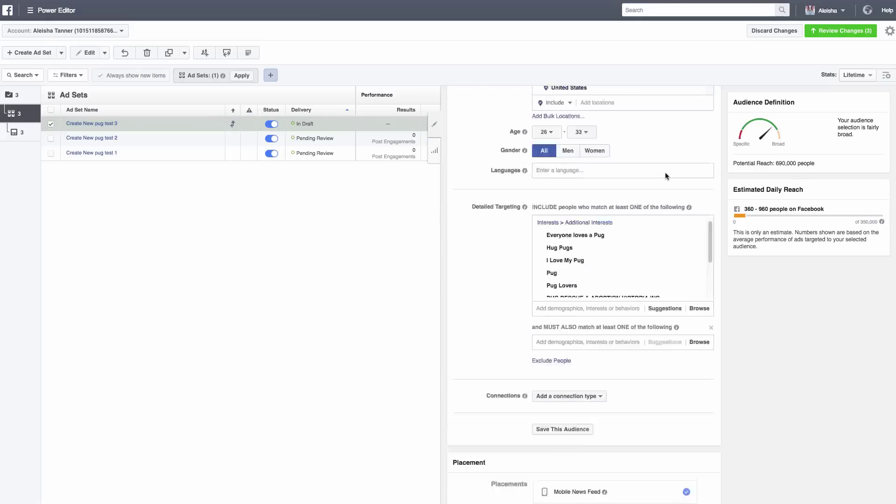
- Check the draft ad's preview and publish the new pug test 3 campaign with its ad set and ad
scroll(667, 172, up, 6)
click(17, 134)
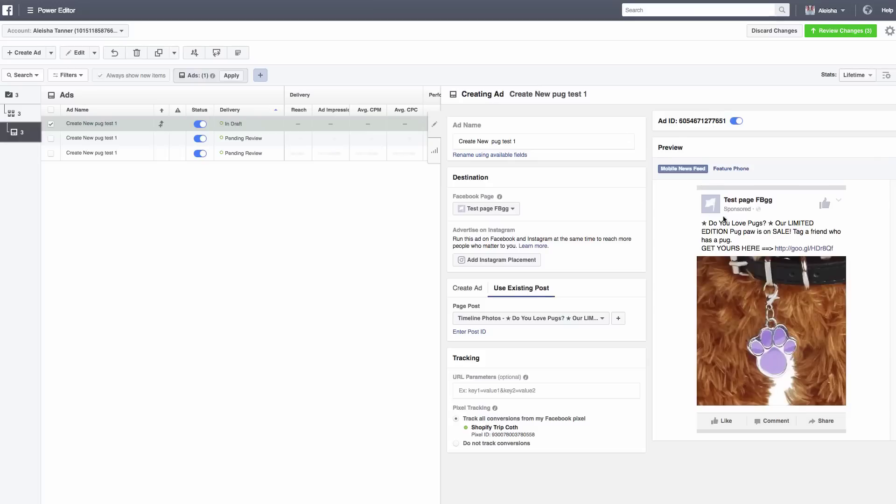
click(843, 31)
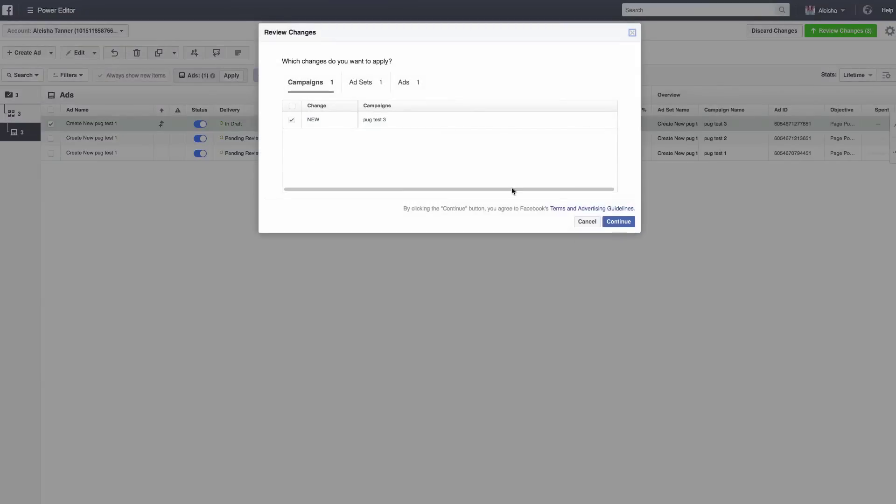
click(619, 221)
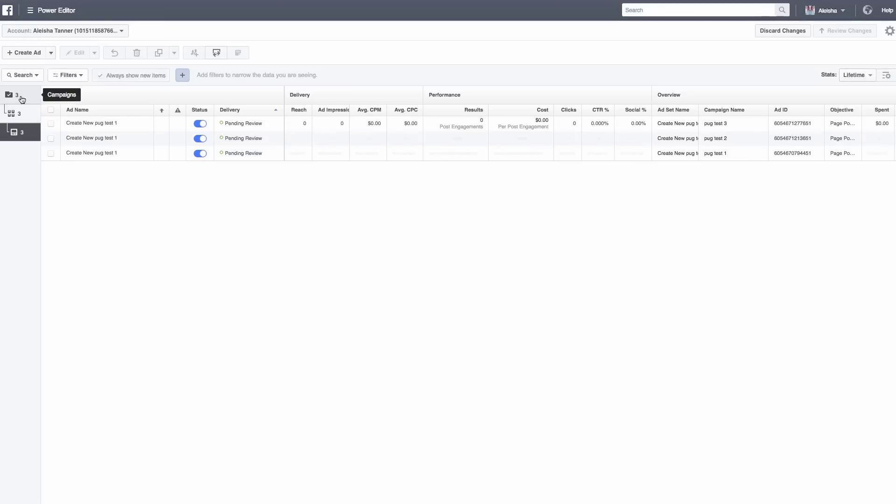
- Delete the campaigns pug test 1 and pug test 2 and apply the deletions
click(21, 99)
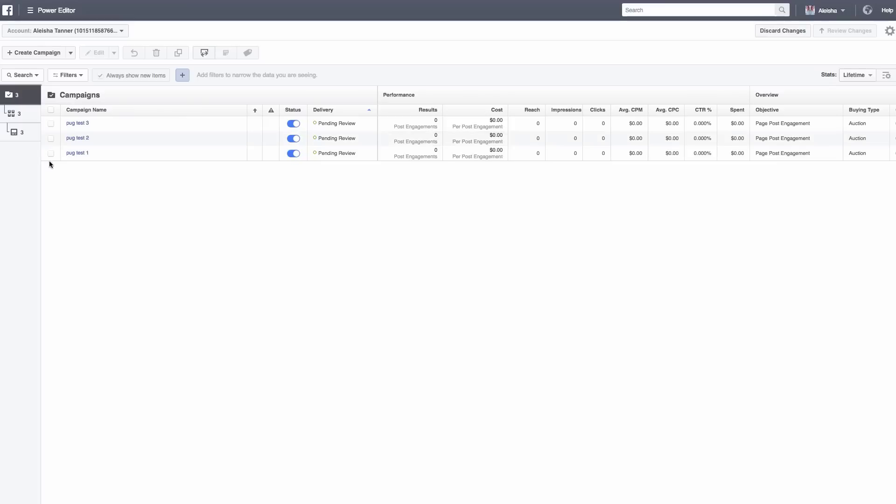
click(51, 139)
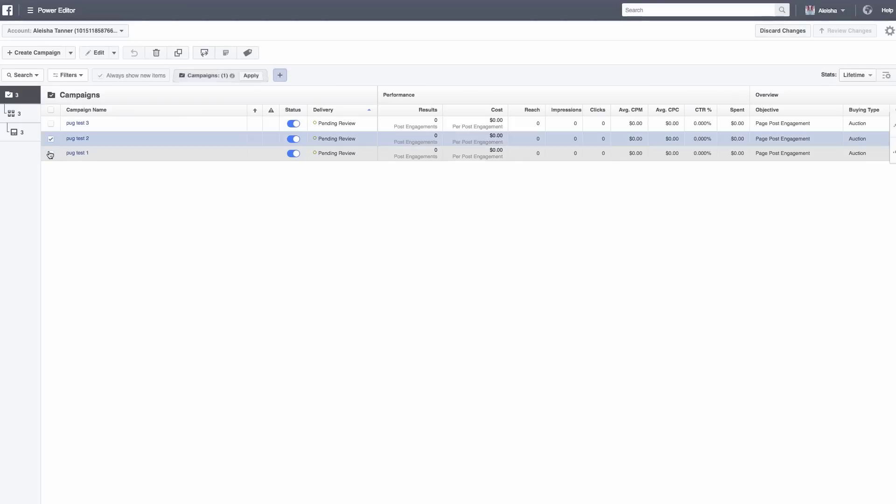
click(50, 153)
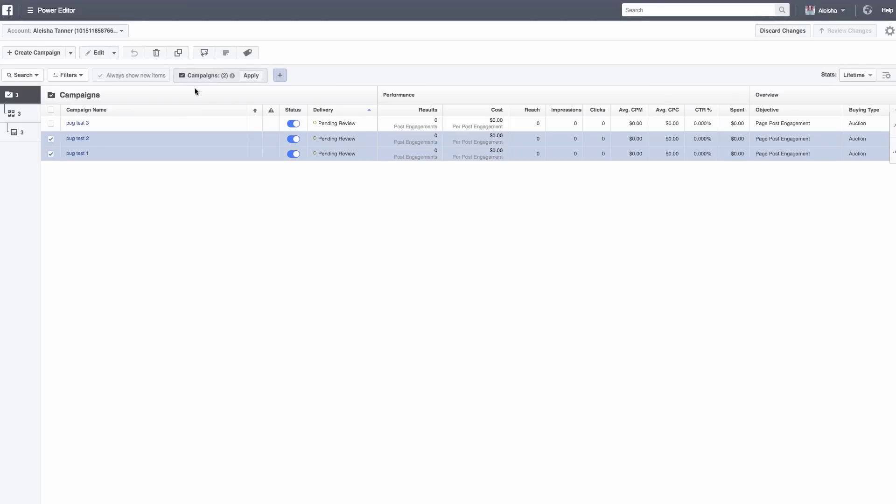
click(157, 53)
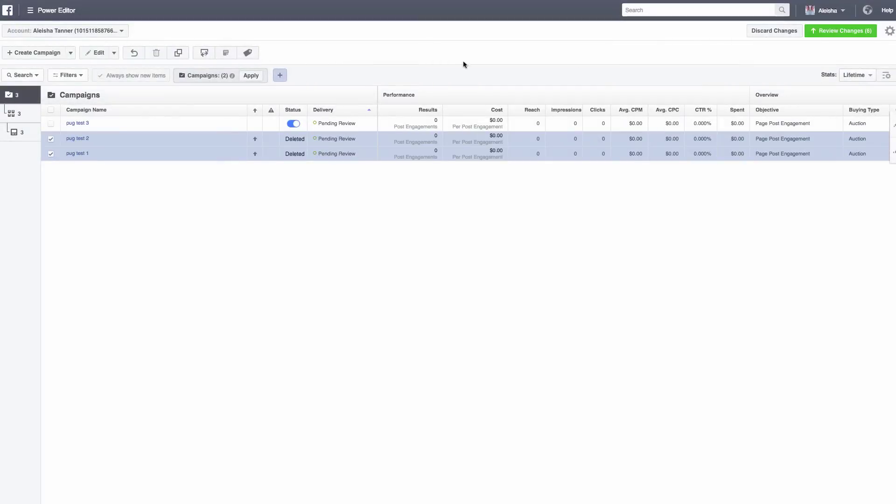
click(839, 32)
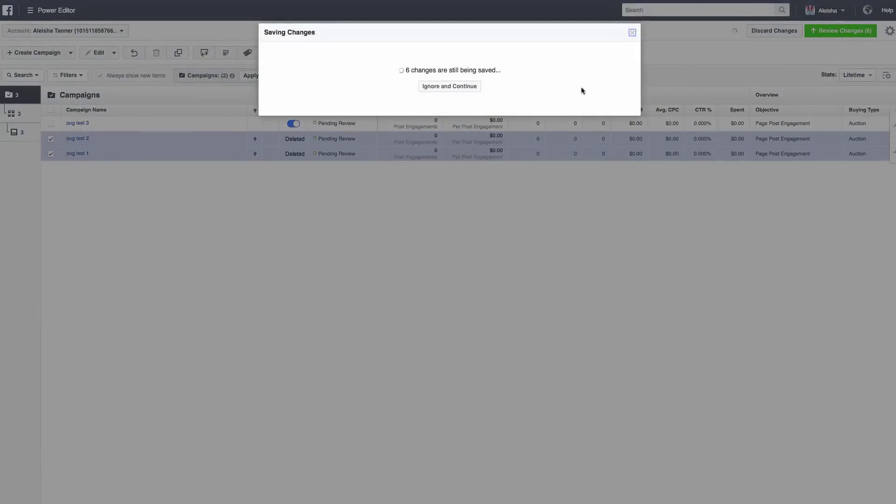
click(619, 223)
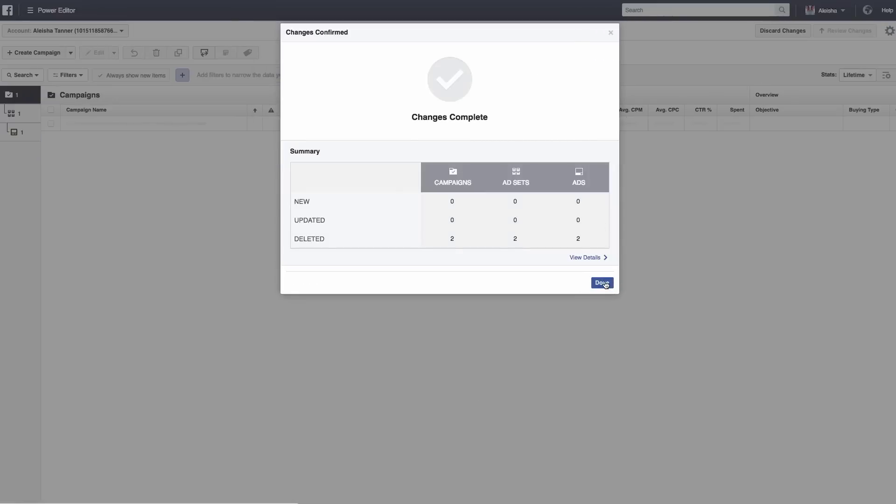
click(602, 283)
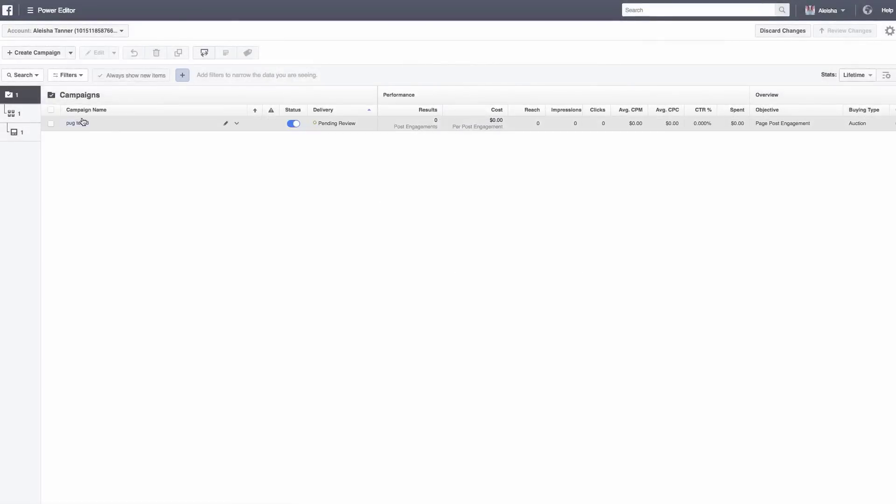
- Rename the pug test 3 campaign as "Main pug campain"
click(224, 125)
key(End)
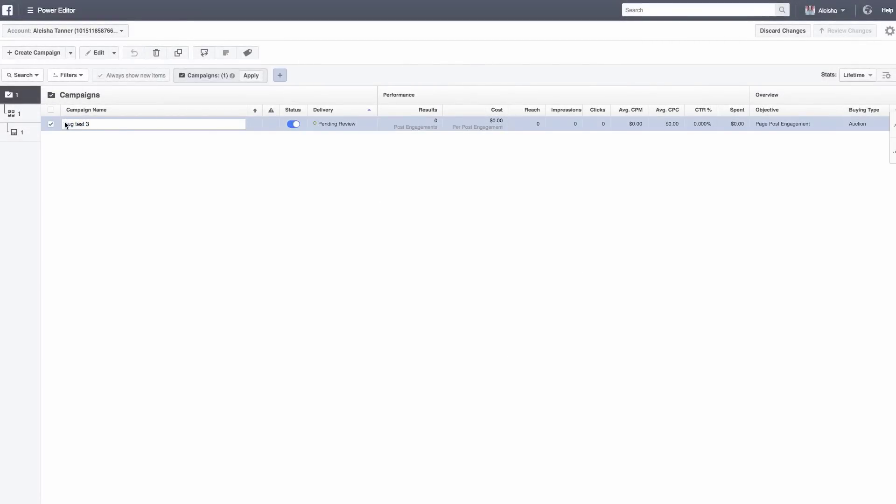
click(65, 126)
text(Main)
drag(103, 124, 94, 125)
text(campaign)
click(60, 157)
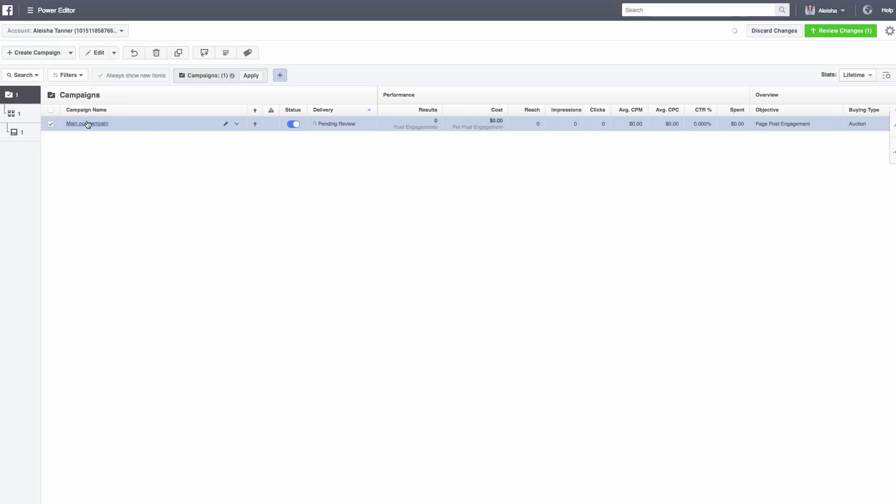
- Mark the ad set "Create New pug test 3" in the main pug campaign for deletion
click(23, 115)
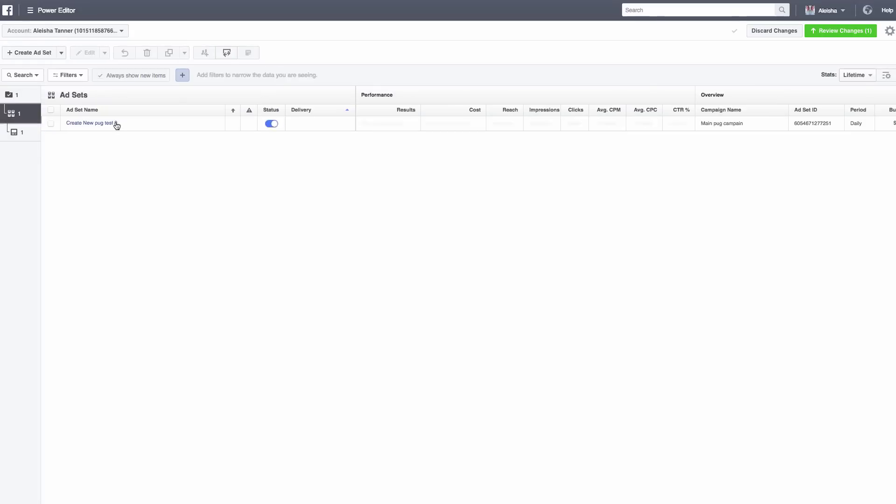
click(50, 123)
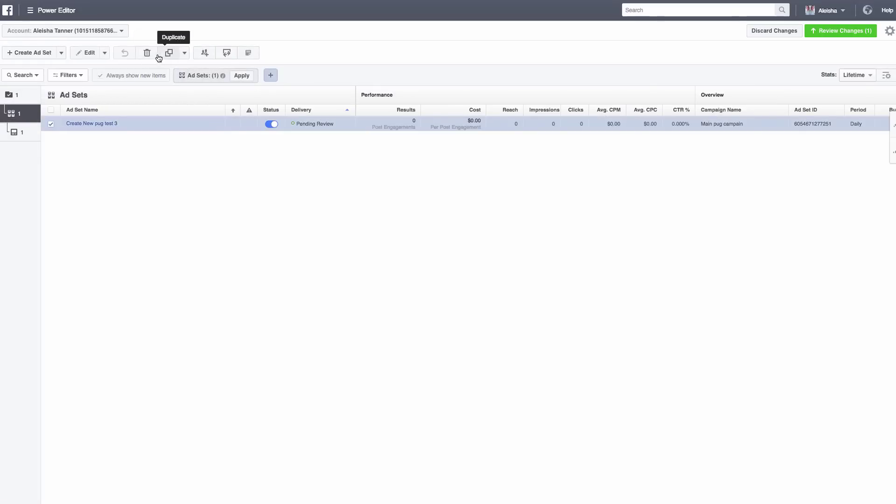
click(147, 53)
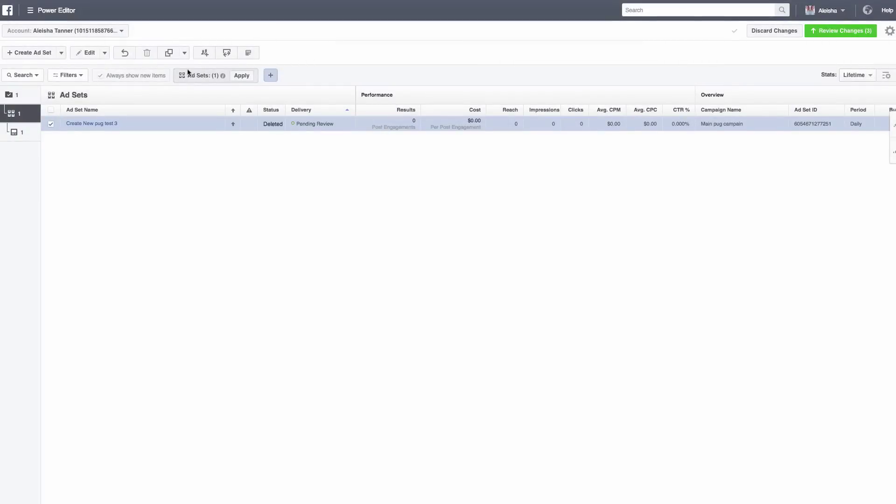
- Duplicate the ad set "Create New pug test 3" within the same campaign and set the copy's daily budget to $9
click(165, 54)
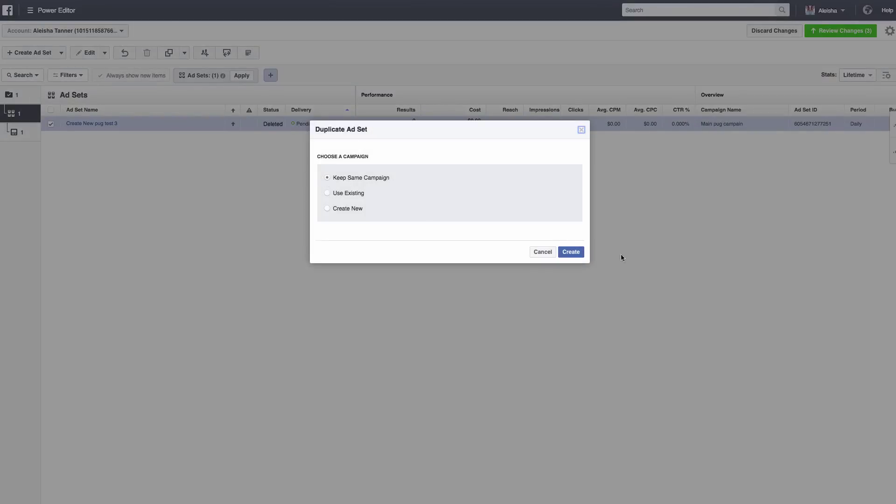
click(571, 252)
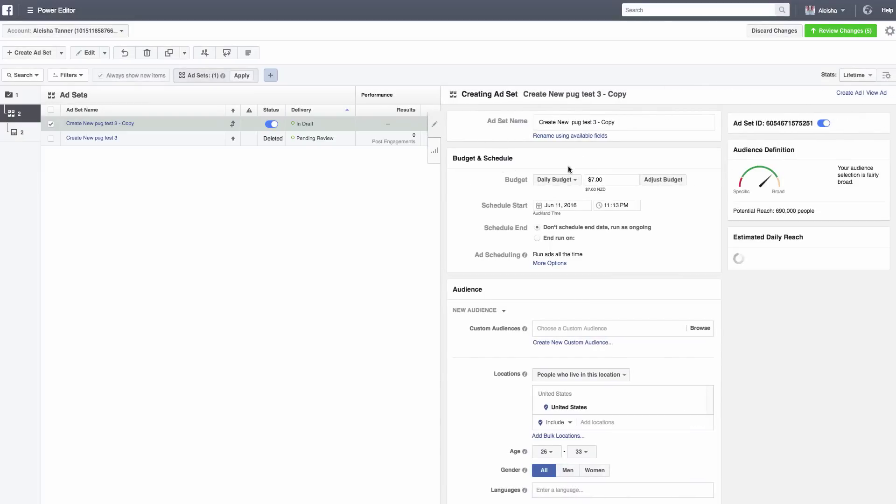
click(595, 184)
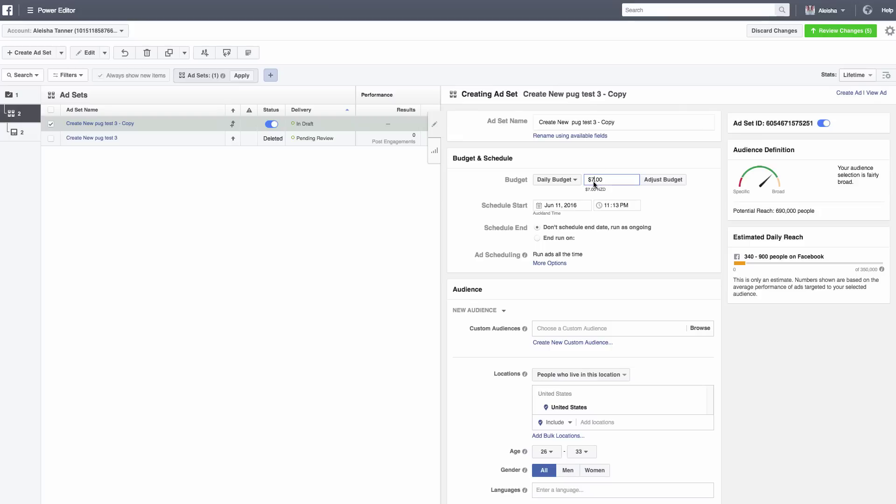
key(BackSpace)
text(9)
scroll(590, 252, down, 6)
scroll(580, 286, down, 1)
scroll(579, 261, up, 6)
- Rename the copied ad set as "pug prive increase to $9" and look over its targeting
drag(616, 125, 533, 122)
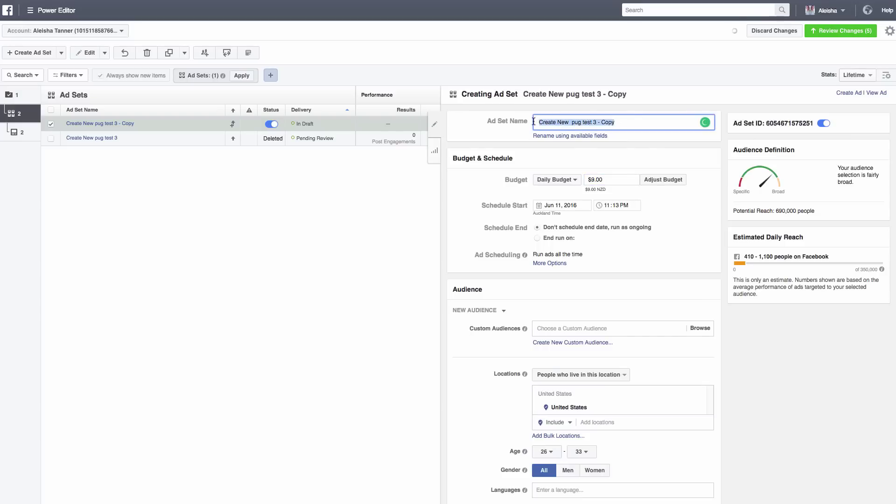
key(BackSpace)
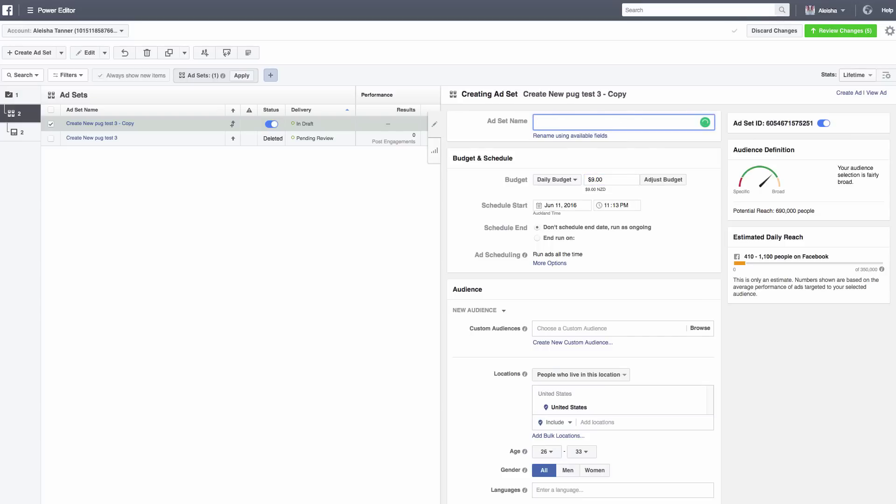
text(pug prive increase to $98)
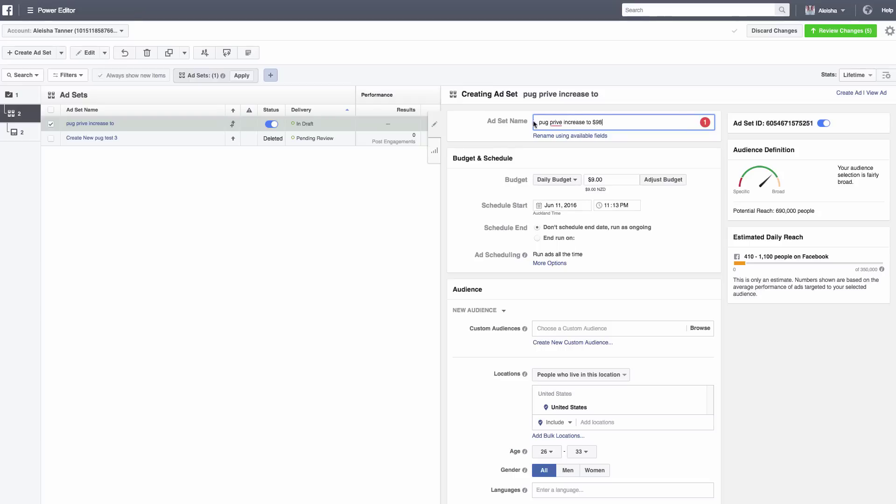
click(587, 122)
scroll(613, 124, down, 12)
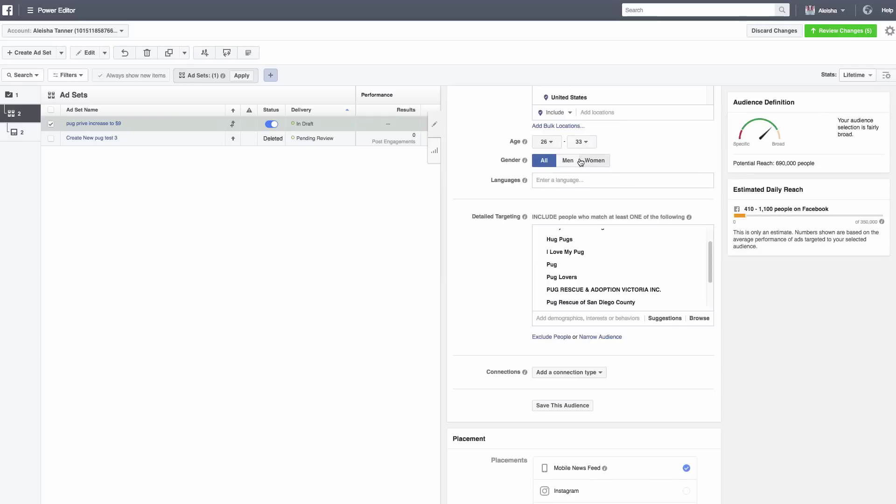
scroll(579, 163, up, 12)
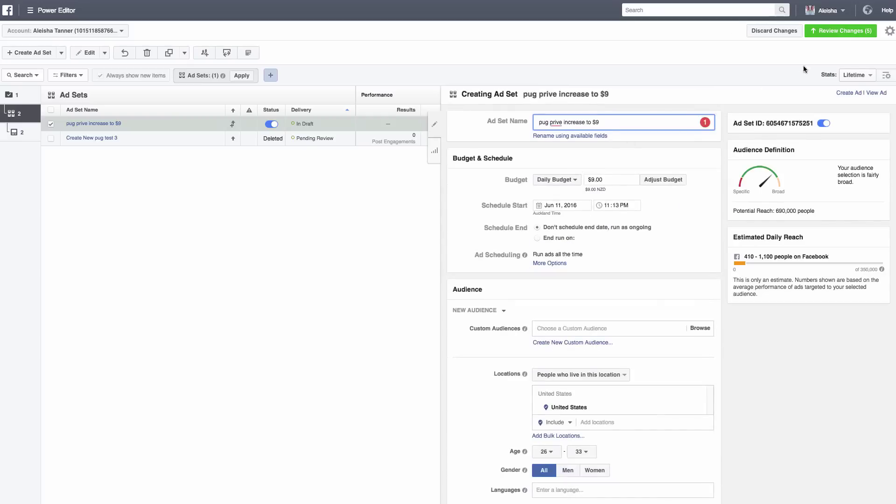
- Publish the campaign rename, the new $9 ad set and the deletion of the old ad set
click(841, 31)
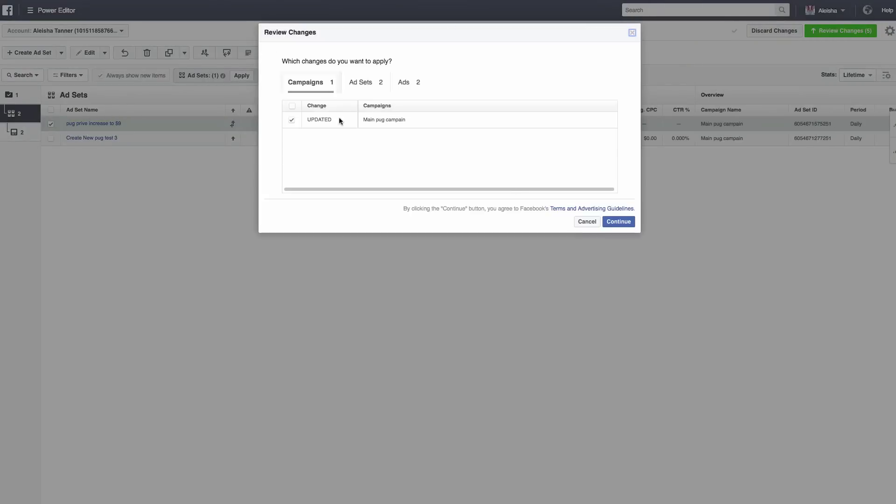
click(618, 222)
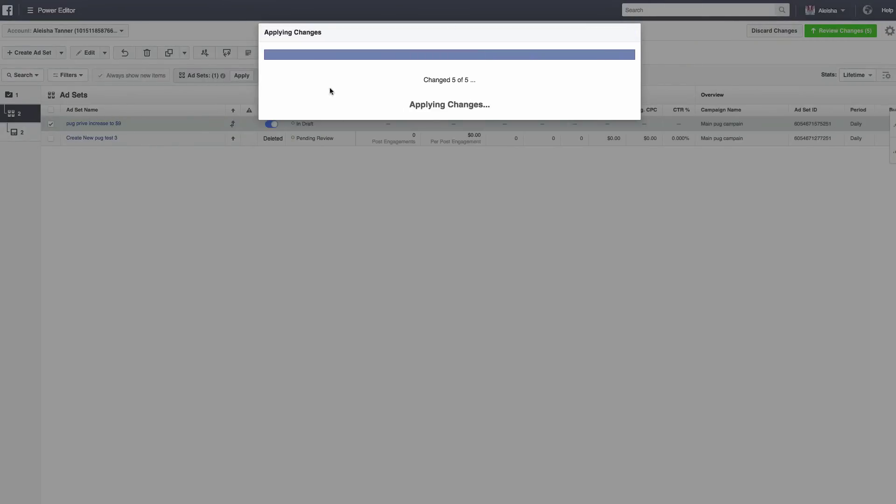
click(594, 283)
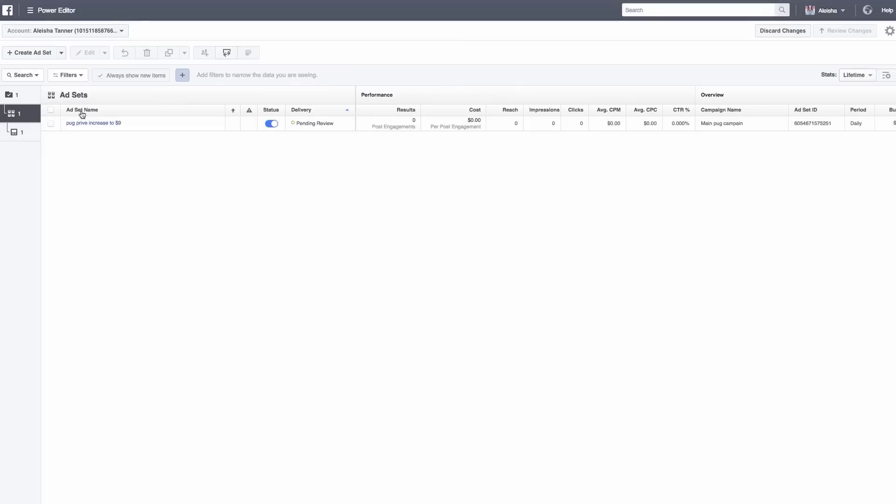
- Duplicate the ad set "pug prive increase to $9" within the same campaign and set the copy's daily budget to $7
click(51, 124)
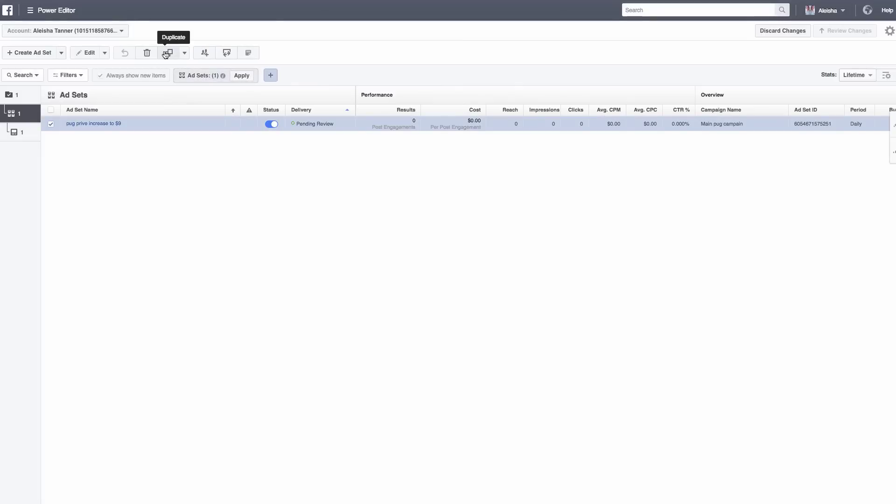
click(166, 54)
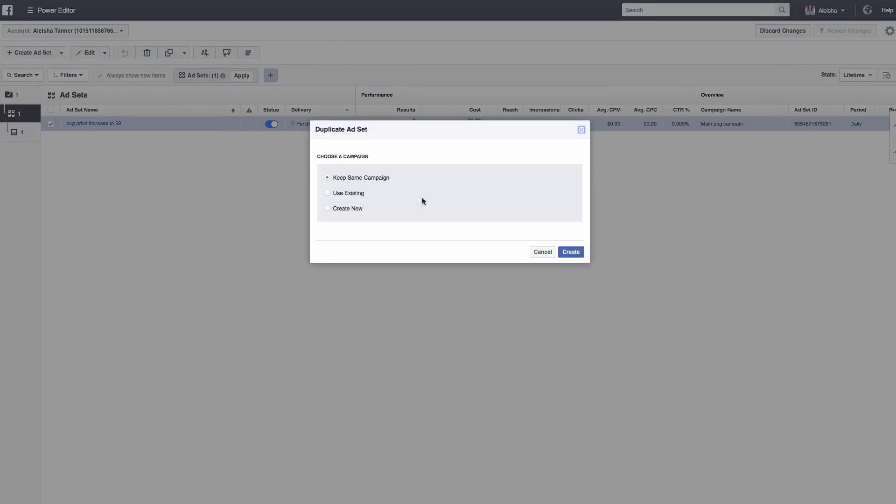
click(577, 253)
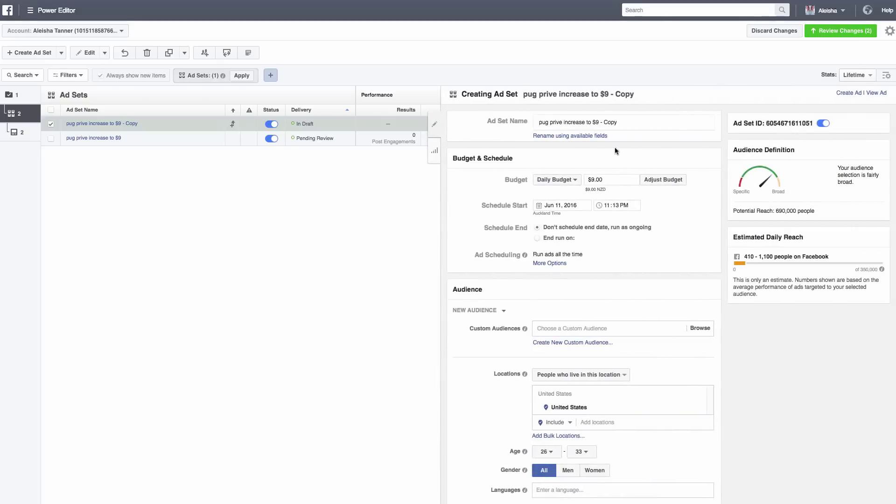
drag(613, 180, 593, 181)
text(5)
key(BackSpace)
text(7)
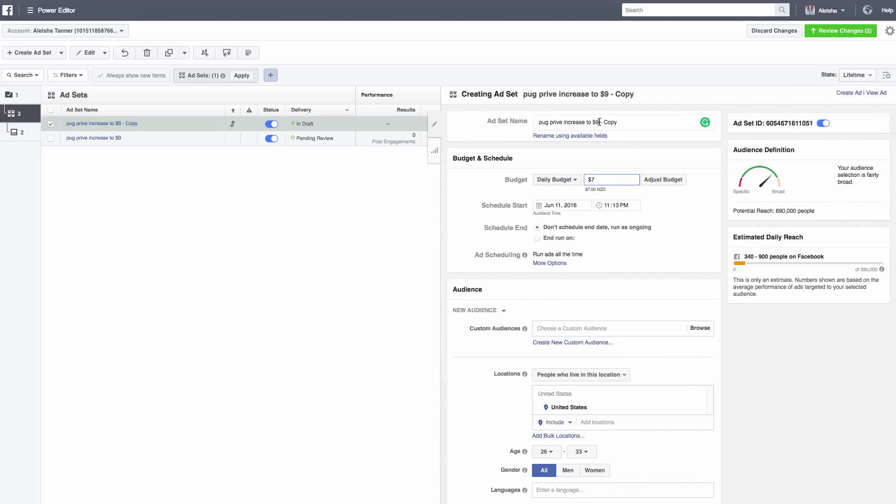
- Rename the copied ad set as "Main buffer add" and publish it with its ad
drag(616, 122, 528, 123)
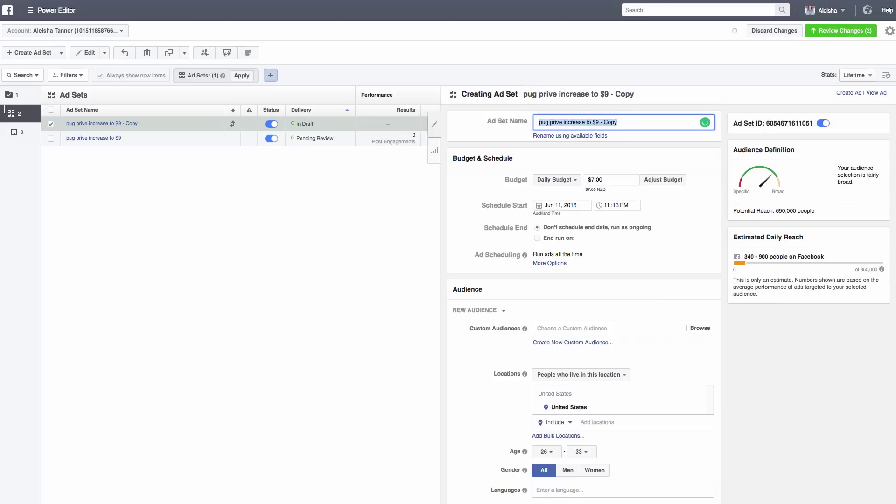
text(Main buffer add)
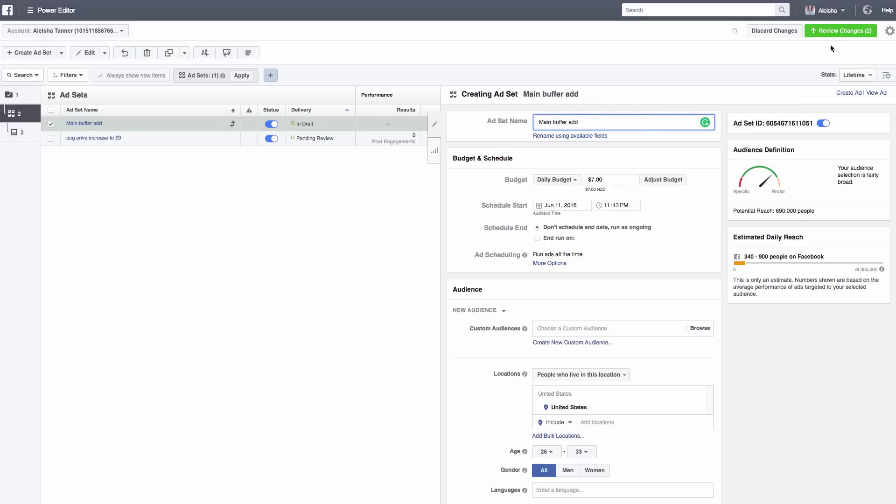
click(841, 30)
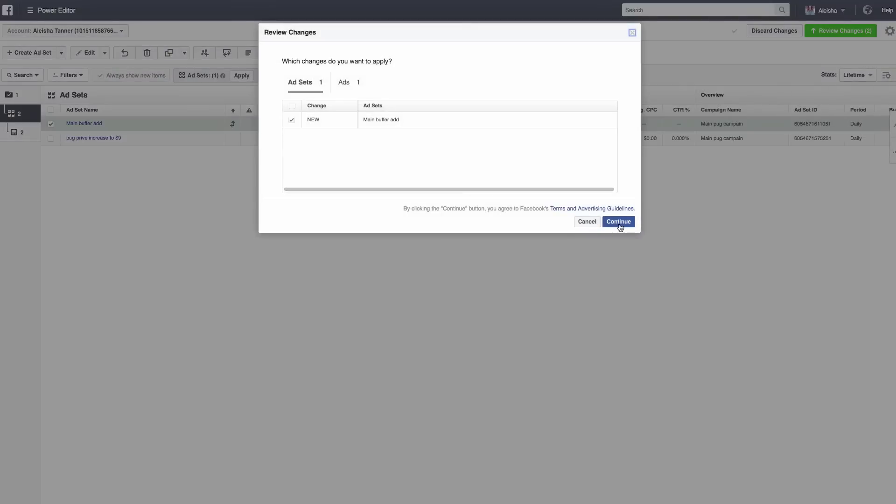
click(619, 222)
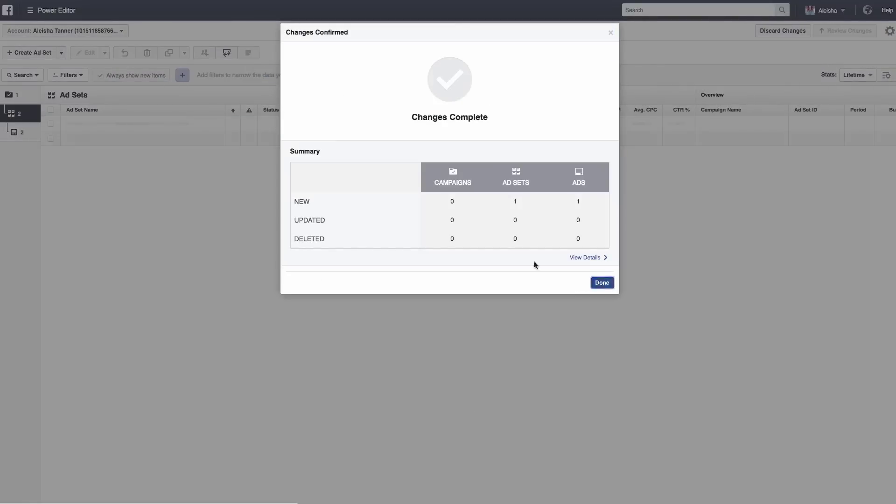
click(602, 282)
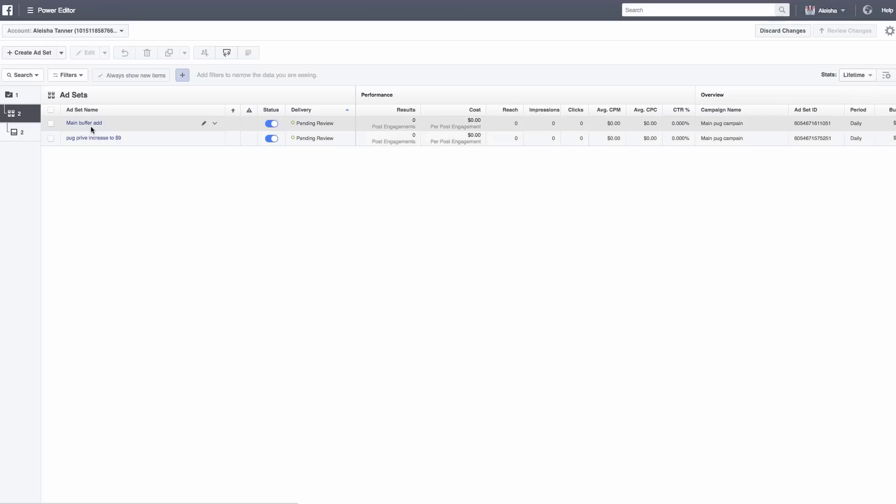
- Duplicate the ad set "Main buffer add" within the same campaign
click(51, 124)
click(169, 52)
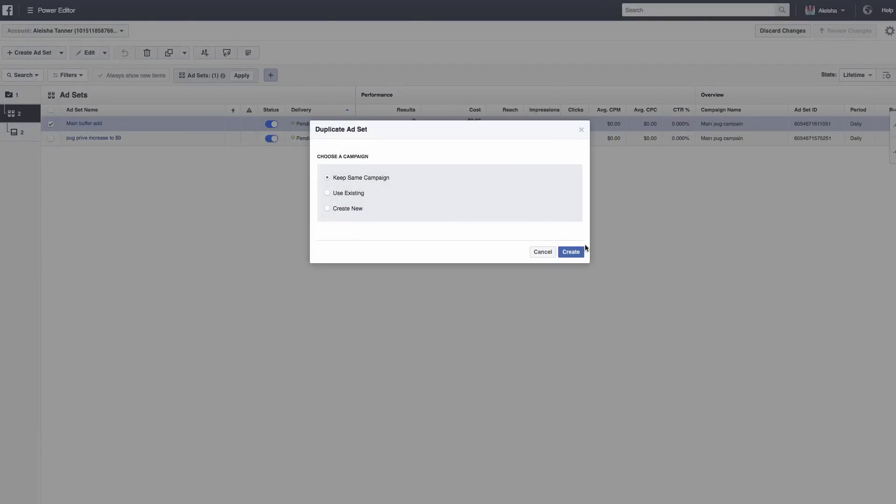
click(571, 252)
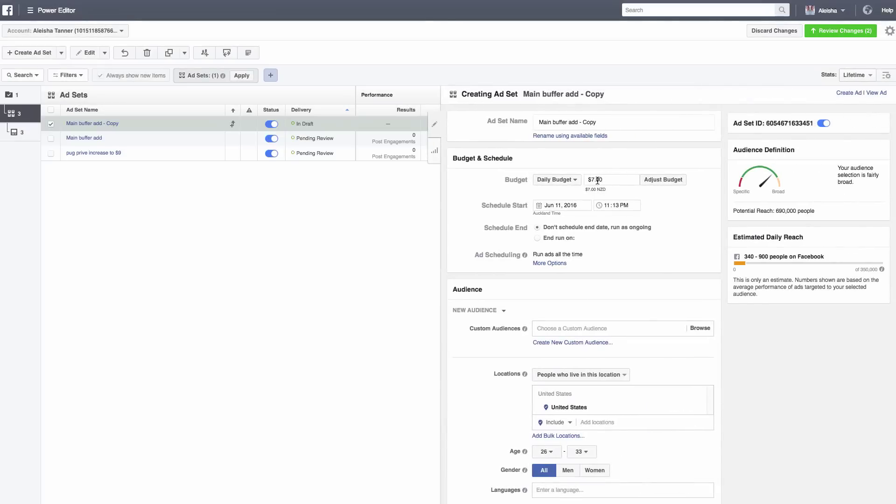
- Set the age range of the copied "Main buffer add" ad set to 21–26
scroll(571, 224, down, 10)
scroll(569, 225, up, 2)
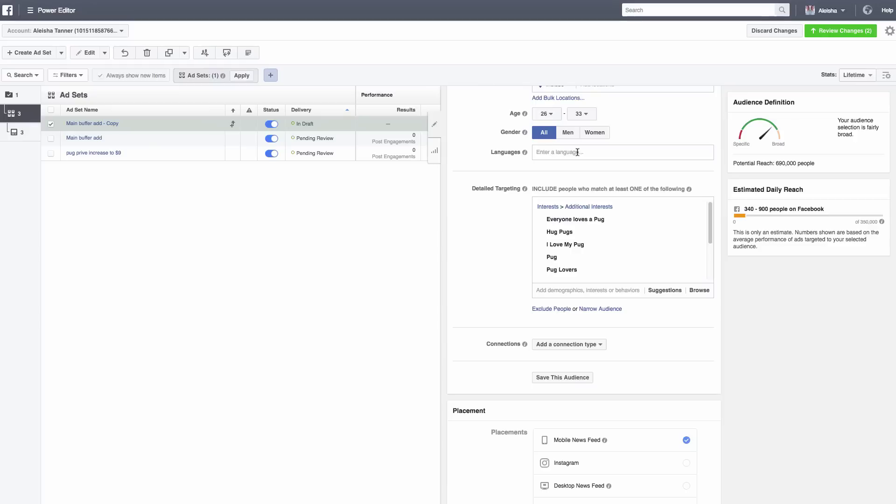
click(550, 113)
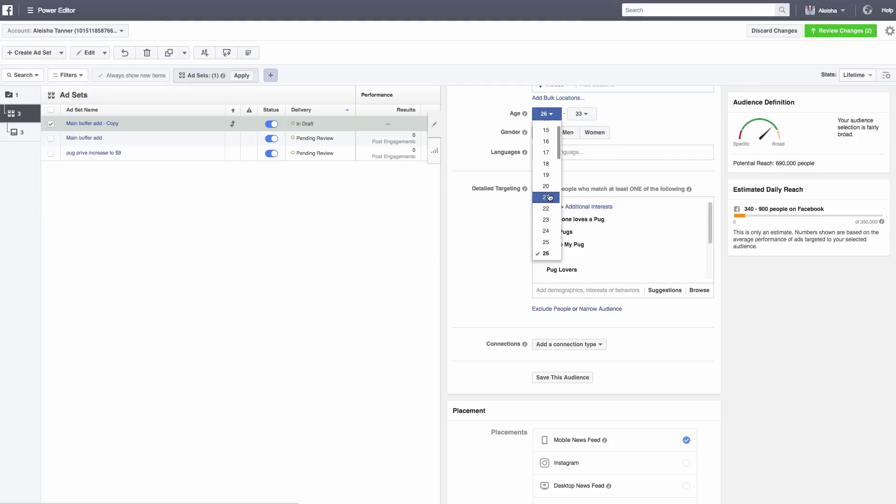
click(550, 198)
click(579, 114)
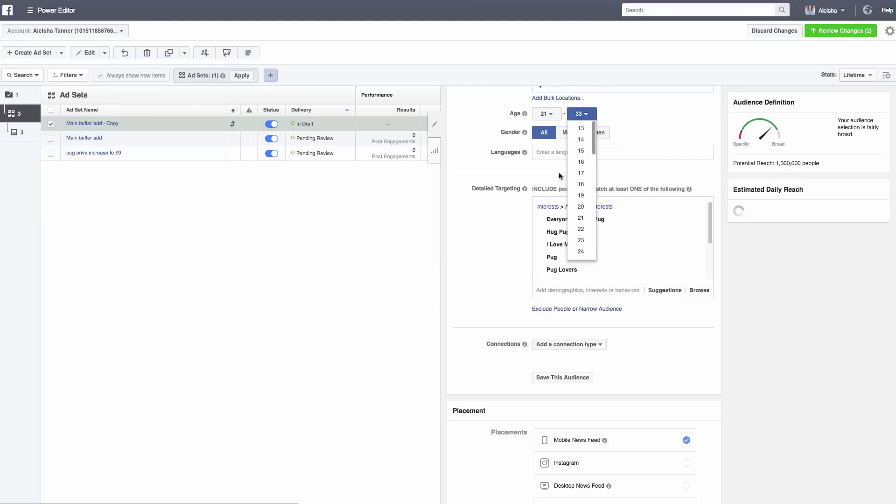
click(580, 257)
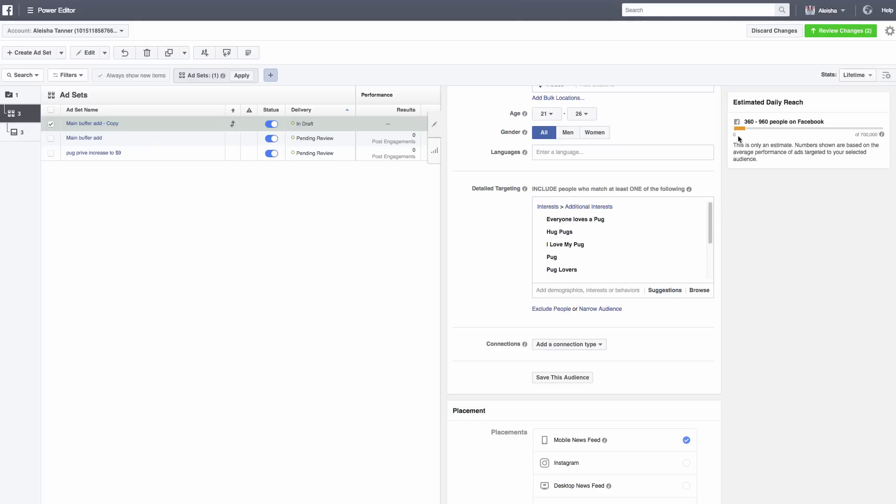
- Rename the copied ad set as "Pug 21-26" and publish it with its ad
scroll(480, 239, down, 5)
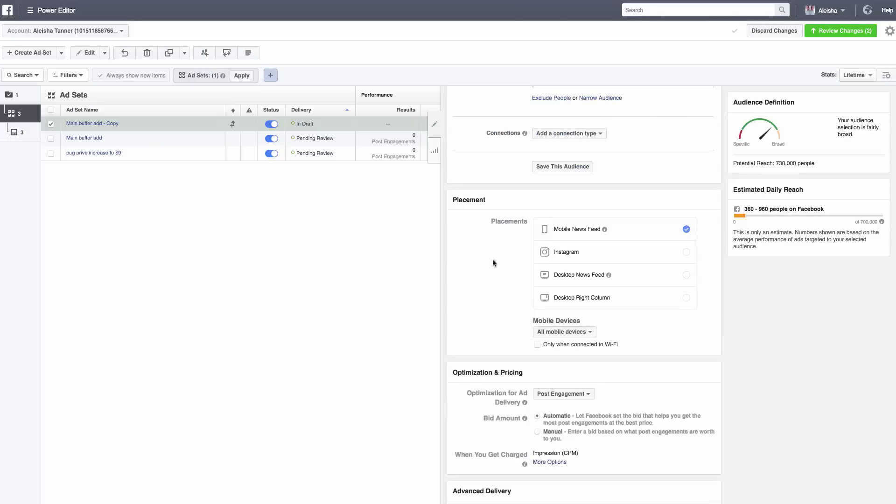
scroll(491, 269, up, 15)
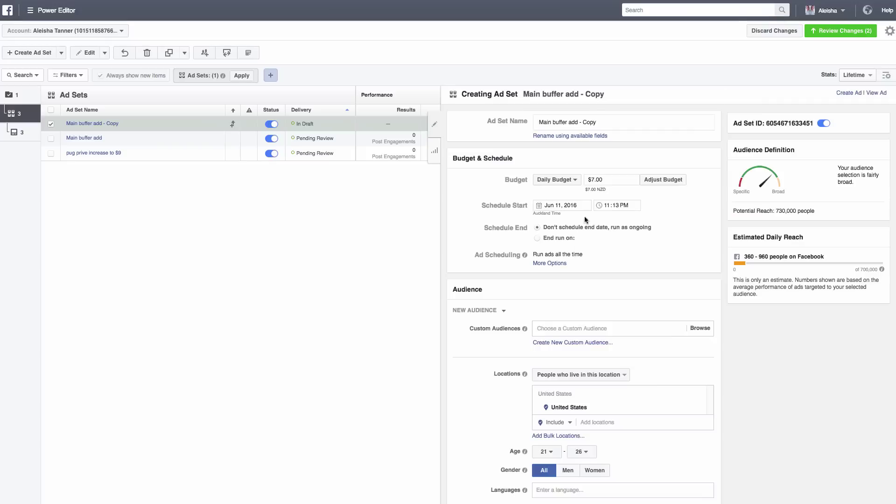
drag(604, 123, 533, 123)
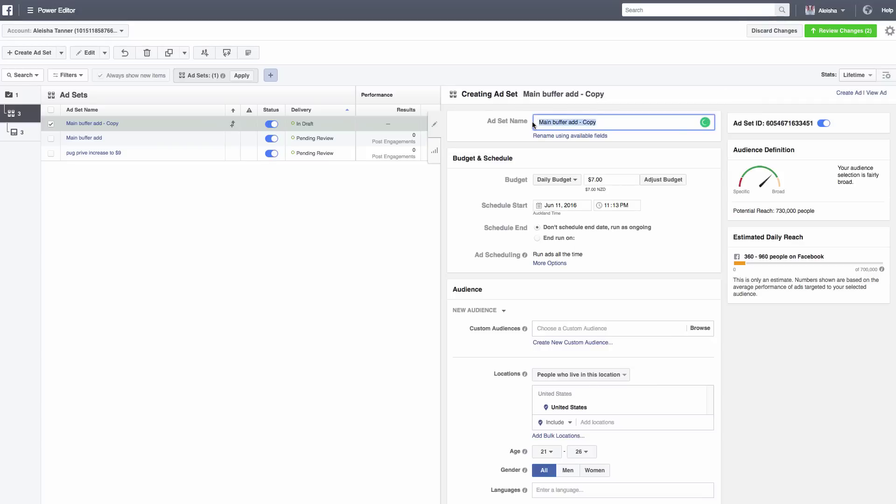
text(Pug )
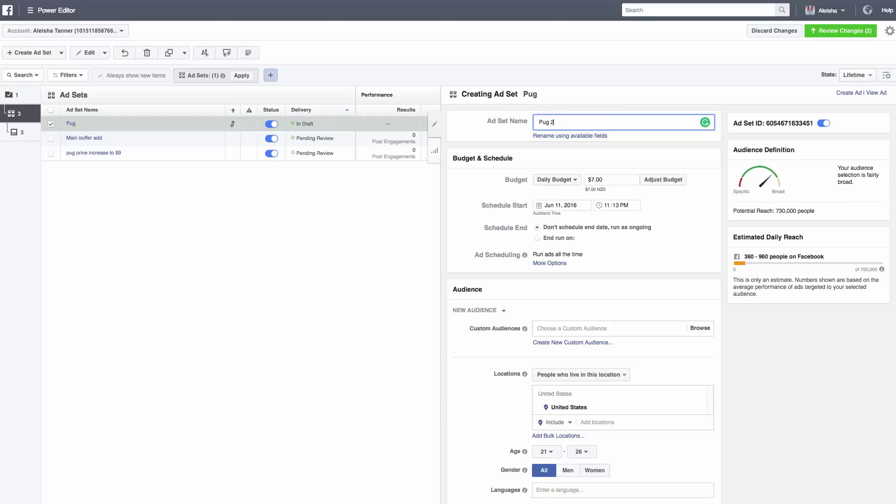
text(21-26)
click(842, 34)
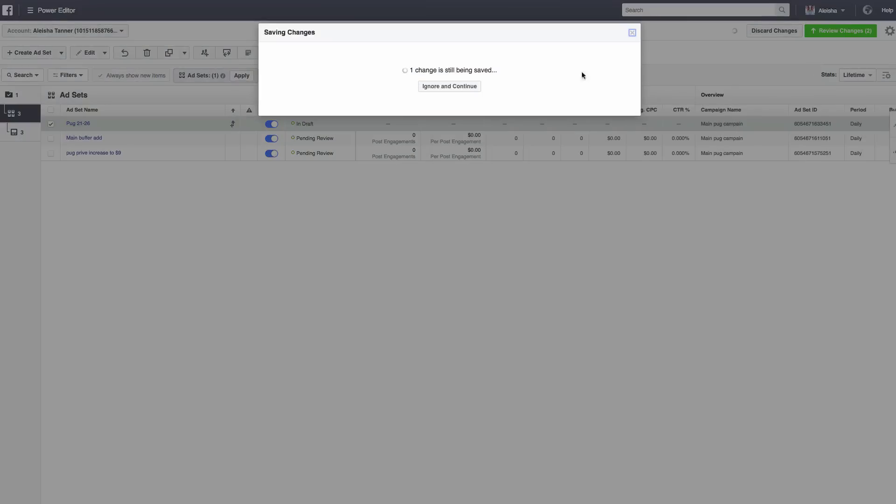
click(615, 223)
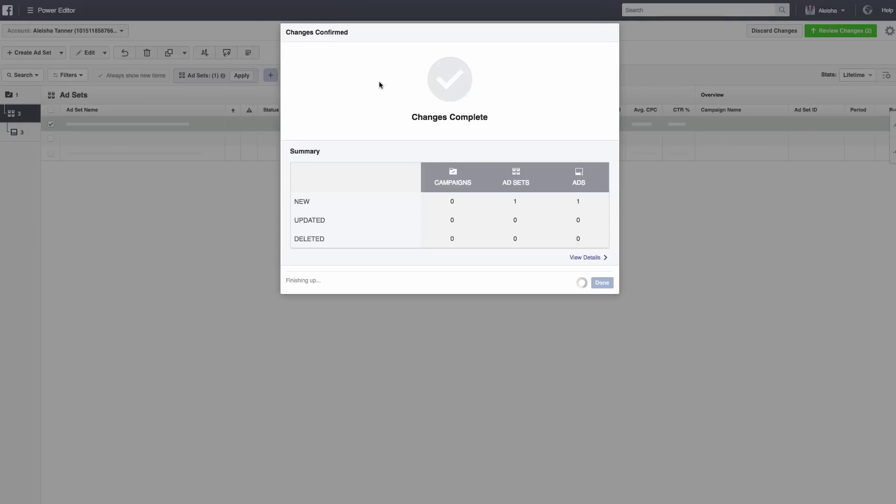
click(603, 283)
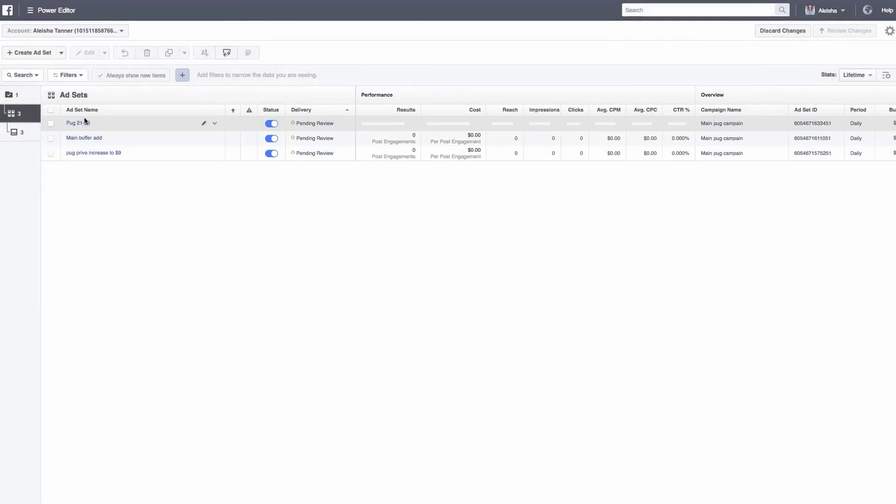
- Duplicate the ad set "Pug 21-26" while keeping the same campaign
click(51, 124)
click(169, 53)
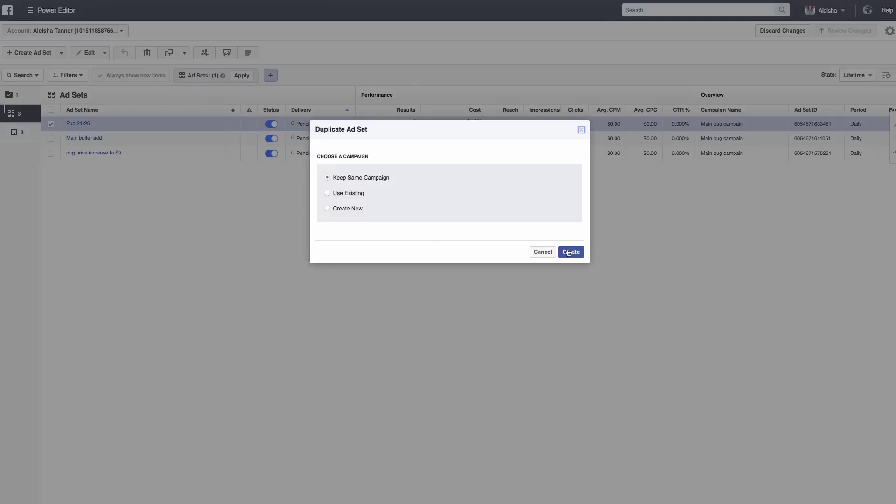
click(566, 248)
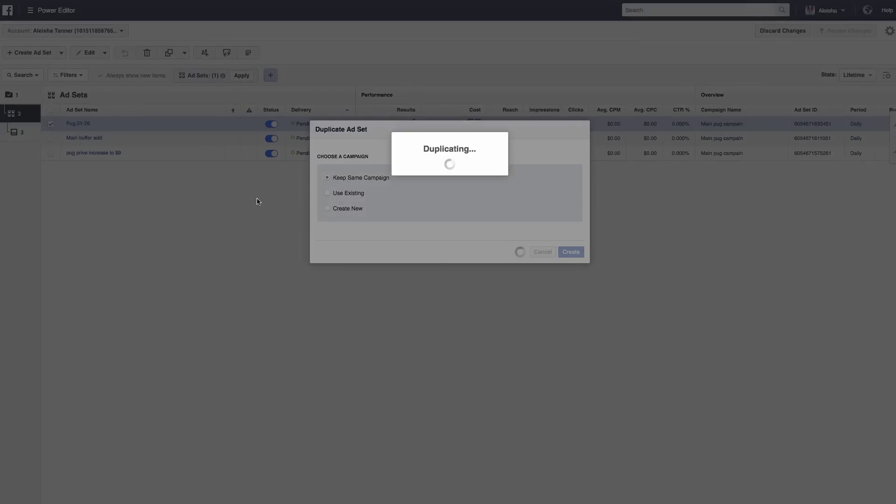
- Replace the copy's United States location with Los Angeles, California, and set its radius to 50 miles
scroll(587, 329, down, 1)
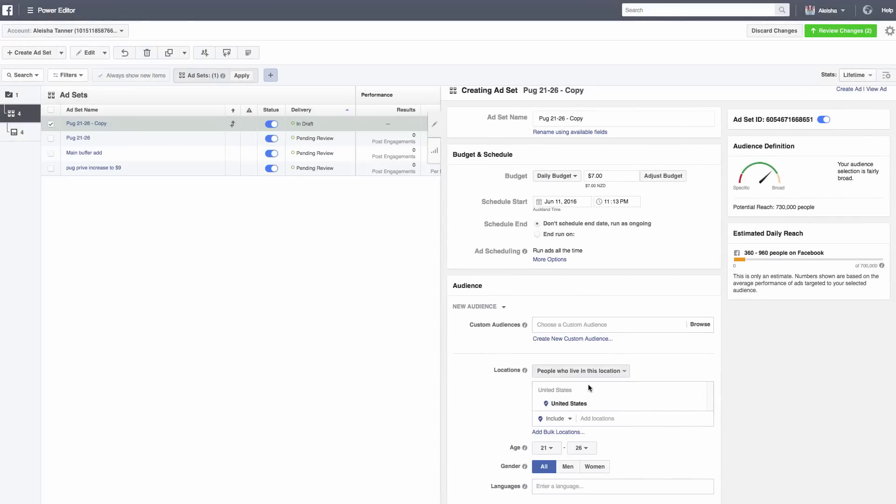
click(615, 418)
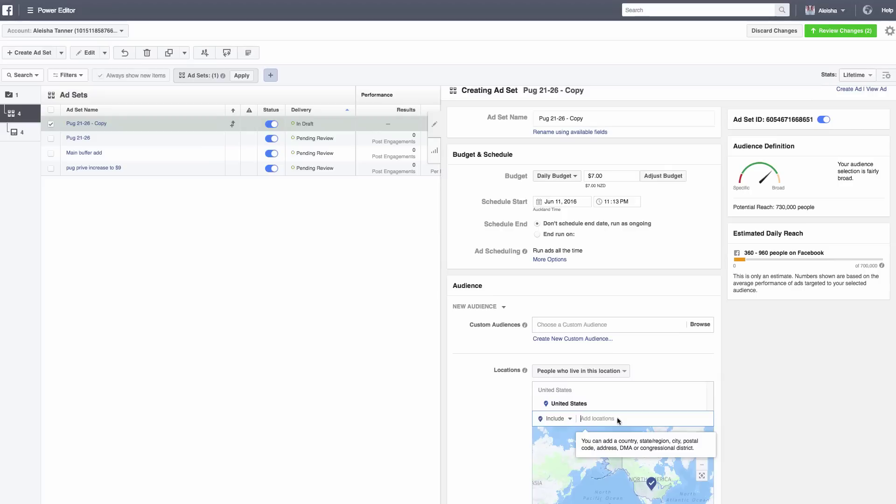
scroll(618, 413, down, 1)
text(los)
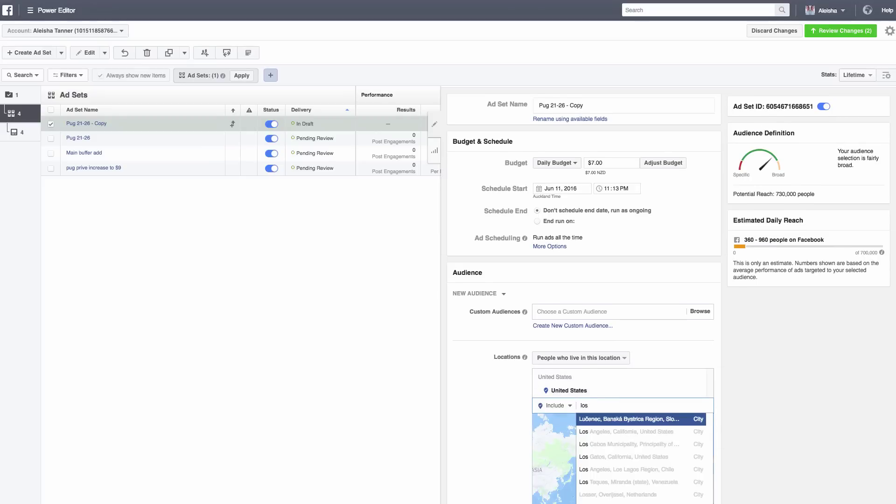
click(630, 432)
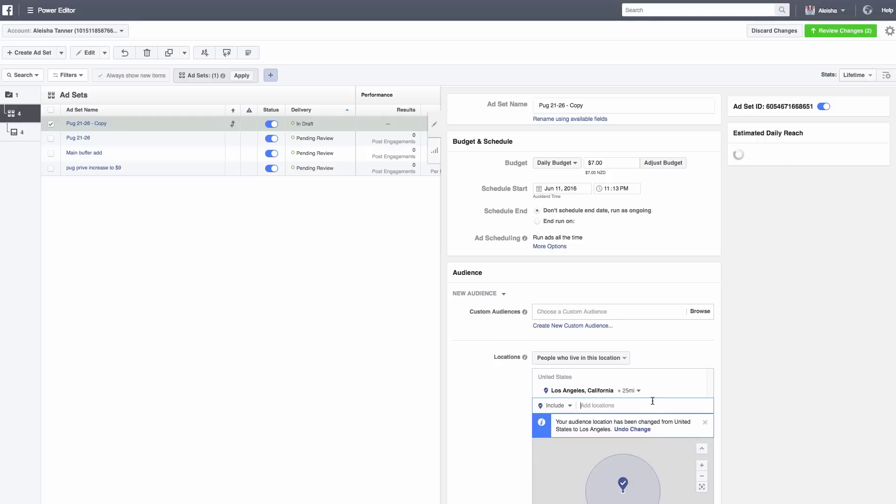
click(638, 391)
drag(645, 435, 656, 432)
click(497, 418)
scroll(497, 416, down, 4)
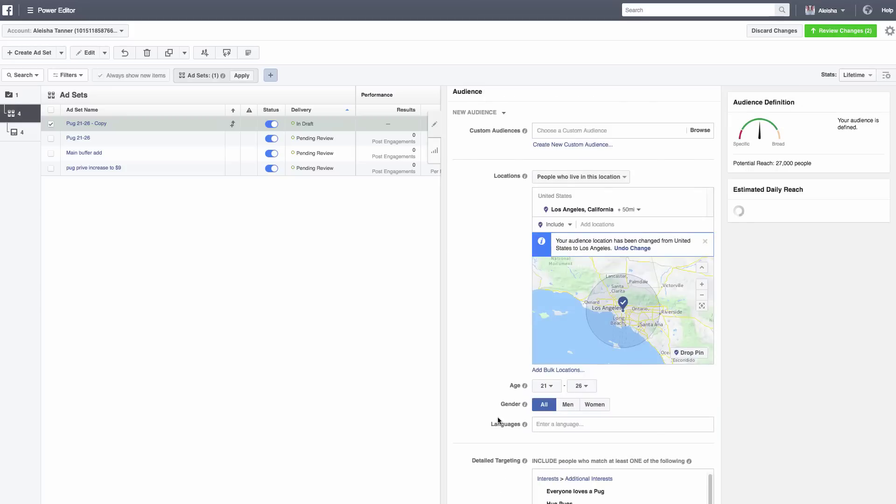
- Add the state of New York to the copied ad set's included locations
click(643, 226)
text(new)
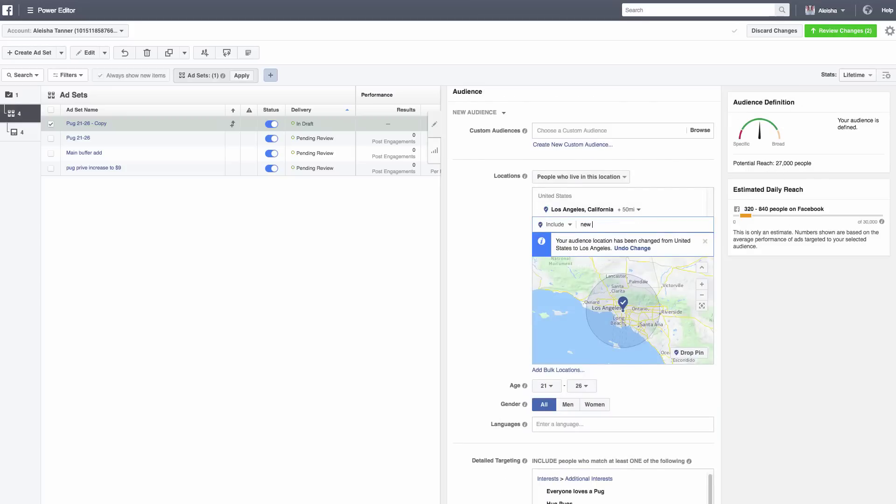
text( yorn)
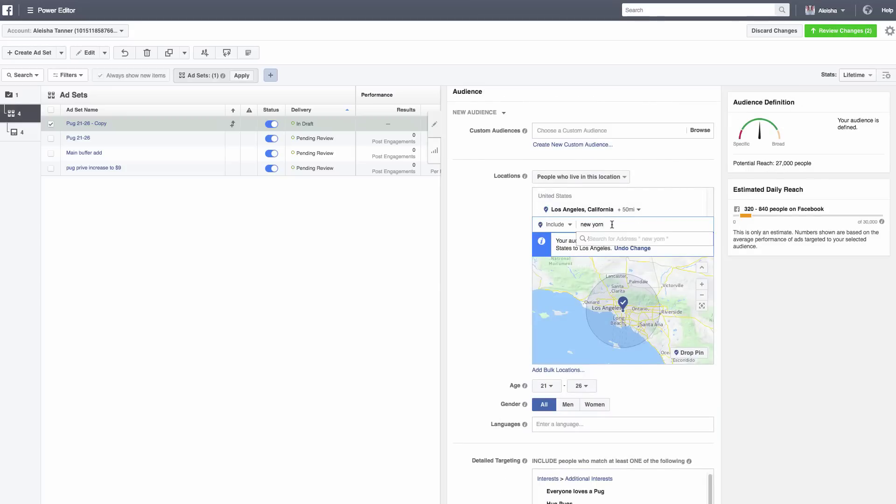
key(BackSpace)
text(k)
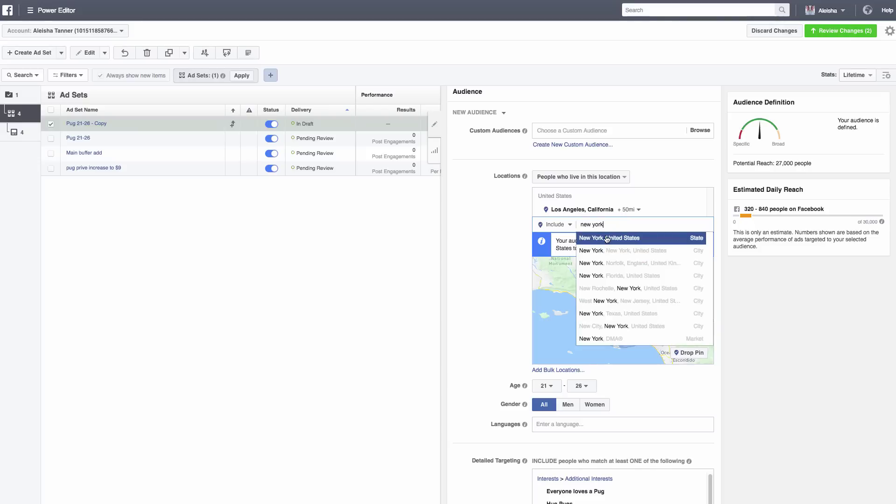
click(606, 238)
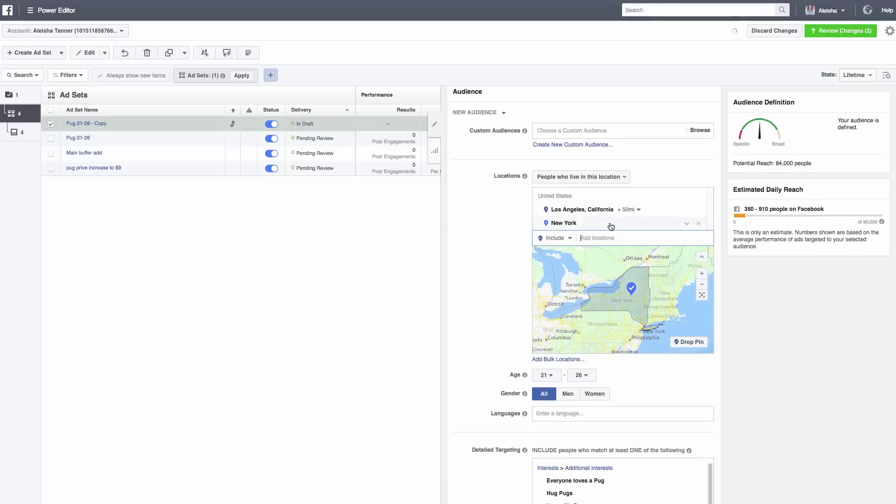
- Add San Francisco, California, to the included locations and set its radius to 50 miles
text(san fran)
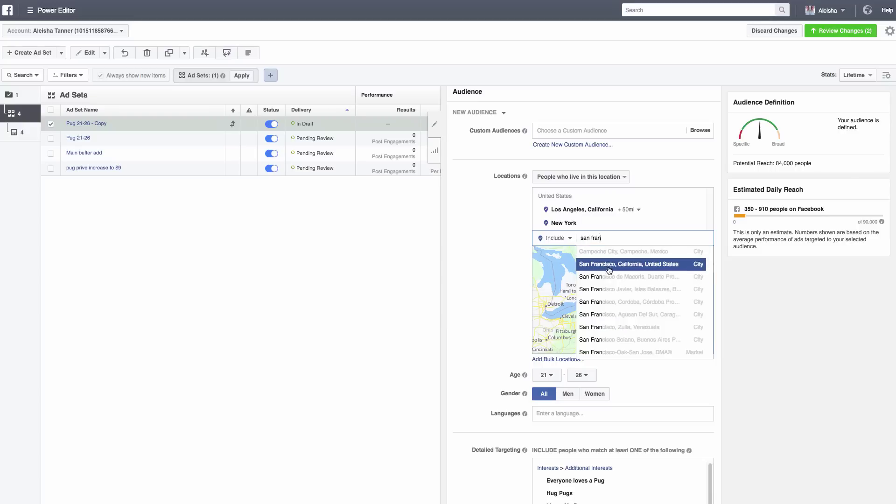
key(Return)
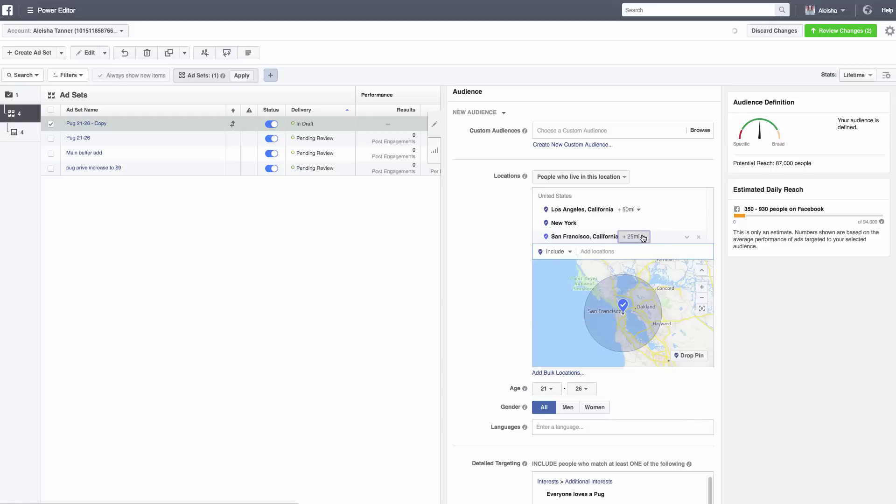
click(633, 237)
drag(654, 280, 741, 292)
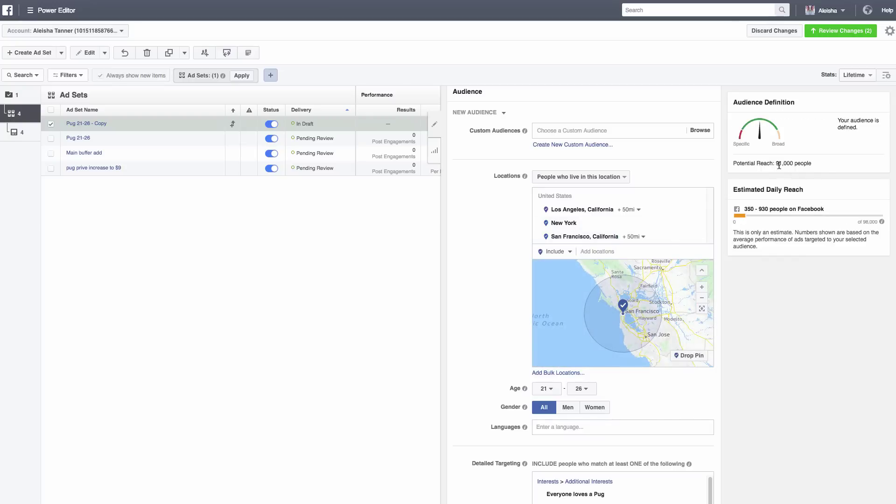
- Rename the location-targeted copy as "Pug 3 states" and publish it with its ad
scroll(574, 207, down, 5)
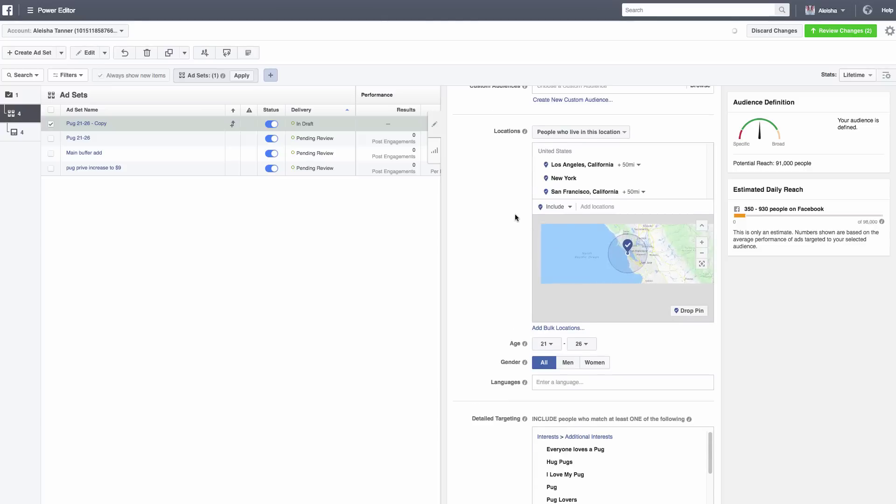
scroll(495, 228, down, 3)
scroll(483, 220, down, 10)
scroll(484, 220, up, 20)
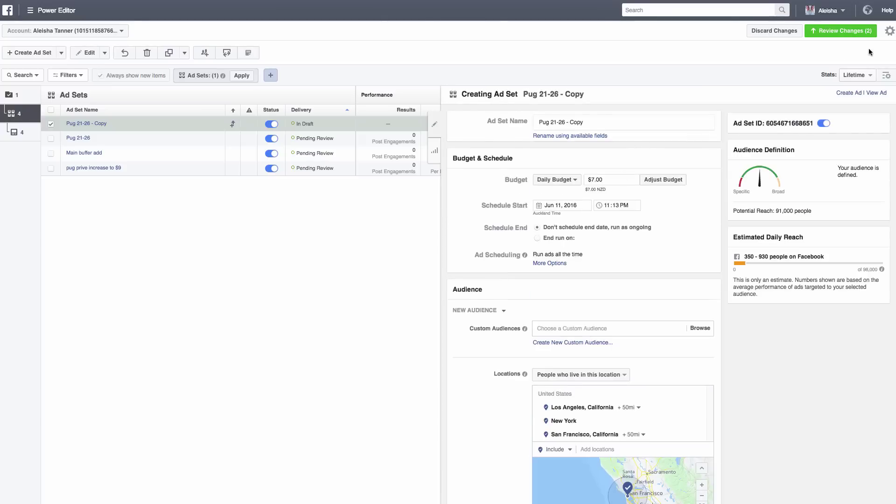
drag(584, 123, 551, 123)
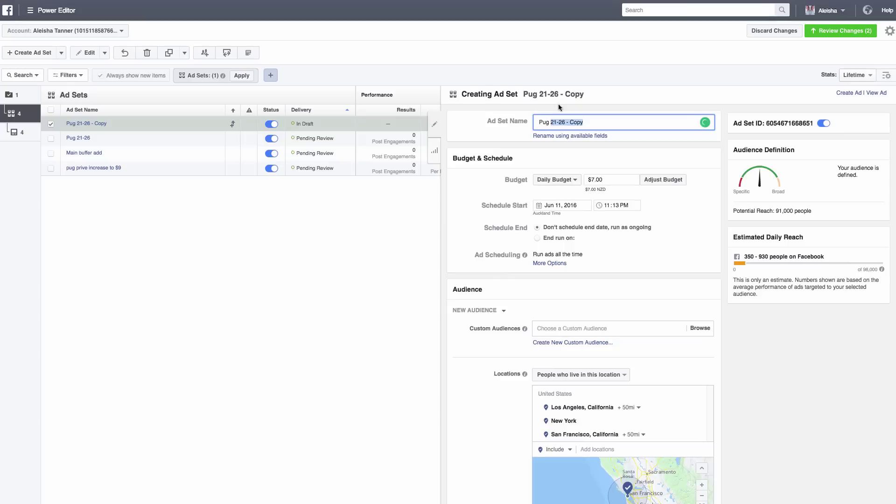
text(3 states)
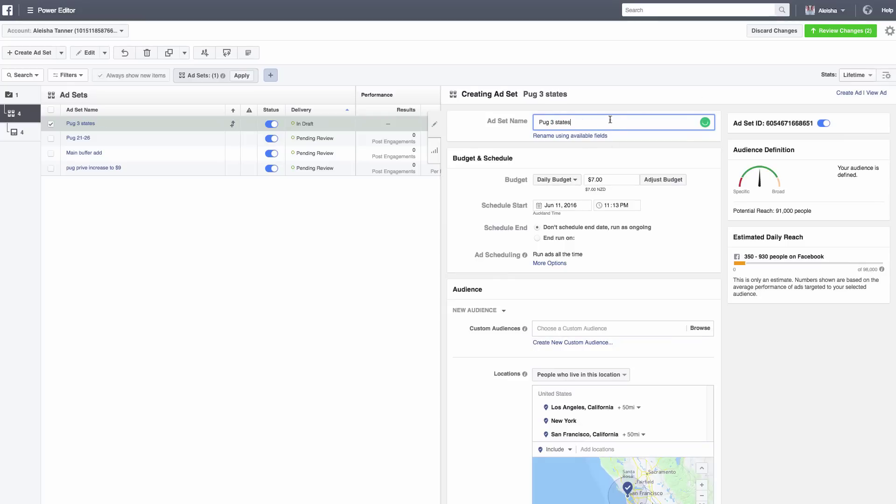
click(833, 34)
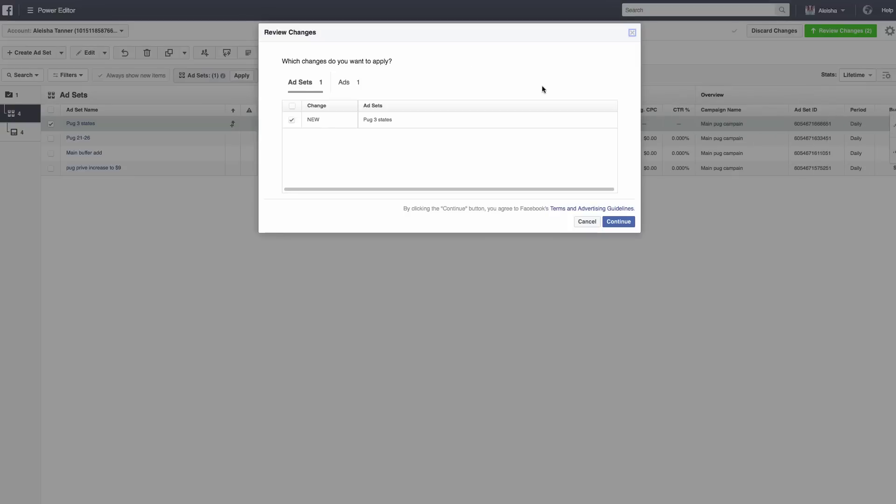
click(619, 222)
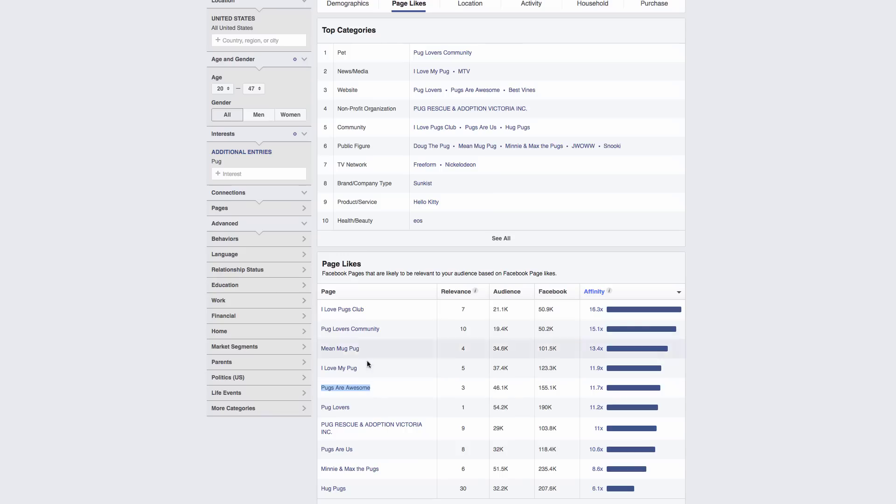
scroll(362, 421, up, 1)
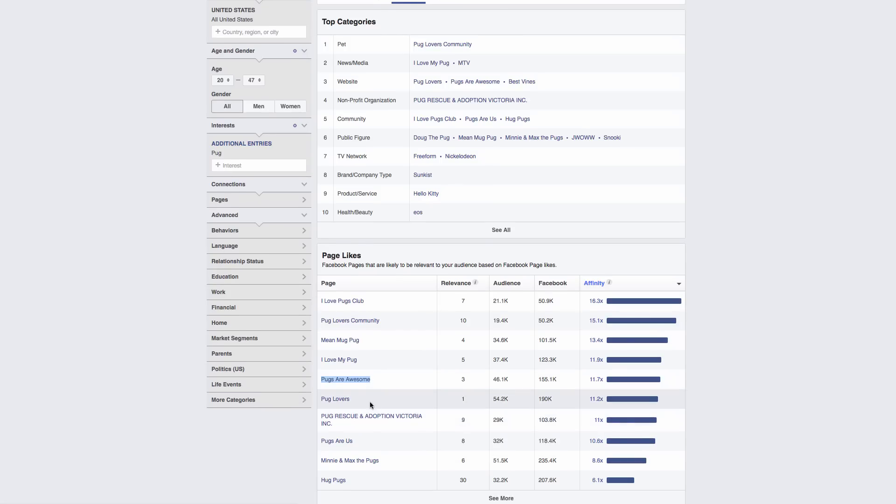
scroll(367, 393, up, 2)
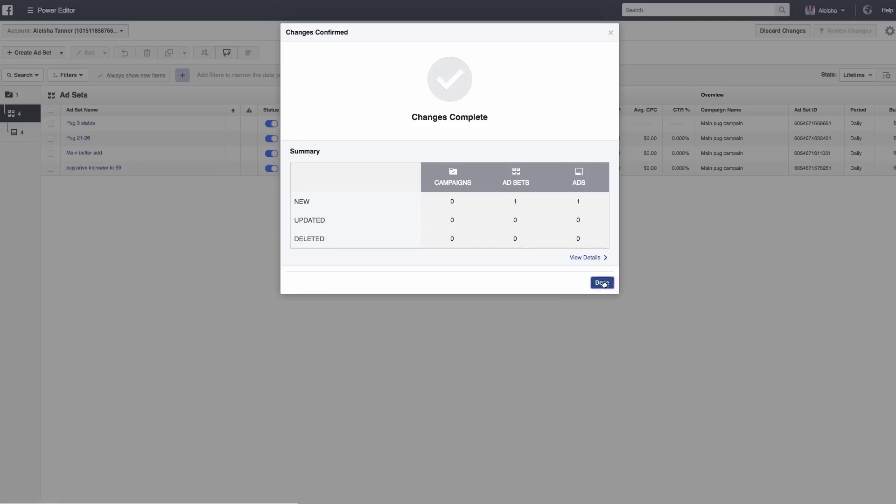
- Close the publishing summary and review the pug page post engagement setup at the campaign, ad set and ad levels
click(600, 282)
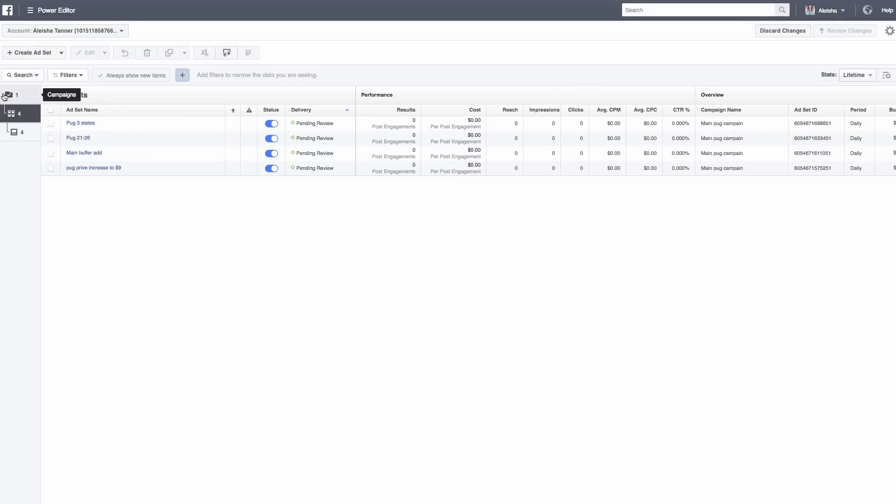
click(20, 96)
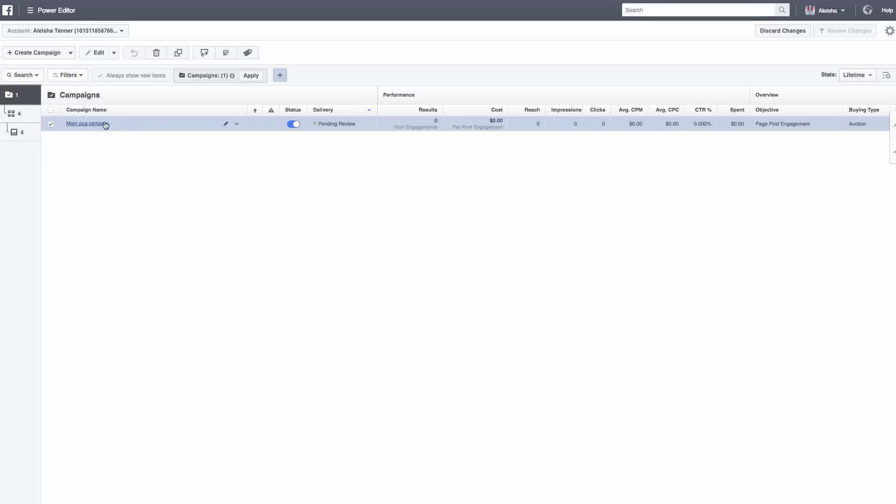
click(32, 117)
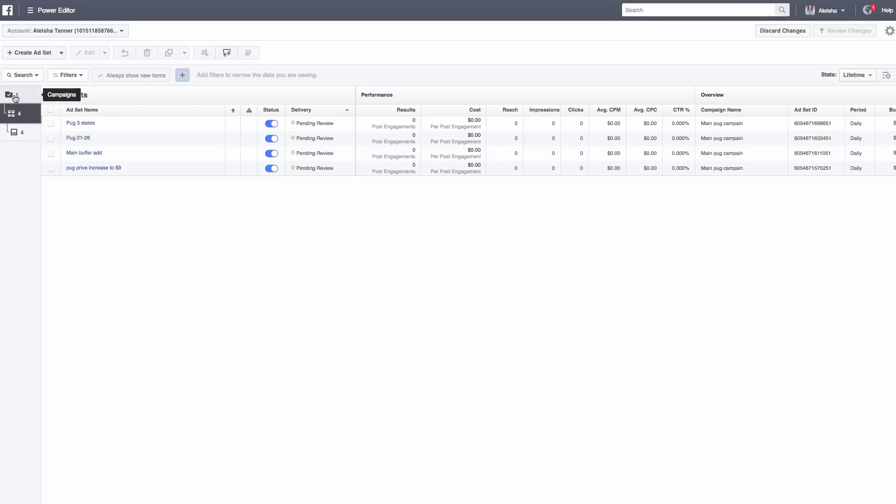
click(15, 132)
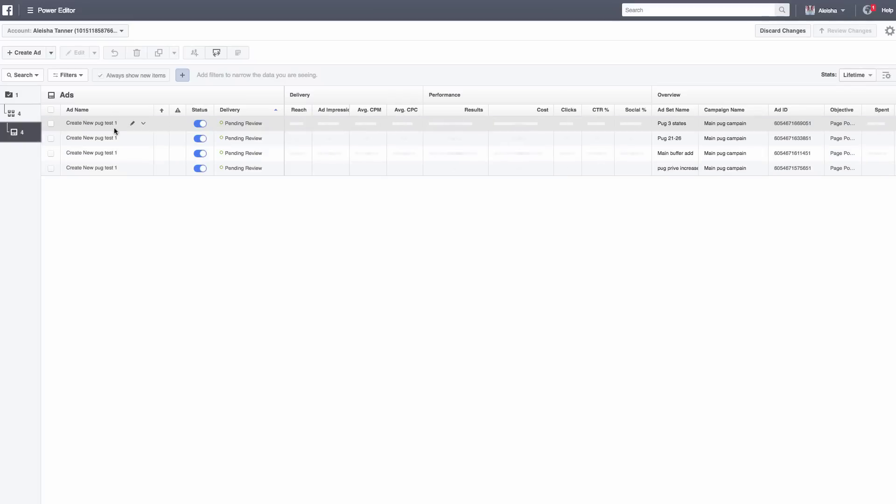
click(14, 113)
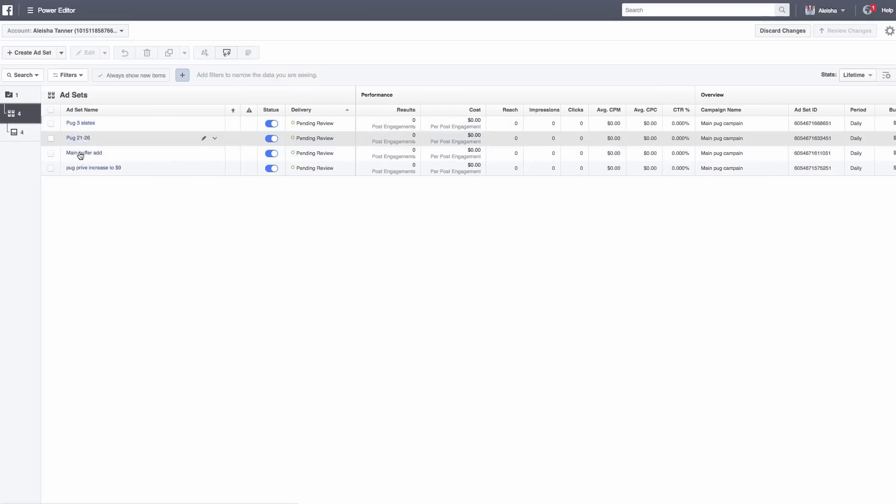
click(14, 132)
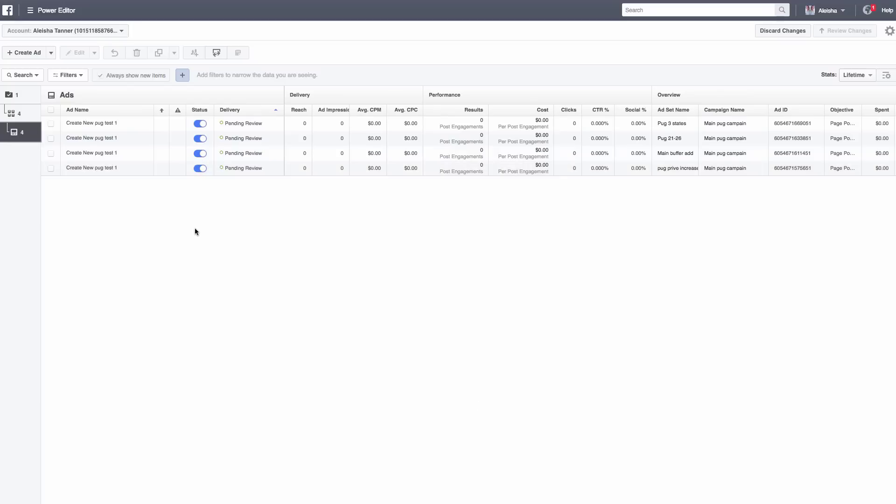